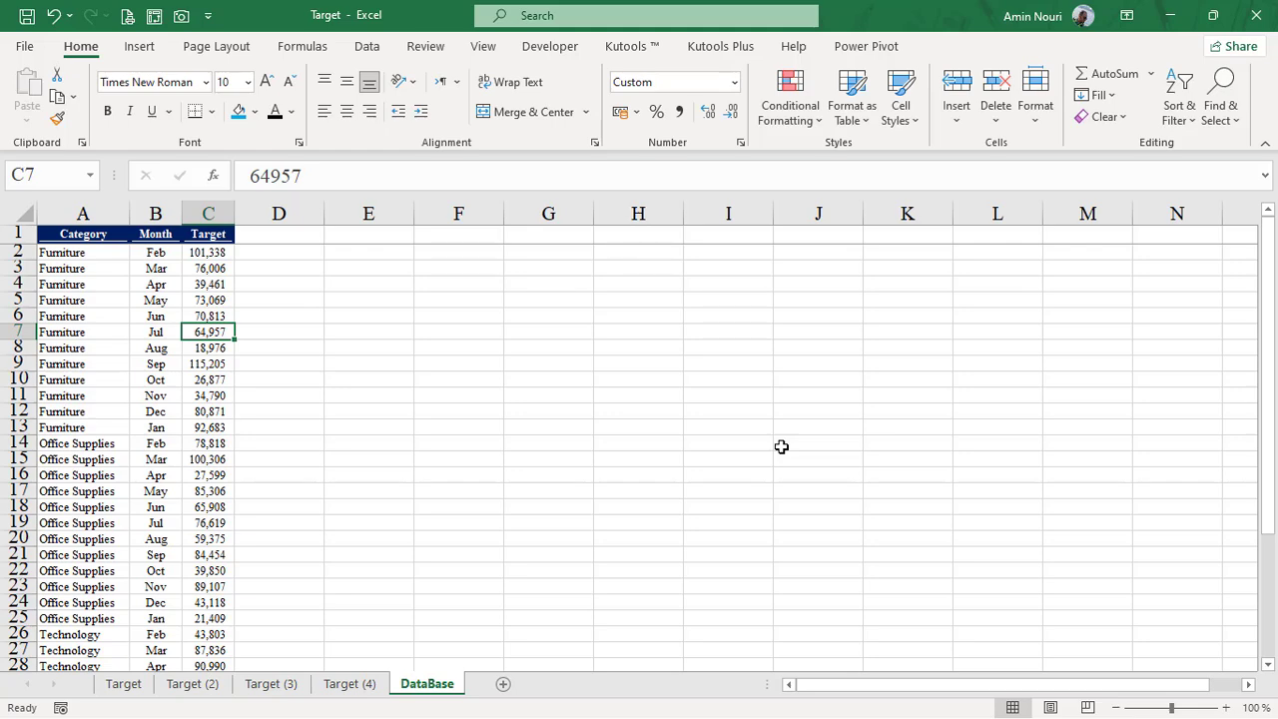
Step: Look through the Target worksheets and compare their layouts with the DataBase sheet
{"action": "key", "text": "ctrl+Page_Up"}
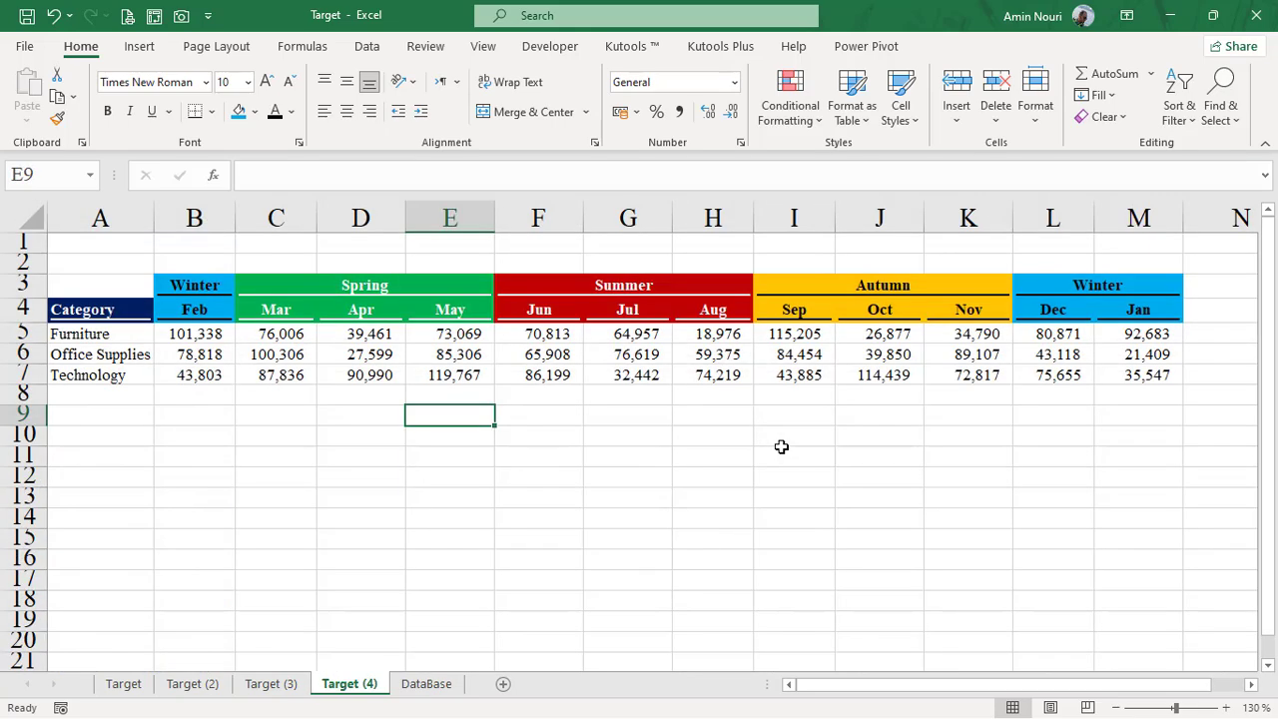
{"action": "key", "text": "ctrl+Page_Up"}
{"action": "key", "text": "ctrl+Page_Up"}
{"action": "key", "text": "ctrl+Page_Up"}
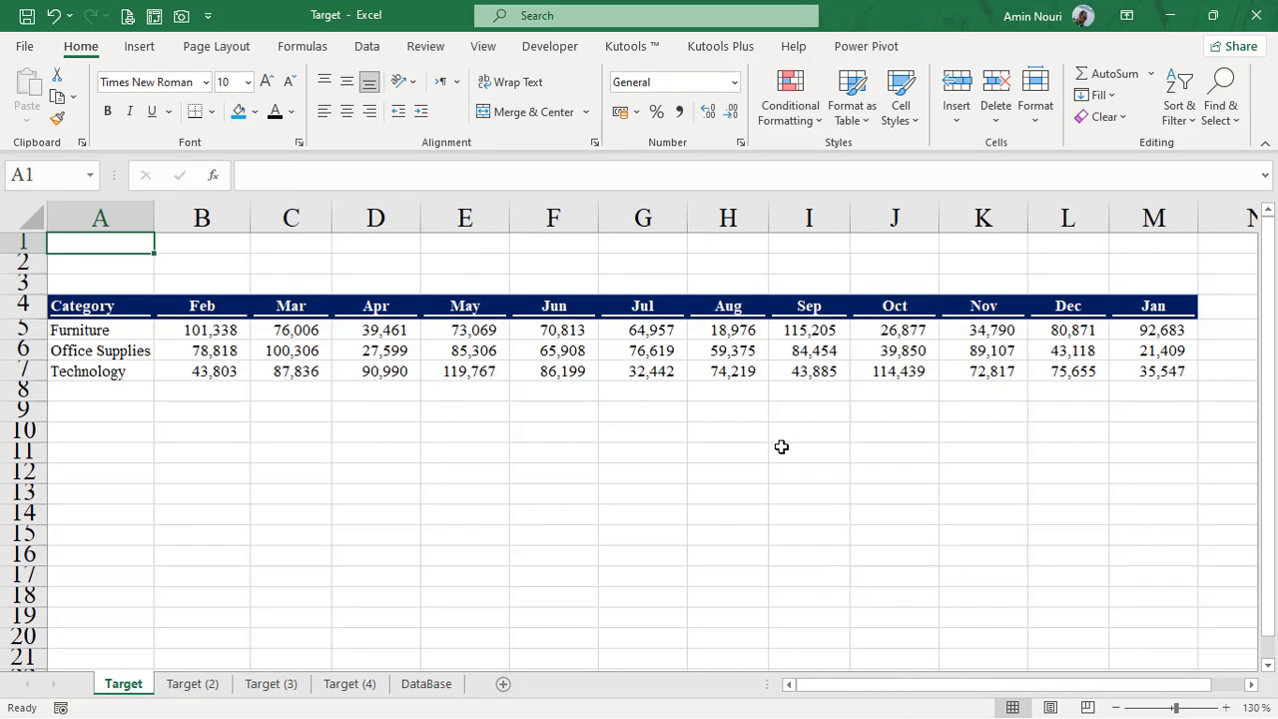
{"action": "key", "text": "ctrl+Page_Down"}
{"action": "key", "text": "ctrl+Page_Down"}
{"action": "key", "text": "ctrl+Page_Down"}
{"action": "key", "text": "ctrl+Page_Down"}
Step: Examine the Category column and the Feb to Jan month headers on the Target sheet against the DataBase sheet's column layout
{"action": "left_click_drag", "start_coordinate": [93, 306], "coordinate": [98, 382]}
{"action": "left_click_drag", "start_coordinate": [168, 309], "coordinate": [1152, 306]}
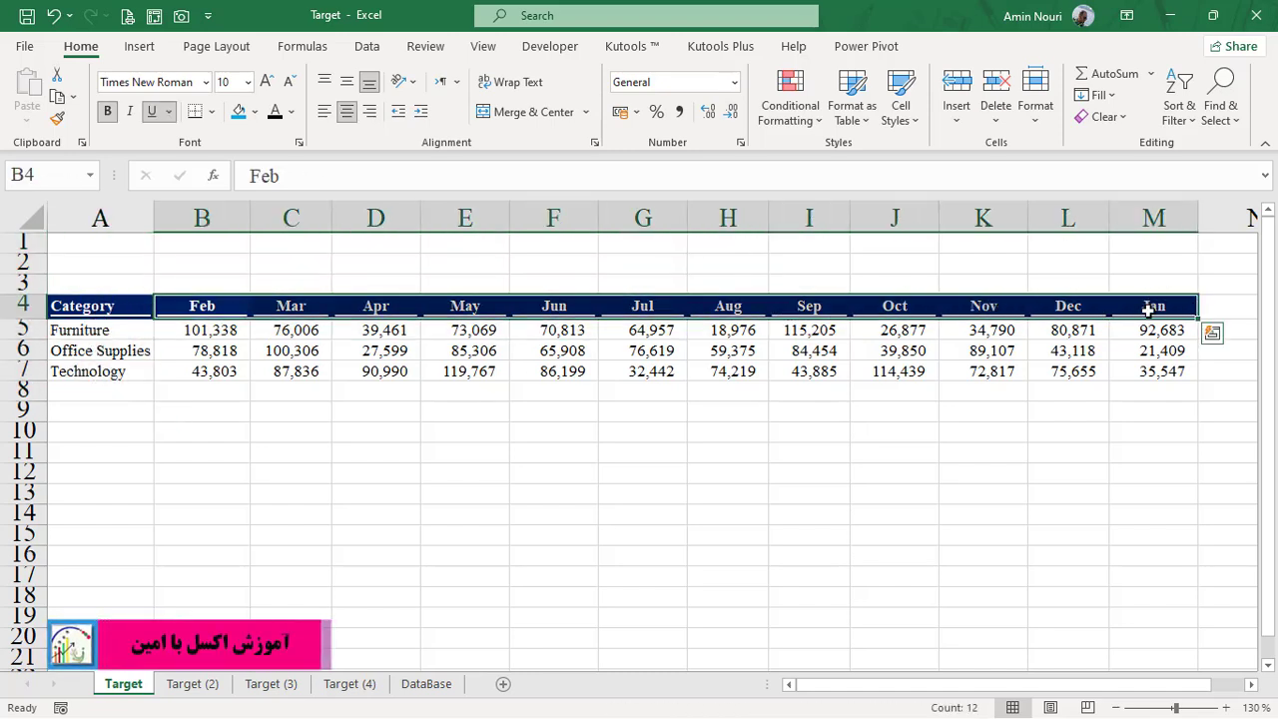
{"action": "left_click", "coordinate": [514, 354]}
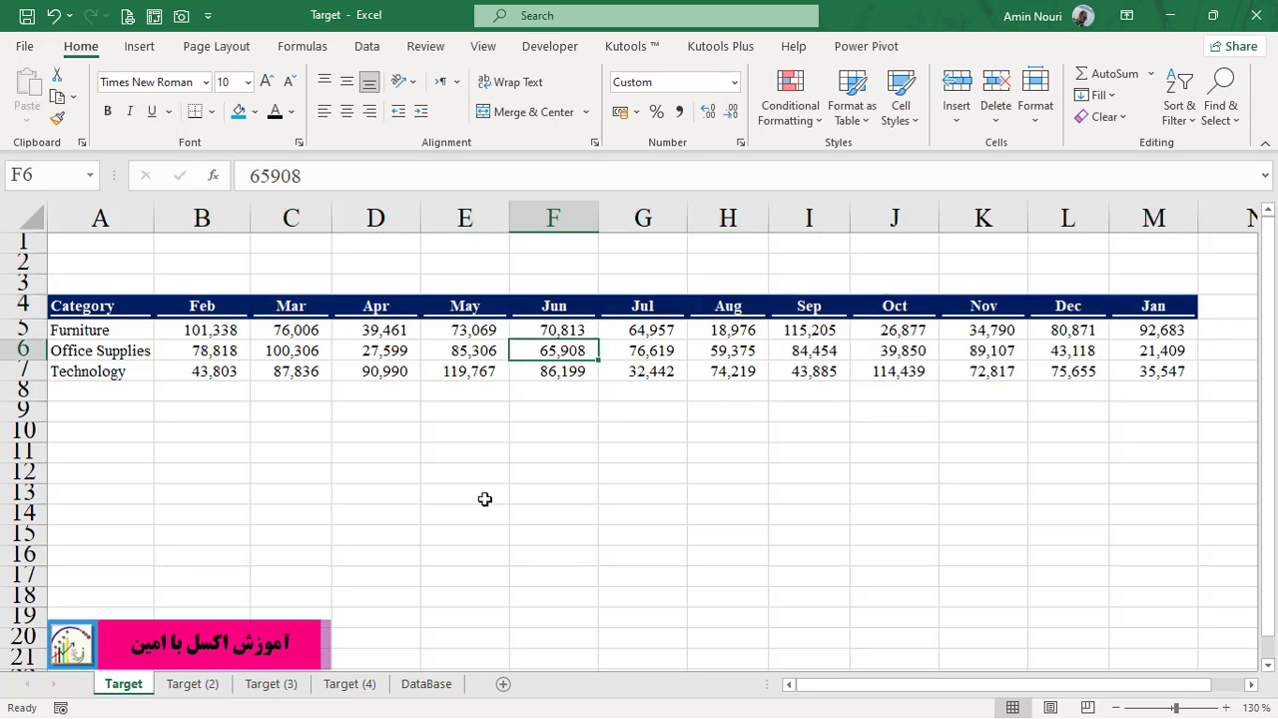
{"action": "left_click", "coordinate": [427, 684]}
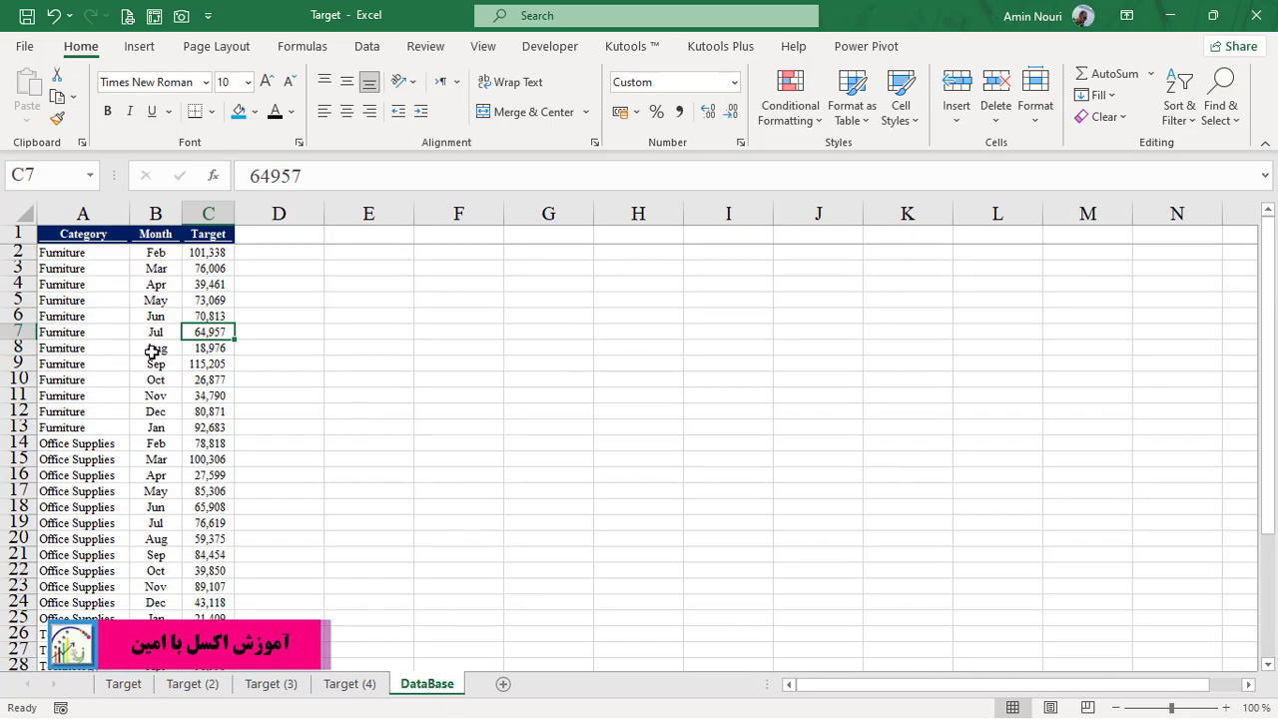
{"action": "left_click", "coordinate": [124, 684]}
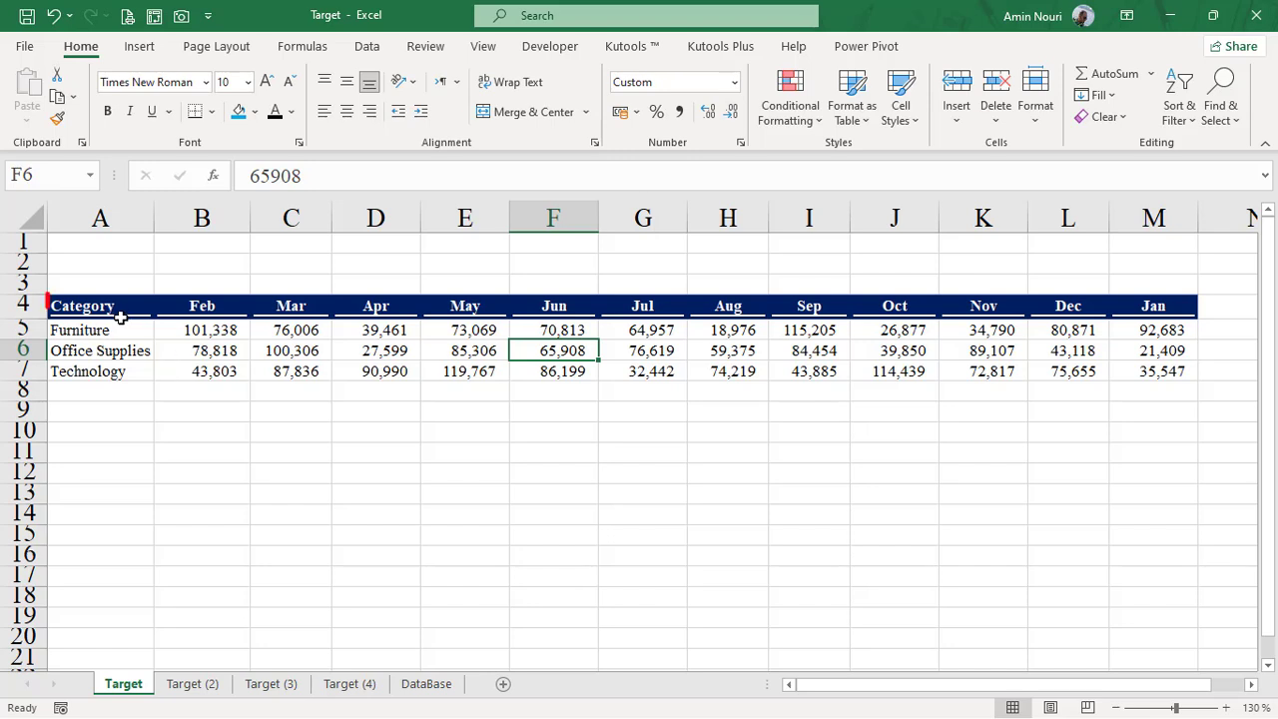
{"action": "left_click_drag", "start_coordinate": [116, 309], "coordinate": [111, 371]}
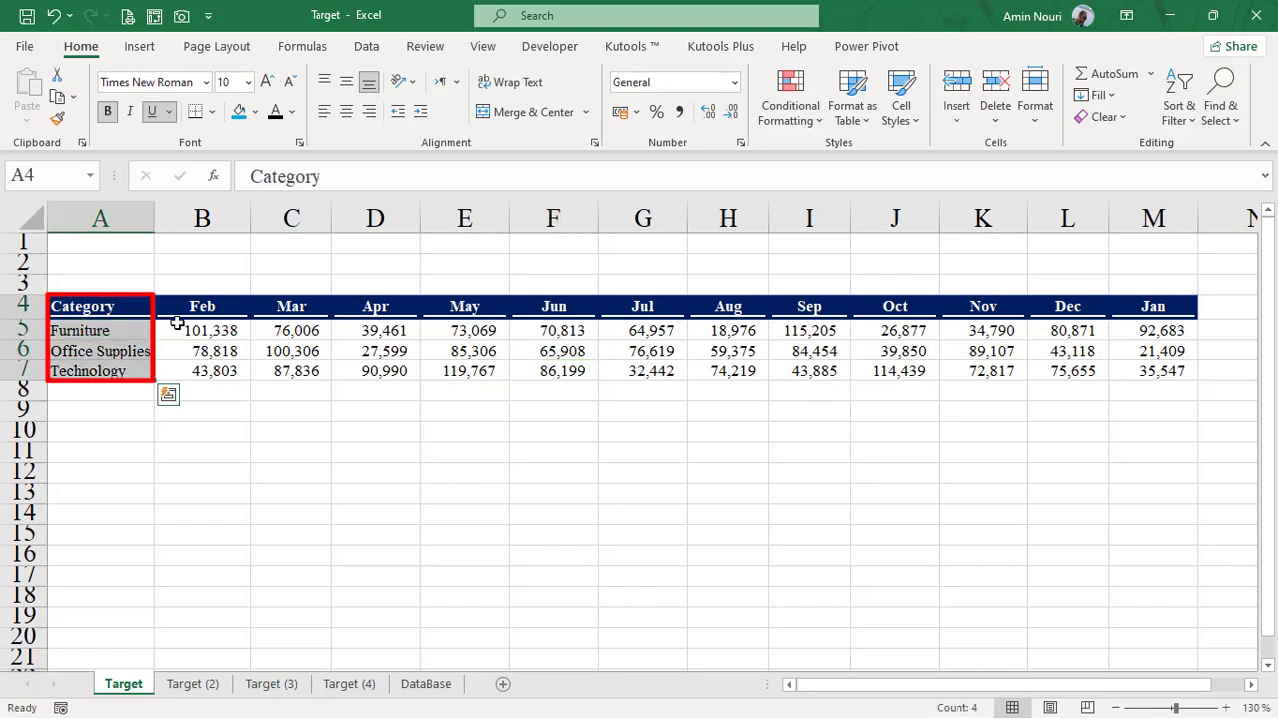
{"action": "left_click", "coordinate": [190, 312]}
{"action": "mouse_move", "coordinate": [286, 302]}
{"action": "left_mouse_down"}
{"action": "mouse_move", "coordinate": [728, 329]}
{"action": "mouse_move", "coordinate": [742, 303]}
{"action": "left_mouse_up"}
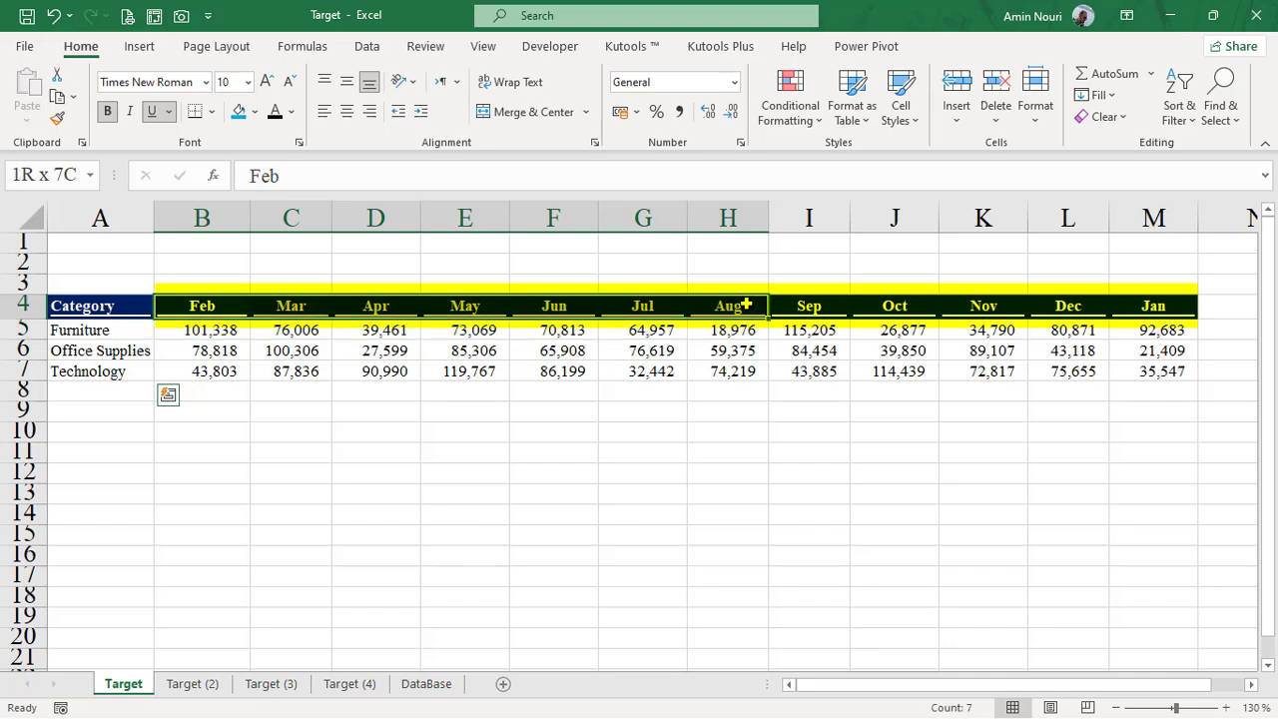
{"action": "left_click", "coordinate": [394, 466]}
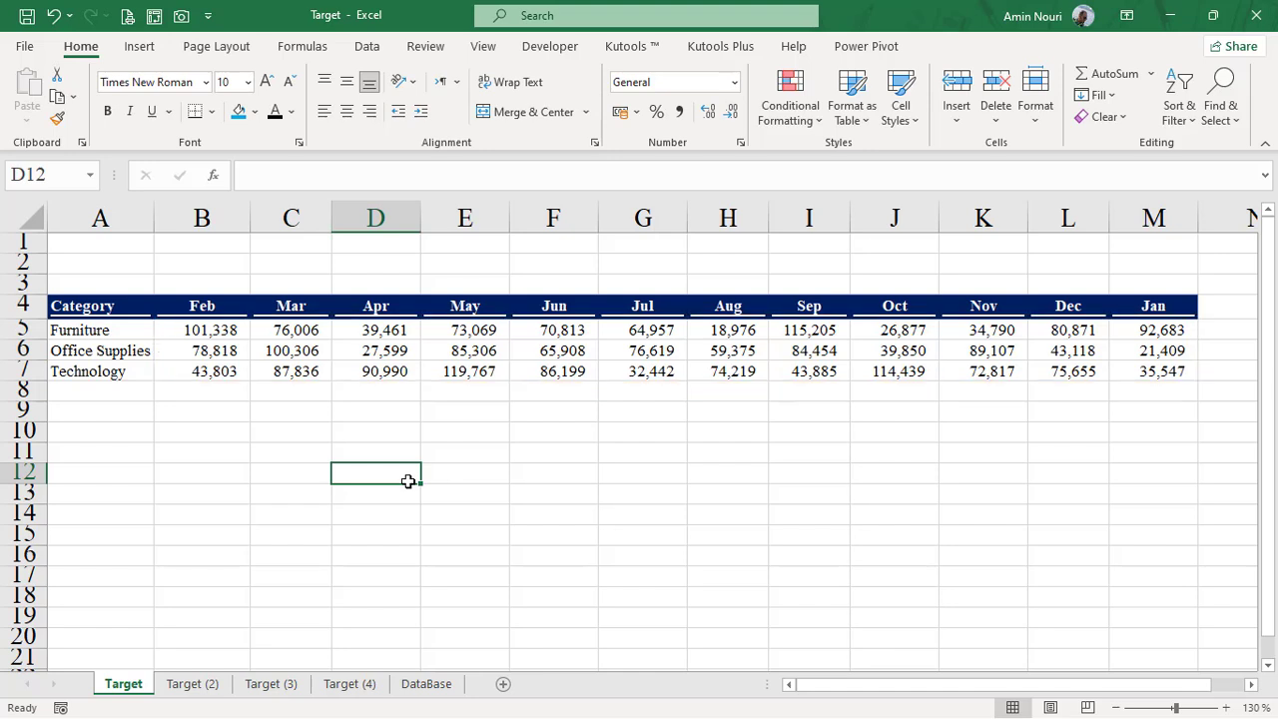
Step: Insert a PivotTable on a new worksheet from the Category, Month and Target data on the DataBase sheet
{"action": "left_click", "coordinate": [433, 687]}
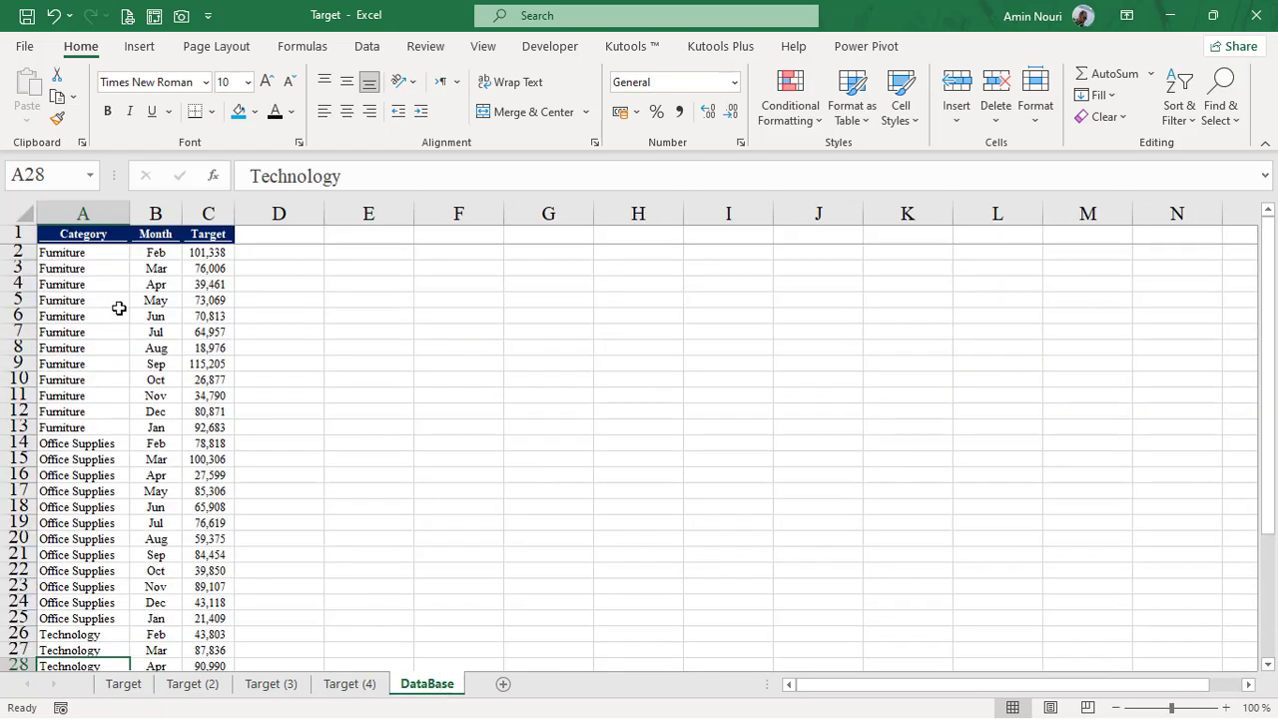
{"action": "left_click", "coordinate": [149, 362]}
{"action": "left_click", "coordinate": [139, 46]}
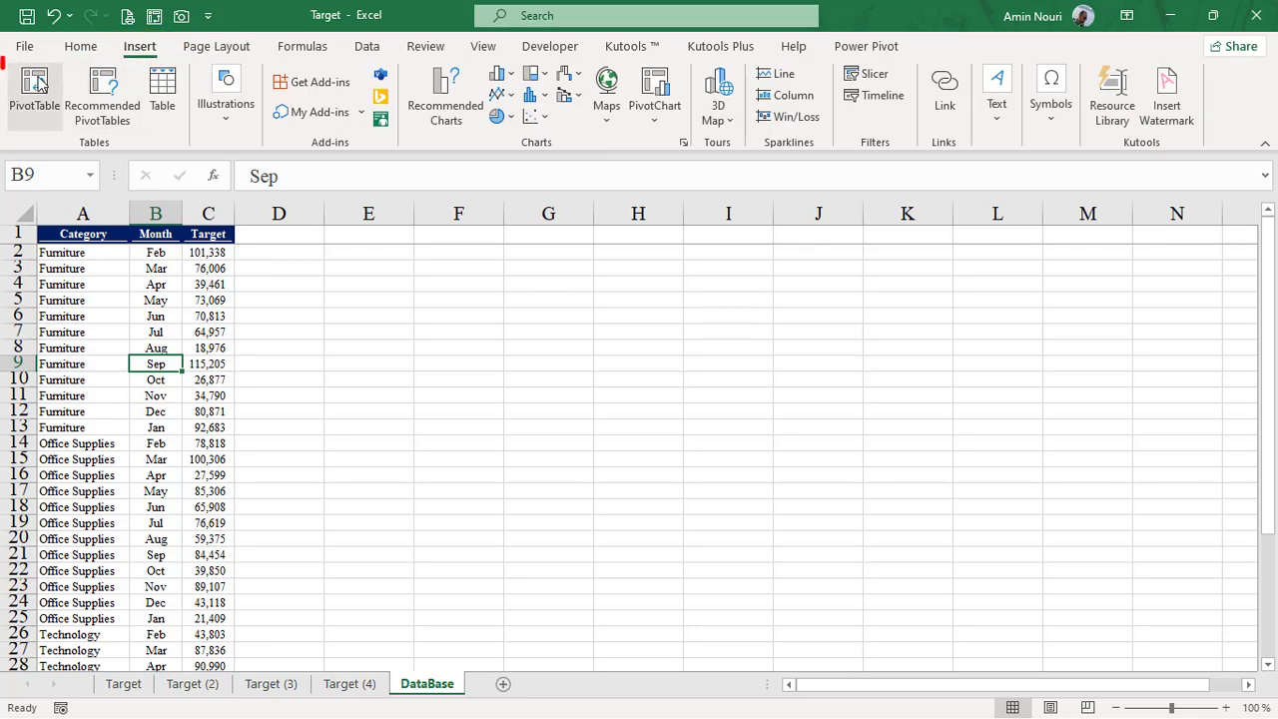
{"action": "left_click", "coordinate": [33, 90]}
{"action": "left_click", "coordinate": [539, 543]}
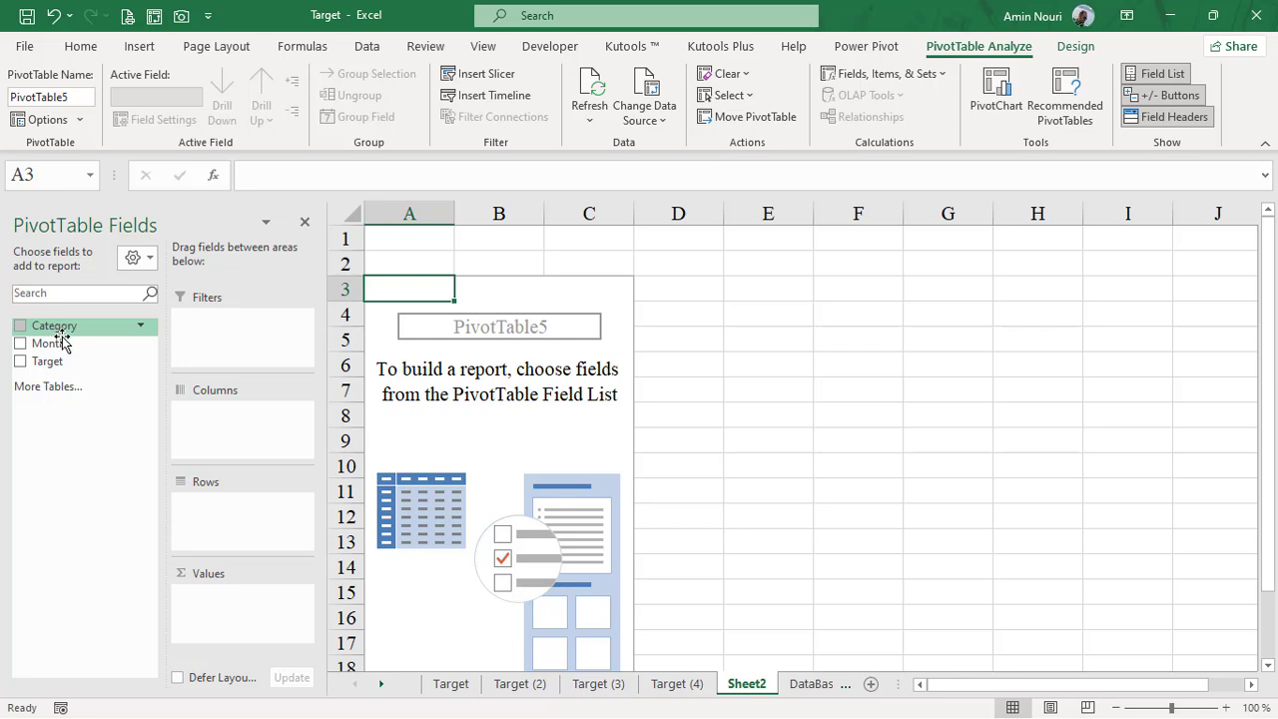
Step: Arrange the PivotTable with Category in rows, Month in columns and the sum of Target as values, and close the field list
{"action": "left_click_drag", "start_coordinate": [68, 330], "coordinate": [218, 437]}
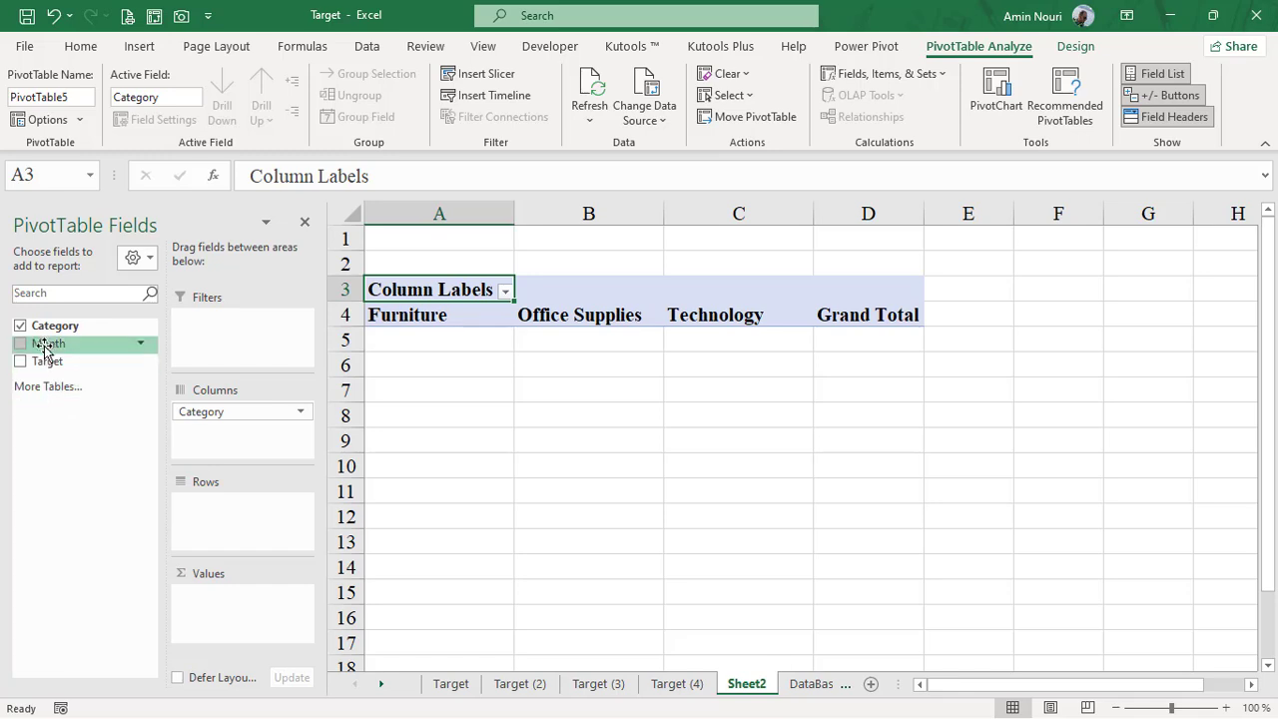
{"action": "left_click_drag", "start_coordinate": [48, 344], "coordinate": [257, 613]}
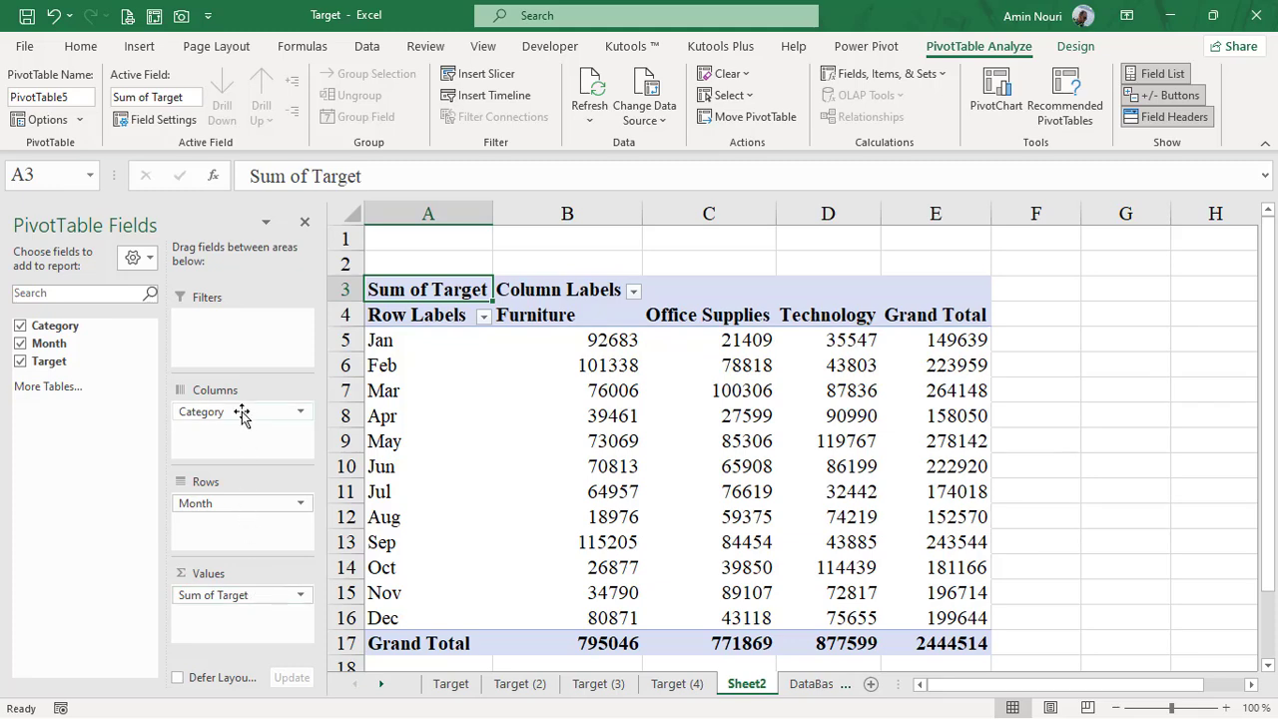
{"action": "mouse_move", "coordinate": [243, 512]}
{"action": "left_mouse_down"}
{"action": "mouse_move", "coordinate": [244, 413]}
{"action": "mouse_move", "coordinate": [256, 539]}
{"action": "mouse_move", "coordinate": [250, 527]}
{"action": "left_mouse_up"}
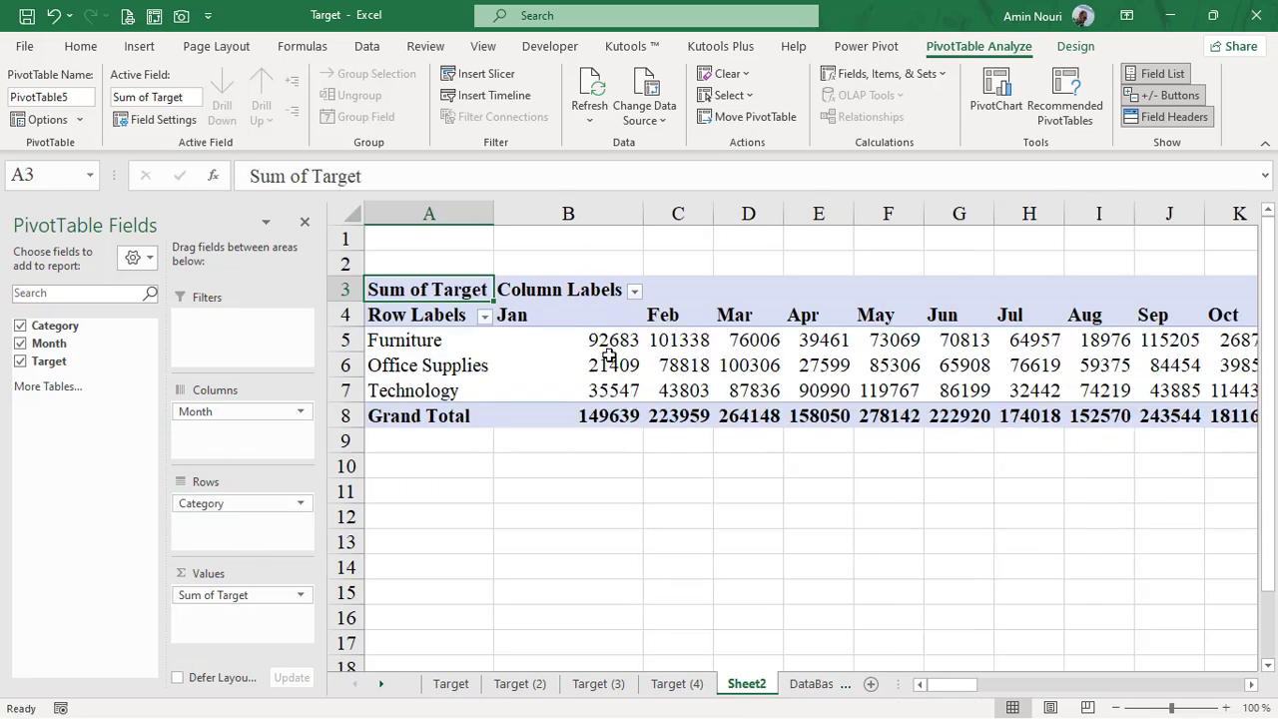
{"action": "left_click_drag", "start_coordinate": [542, 353], "coordinate": [614, 366]}
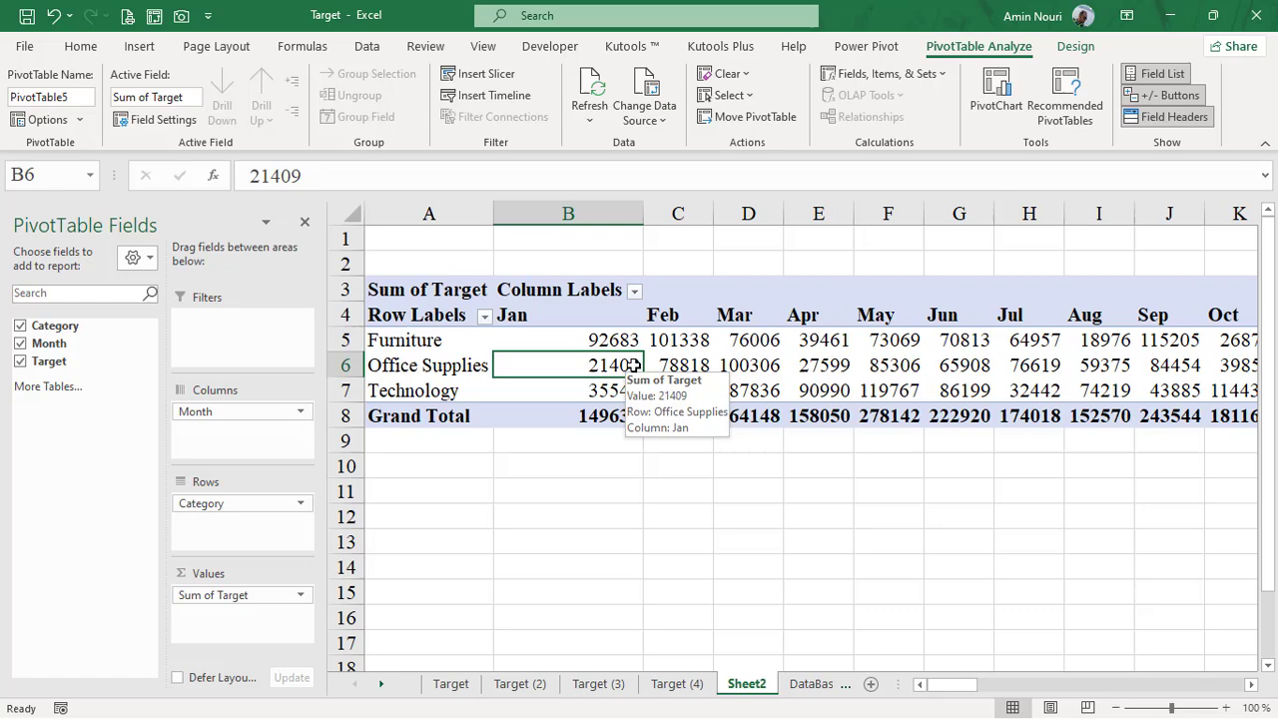
{"action": "left_click", "coordinate": [305, 221]}
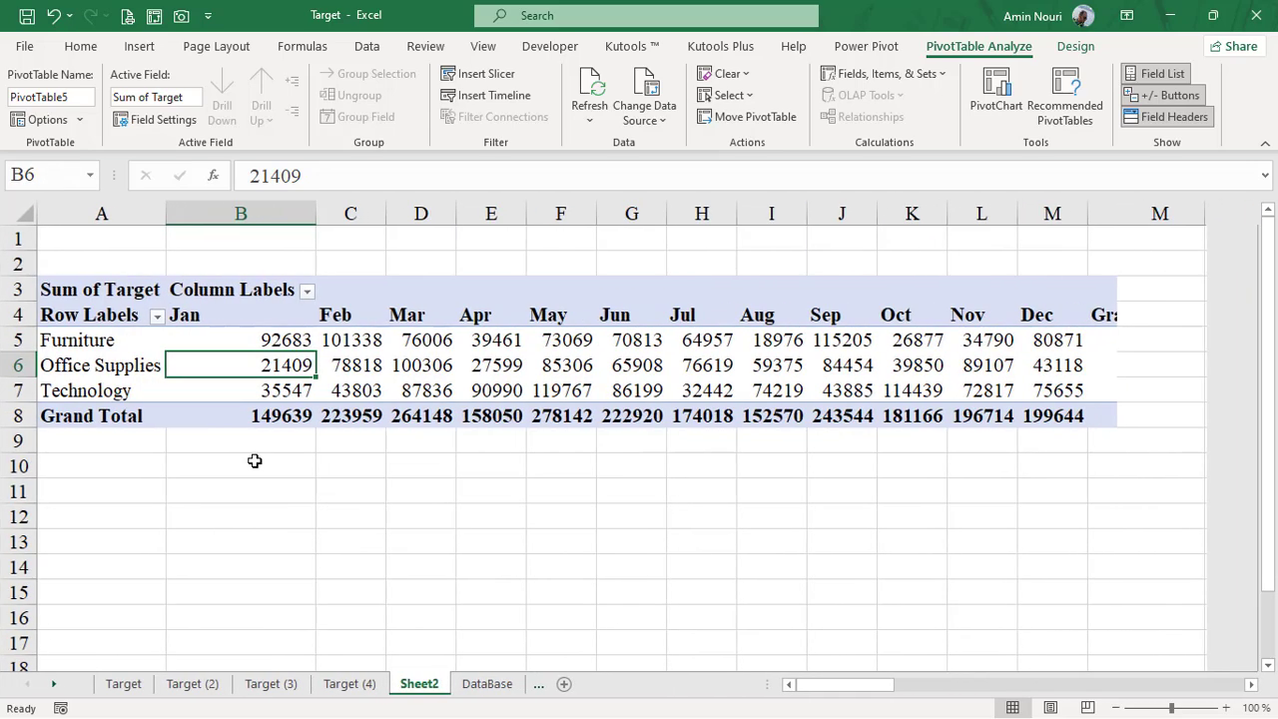
Step: Delete the Sheet2 worksheet containing the PivotTable
{"action": "right_click", "coordinate": [417, 689]}
{"action": "left_click", "coordinate": [466, 457]}
{"action": "left_click", "coordinate": [602, 419]}
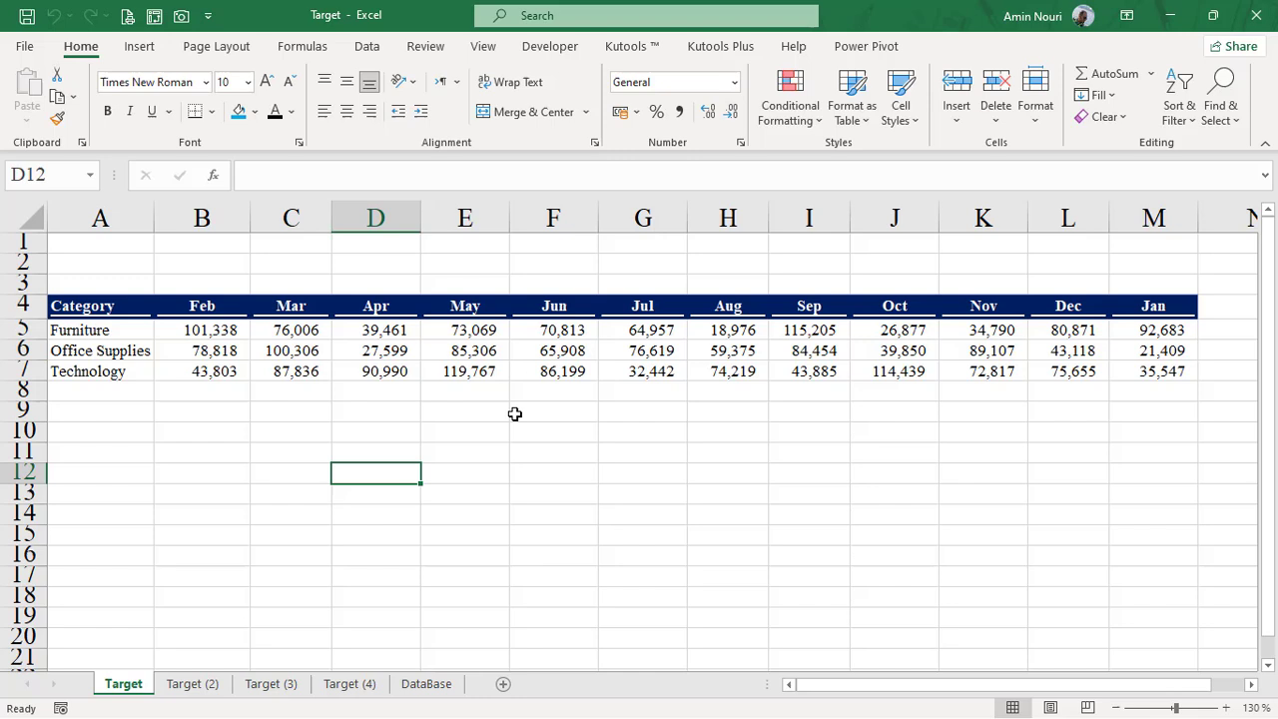
Step: Load range A4:M7 of the Target sheet into Power Query as a table with headers
{"action": "left_click", "coordinate": [479, 350]}
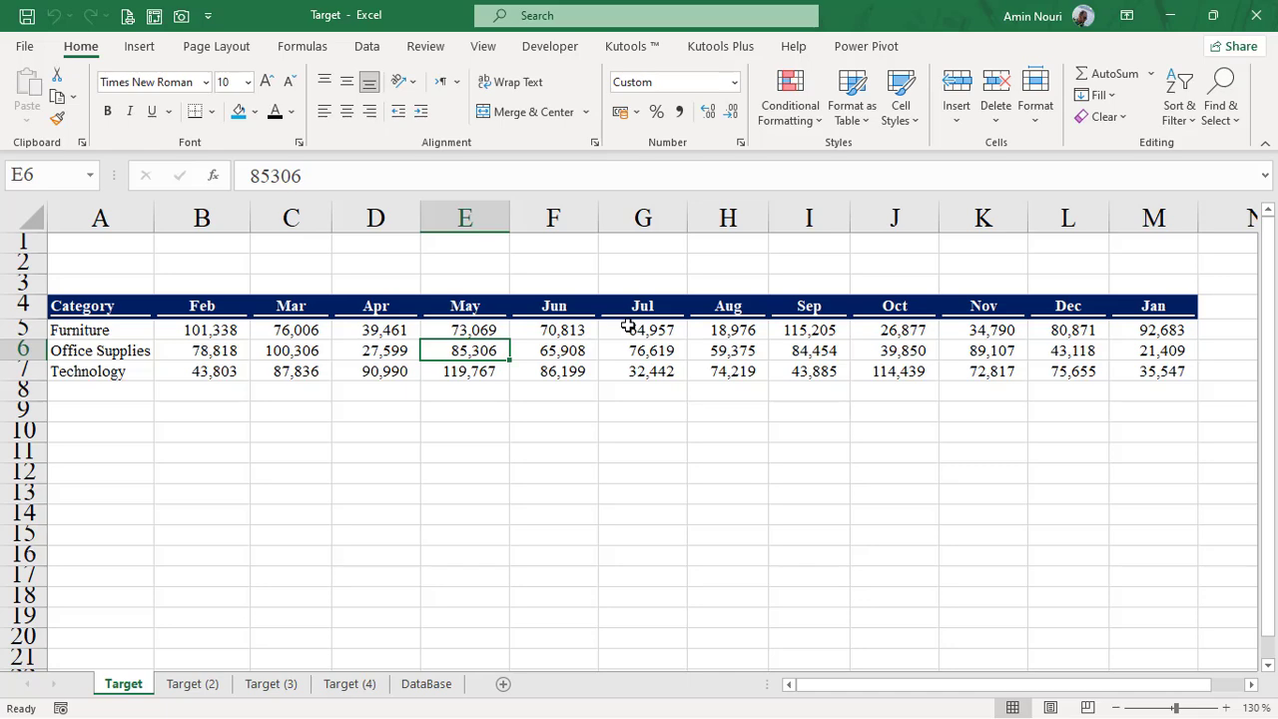
{"action": "left_click", "coordinate": [367, 46]}
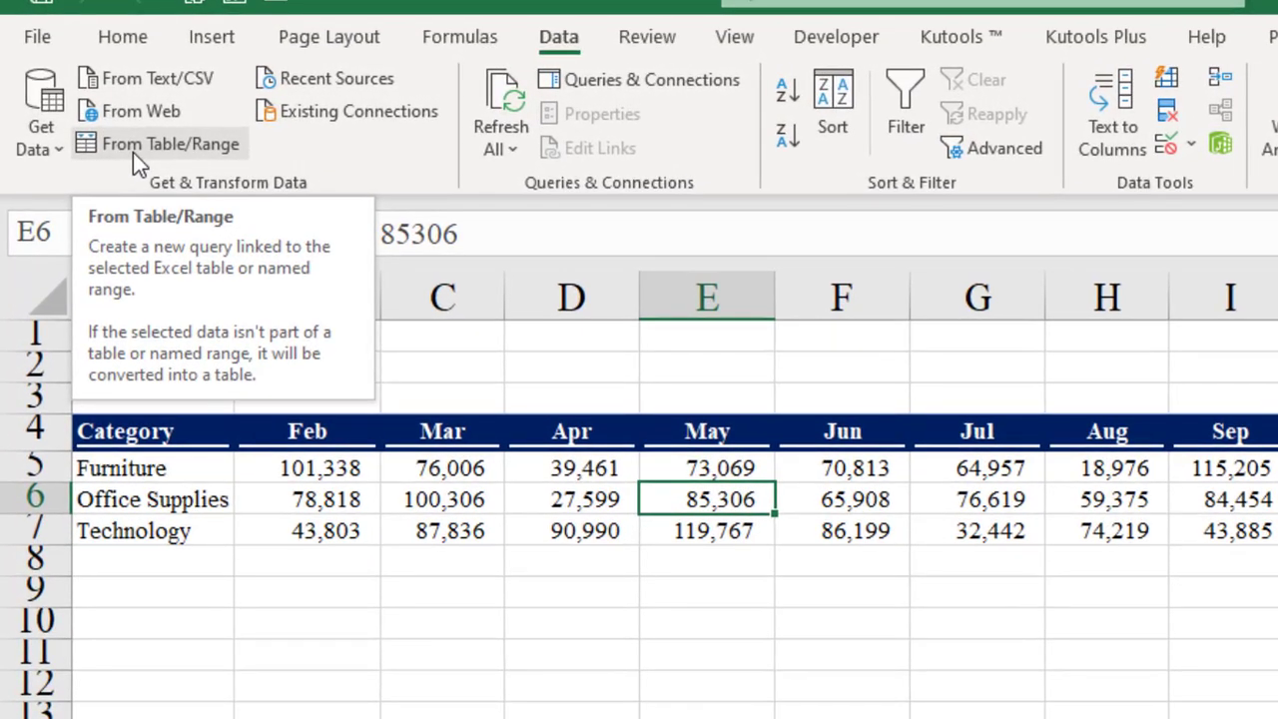
{"action": "left_click", "coordinate": [138, 141]}
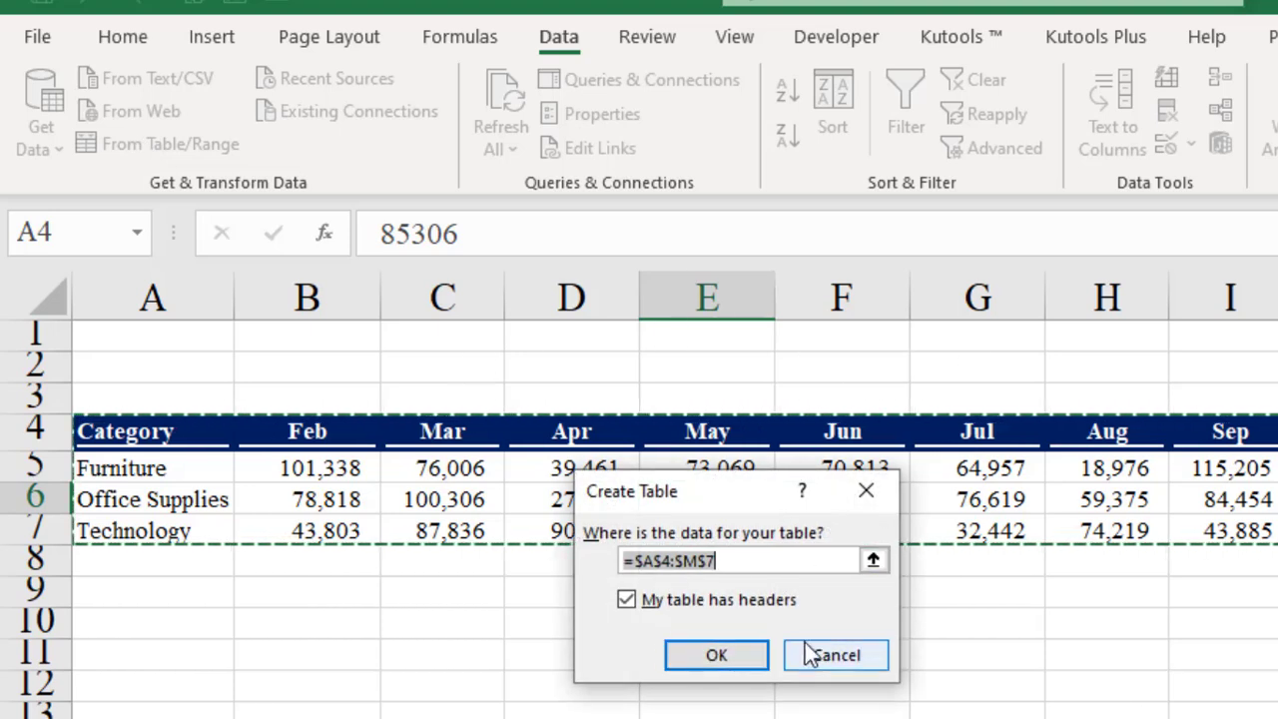
{"action": "left_click", "coordinate": [717, 657]}
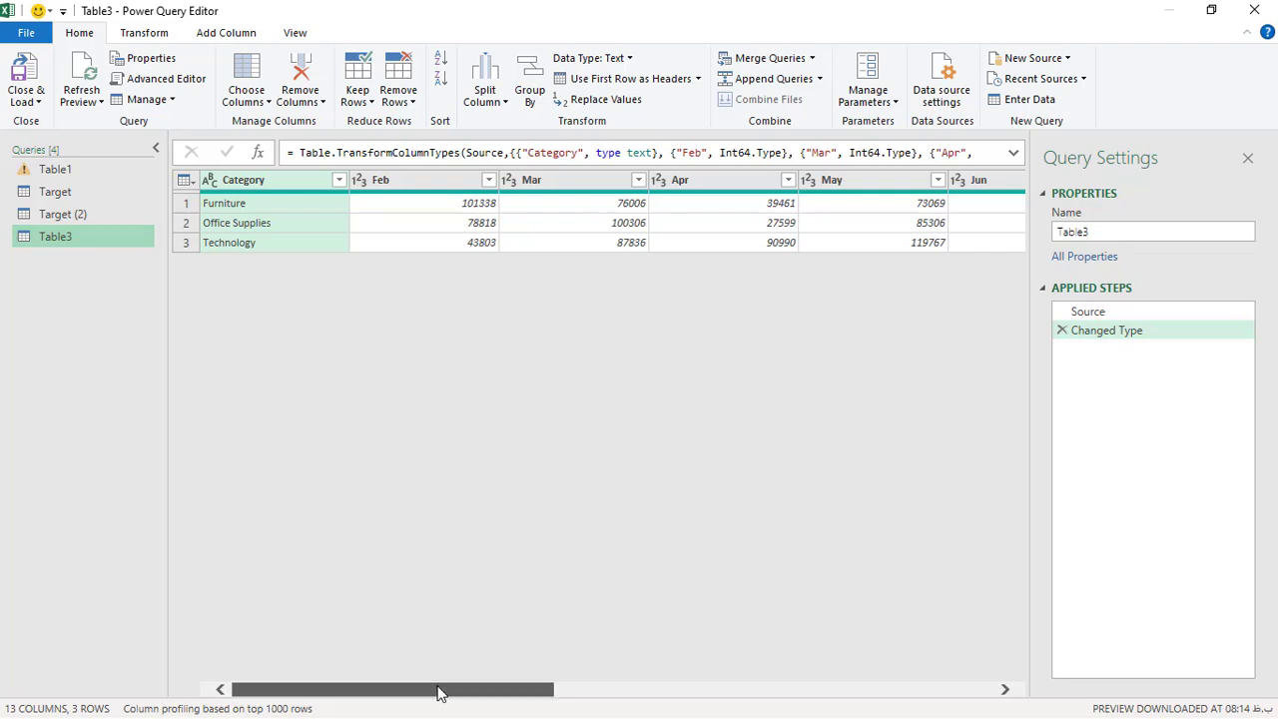
Step: Unpivot all columns other than Category in the Table3 query and load the result to a worksheet
{"action": "left_click_drag", "start_coordinate": [439, 688], "coordinate": [371, 692]}
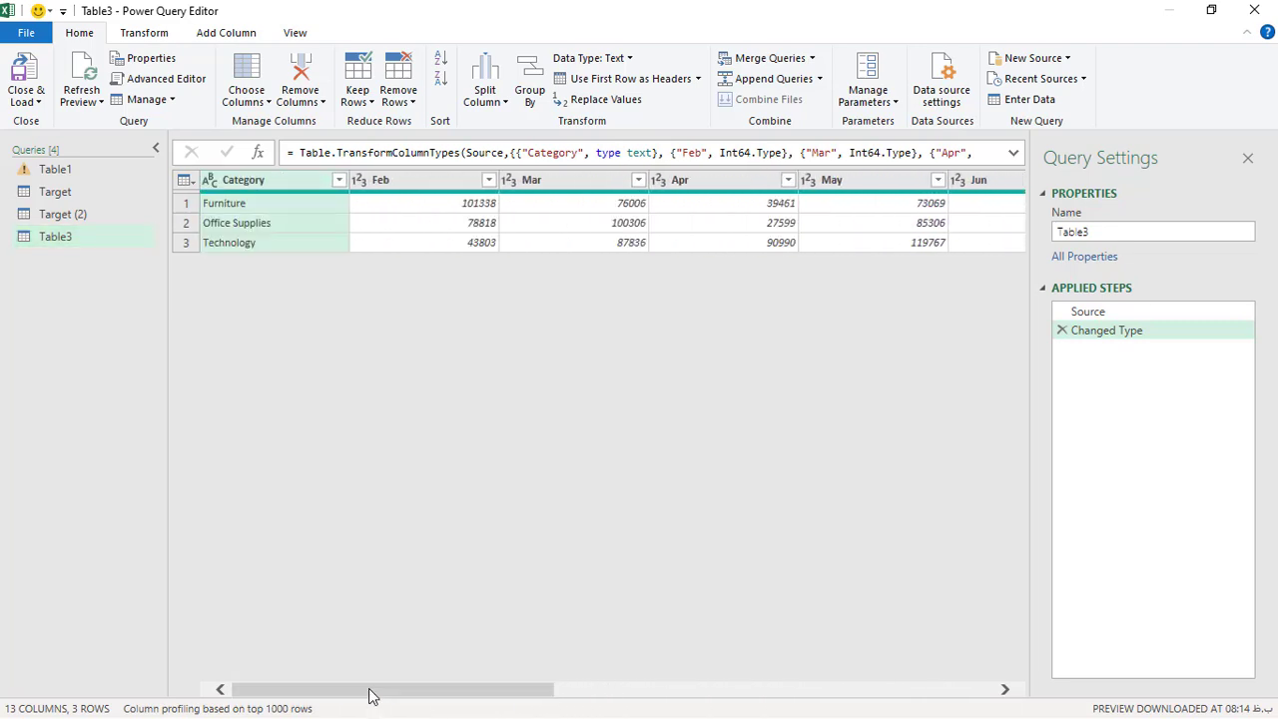
{"action": "right_click", "coordinate": [239, 177]}
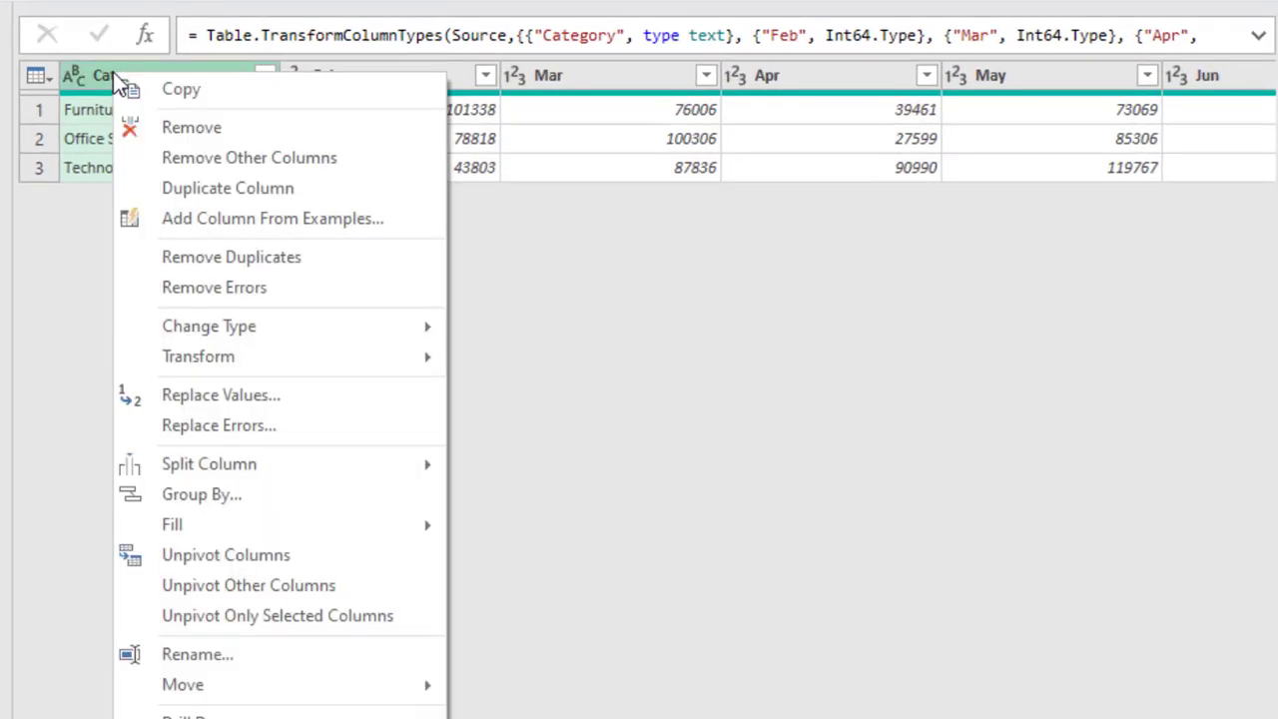
{"action": "left_click", "coordinate": [245, 591]}
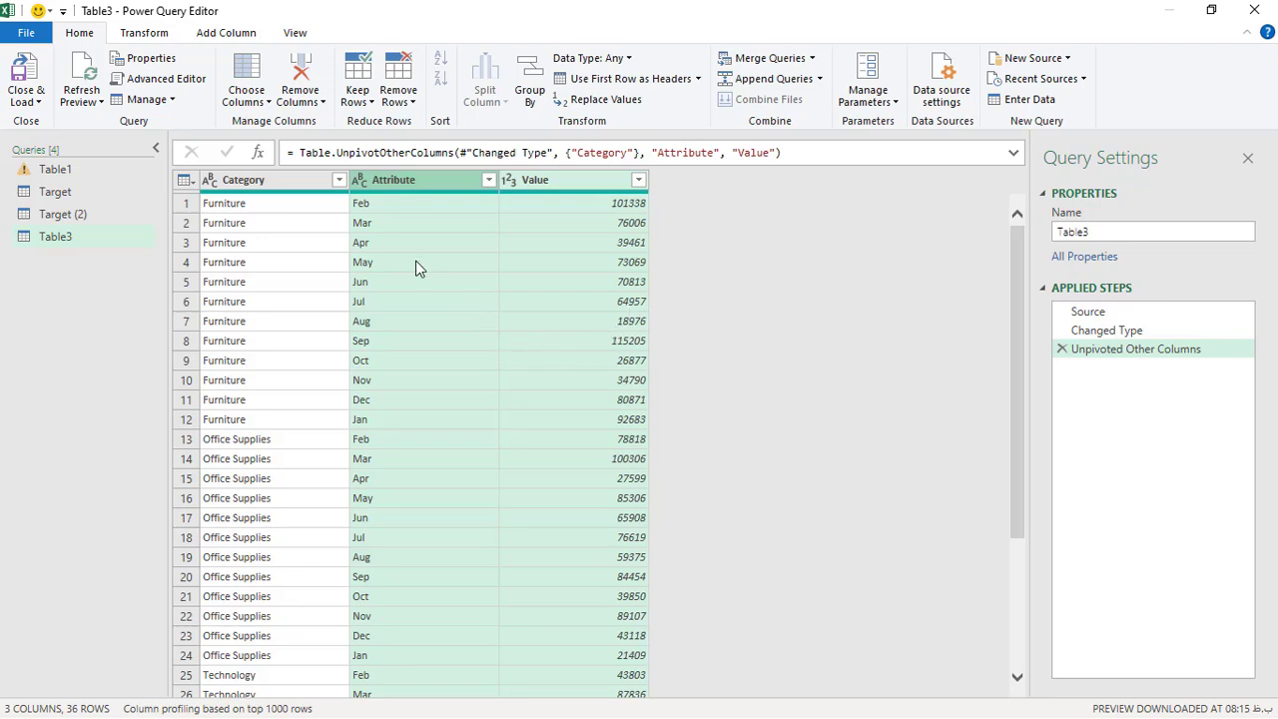
{"action": "left_click", "coordinate": [26, 74]}
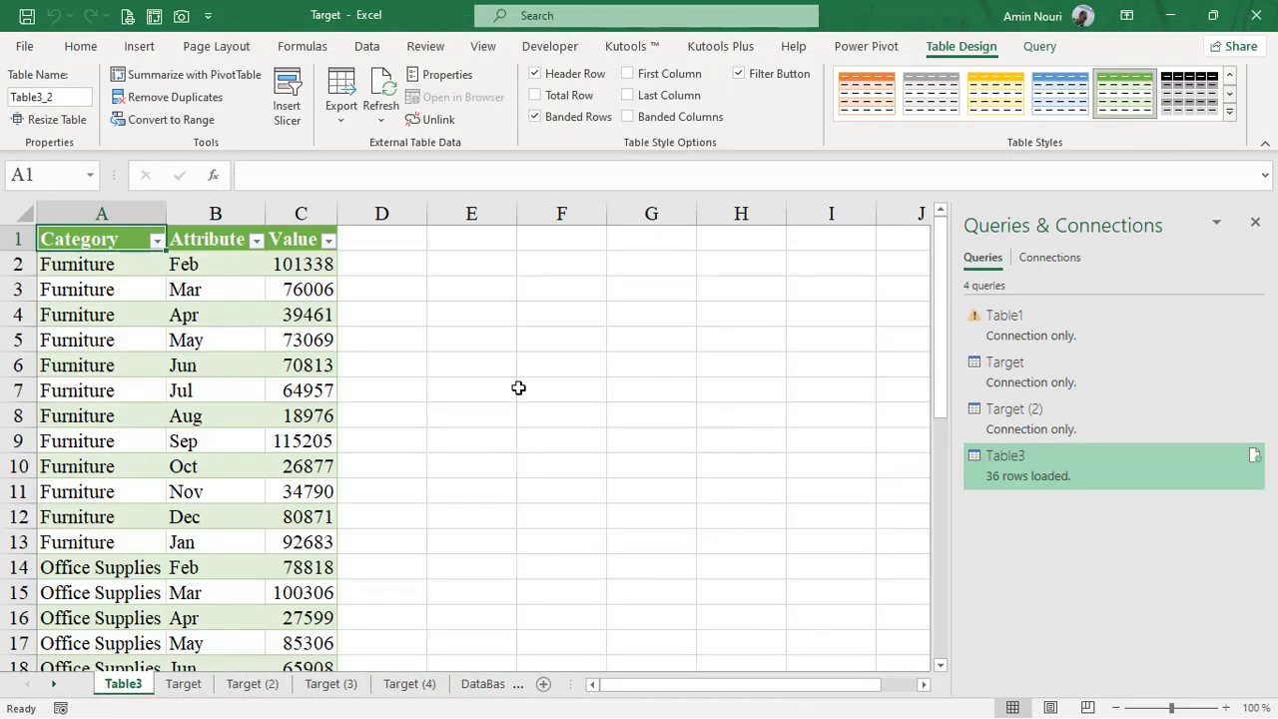
Step: Reopen the Table3 query for editing and rename its Attribute column as Month
{"action": "double_click", "coordinate": [1031, 461]}
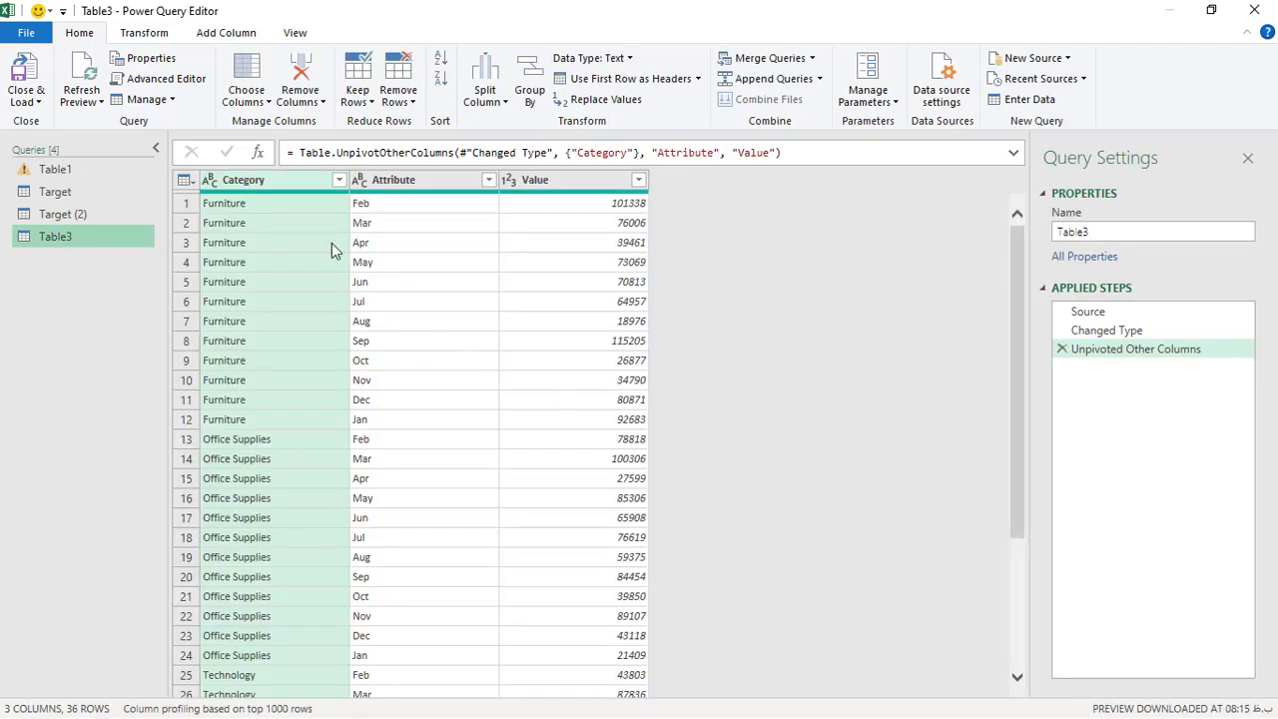
{"action": "left_click", "coordinate": [401, 190]}
{"action": "double_click", "coordinate": [397, 190]}
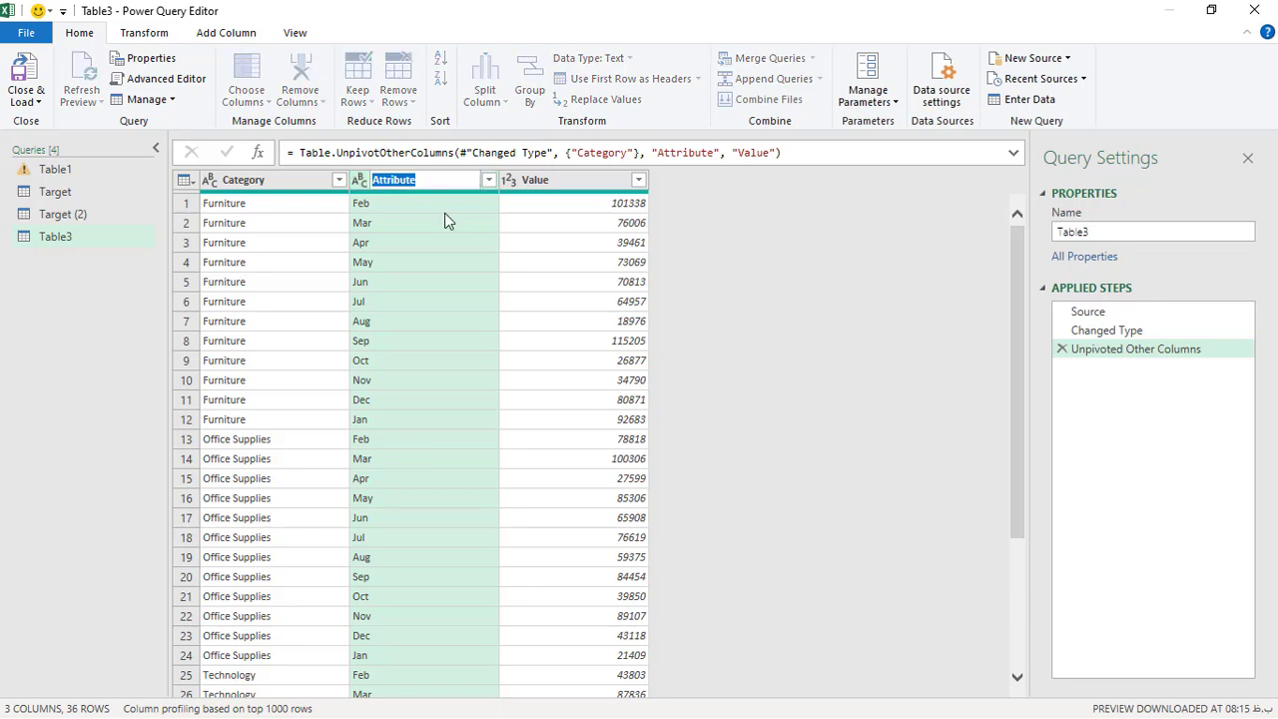
{"action": "type", "text": "Month"}
{"action": "key", "text": "Return"}
Step: Rename the query's Value column as Target and load the updated table back to the worksheet
{"action": "left_click", "coordinate": [546, 189]}
{"action": "double_click", "coordinate": [546, 189]}
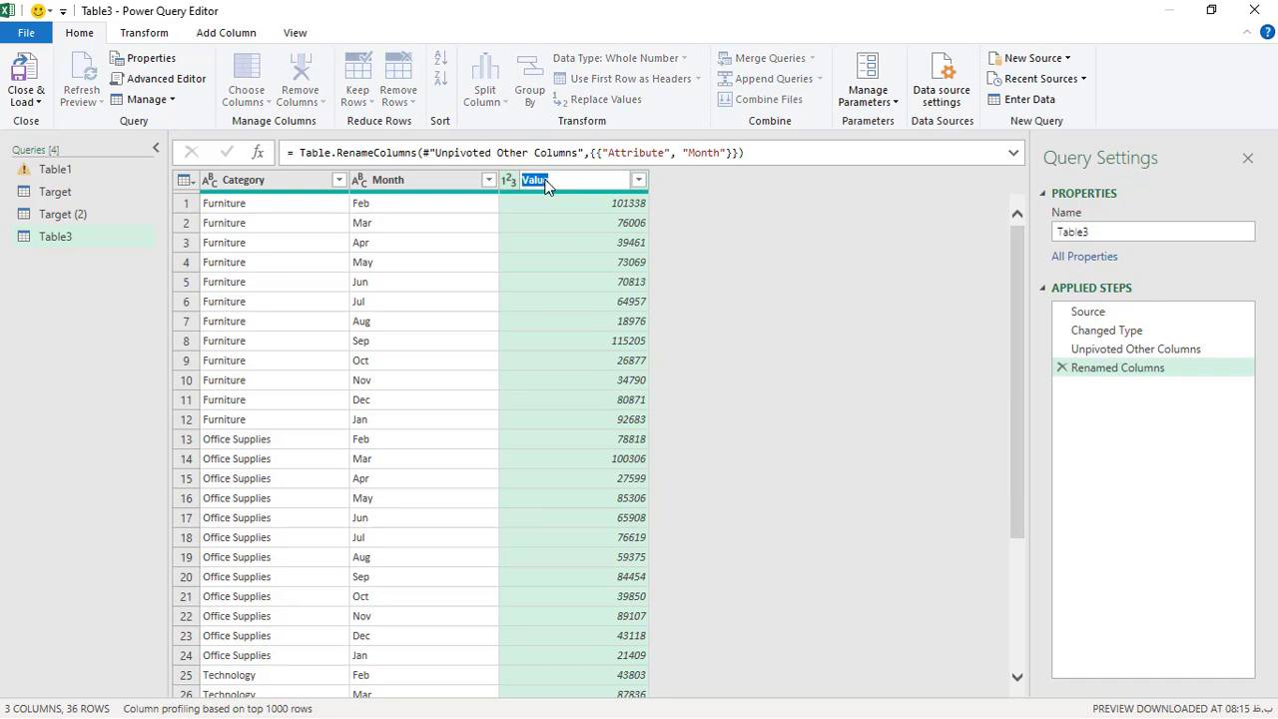
{"action": "type", "text": "Target"}
{"action": "key", "text": "Return"}
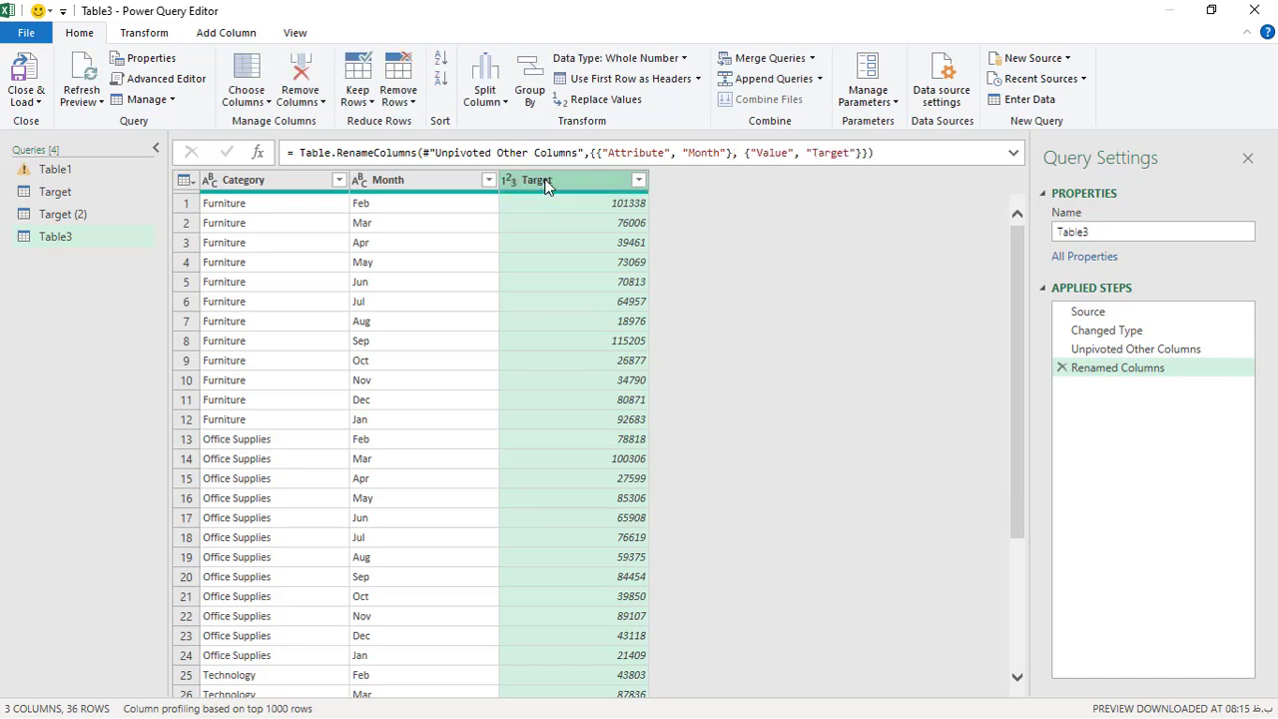
{"action": "left_click", "coordinate": [24, 75]}
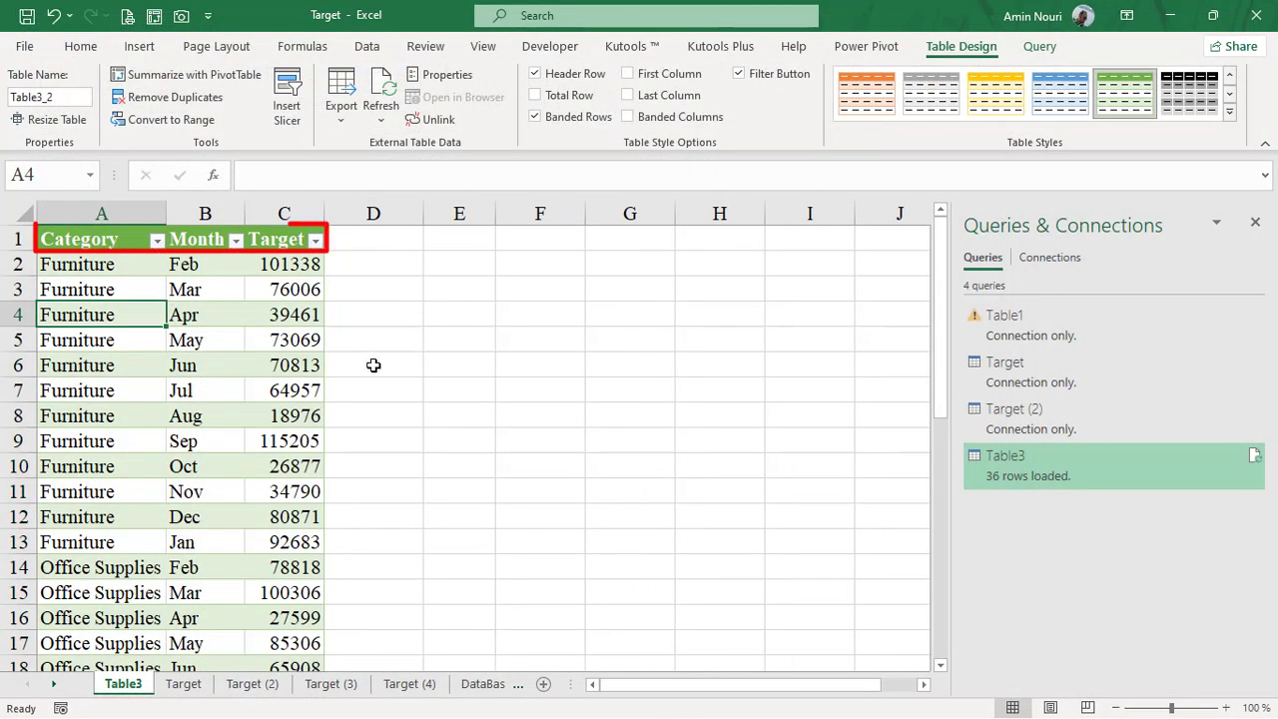
{"action": "left_click_drag", "start_coordinate": [99, 237], "coordinate": [289, 233]}
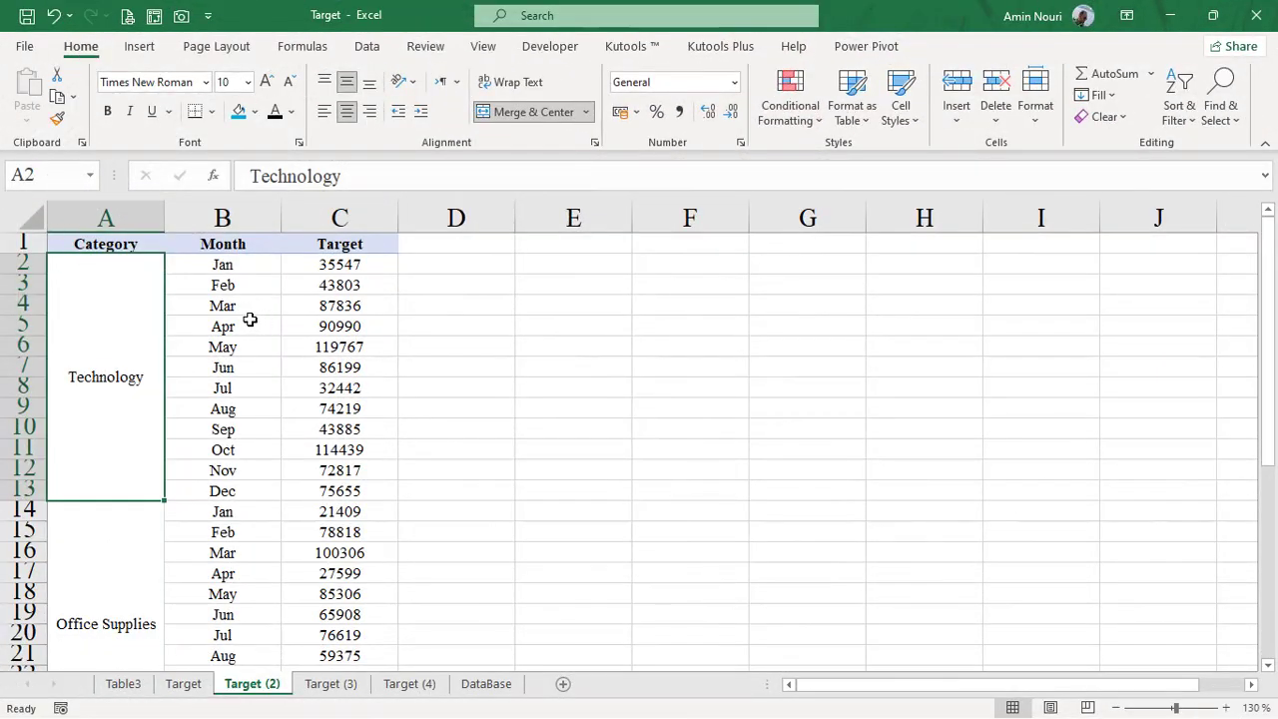
Step: Examine the merged Category cells and their Month and Target rows on the Target (2) sheet
{"action": "left_click", "coordinate": [251, 321]}
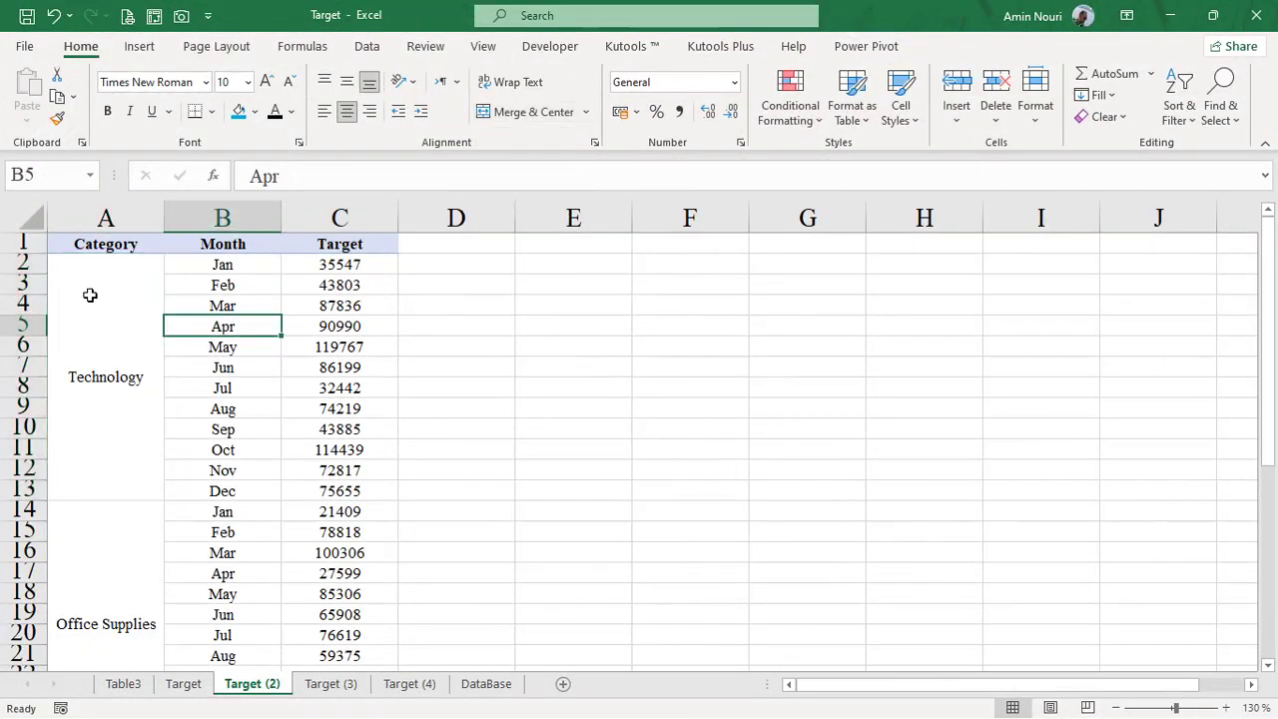
{"action": "left_click", "coordinate": [96, 307]}
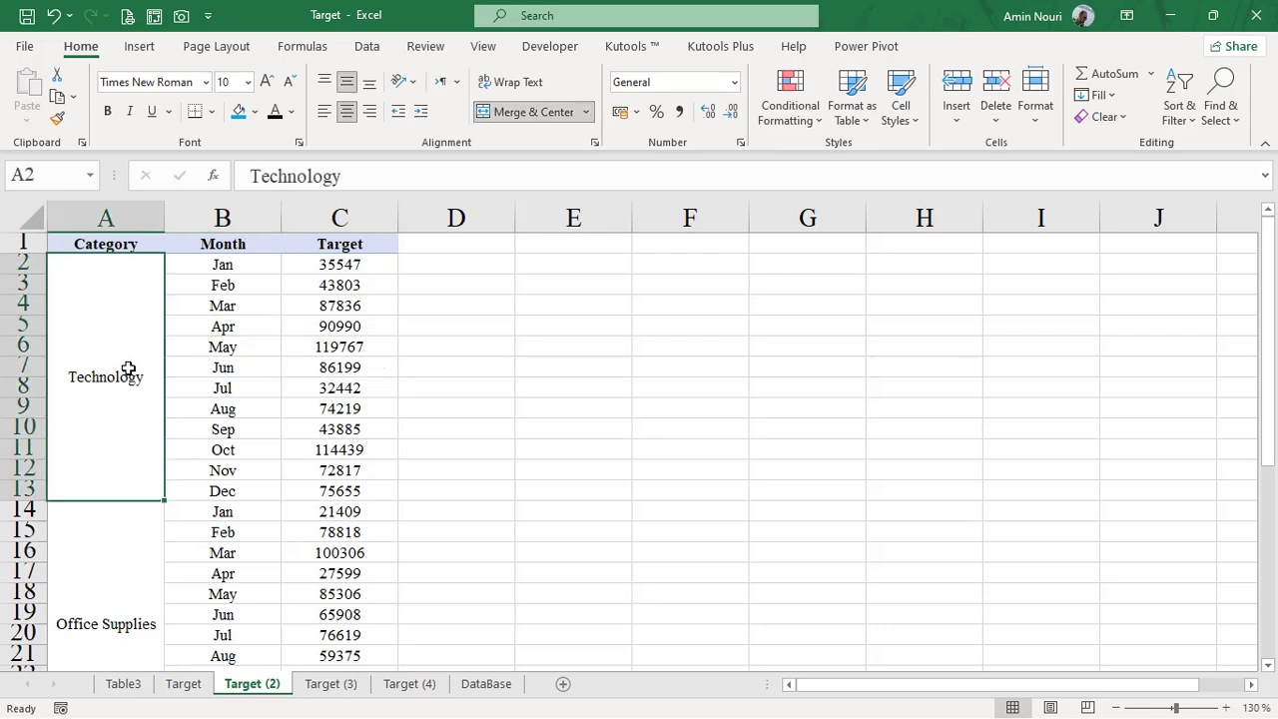
{"action": "left_click_drag", "start_coordinate": [172, 329], "coordinate": [344, 368]}
{"action": "left_click_drag", "start_coordinate": [94, 573], "coordinate": [334, 571]}
{"action": "scroll", "coordinate": [206, 536], "scroll_direction": "down", "scroll_amount": 6}
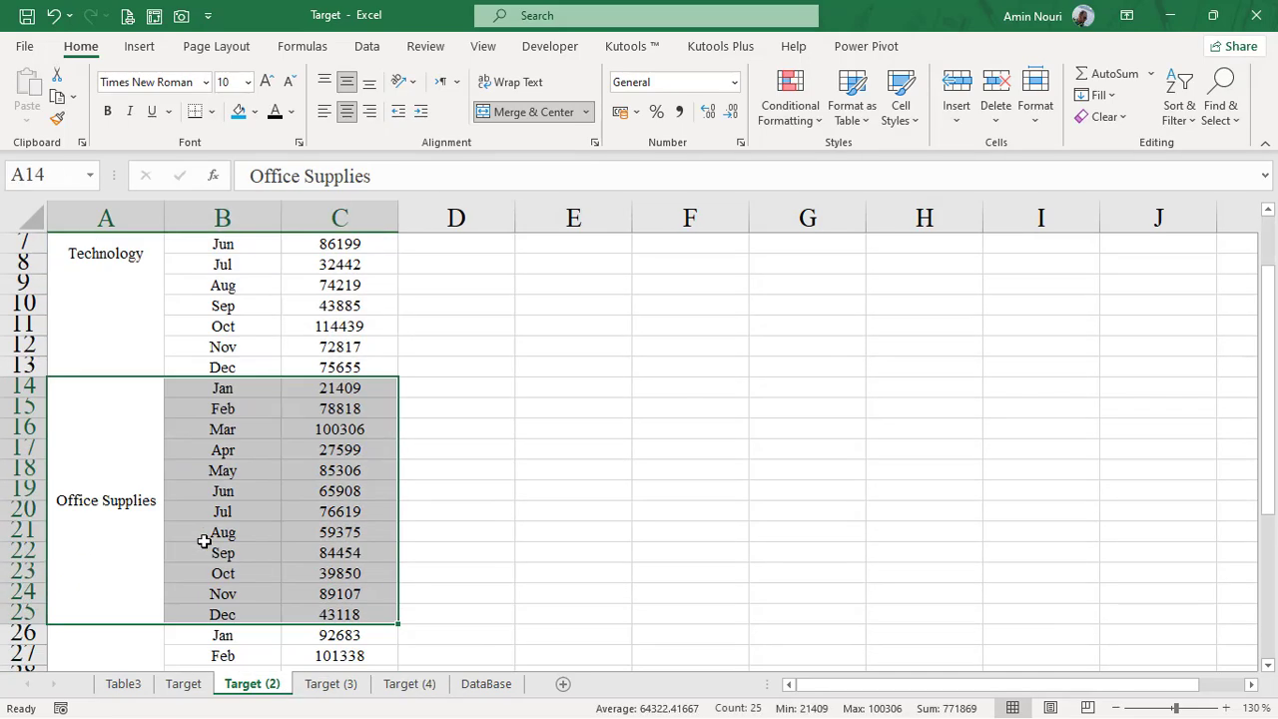
Step: Check how the Office Supplies and Technology blocks span their monthly rows on the Target (2) sheet
{"action": "left_click_drag", "start_coordinate": [86, 499], "coordinate": [315, 516]}
{"action": "scroll", "coordinate": [280, 489], "scroll_direction": "up", "scroll_amount": 6}
{"action": "left_click", "coordinate": [246, 472]}
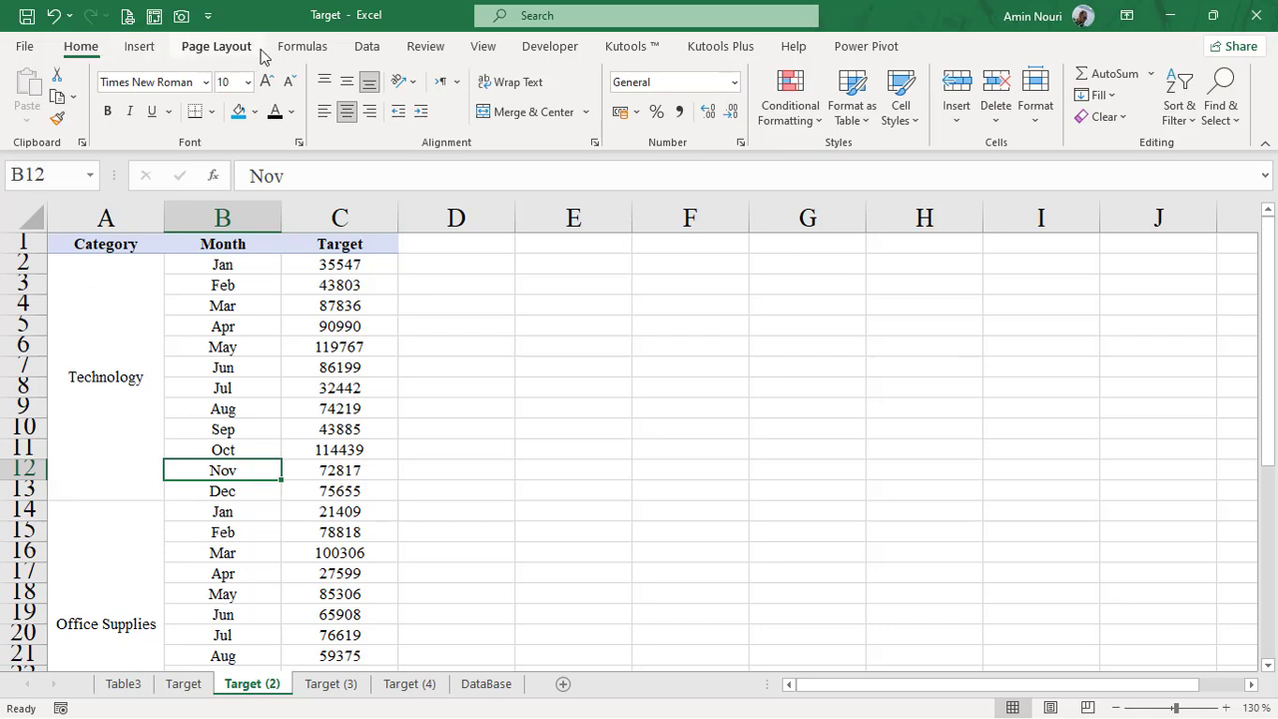
{"action": "left_click_drag", "start_coordinate": [319, 272], "coordinate": [125, 445]}
{"action": "left_click", "coordinate": [309, 346]}
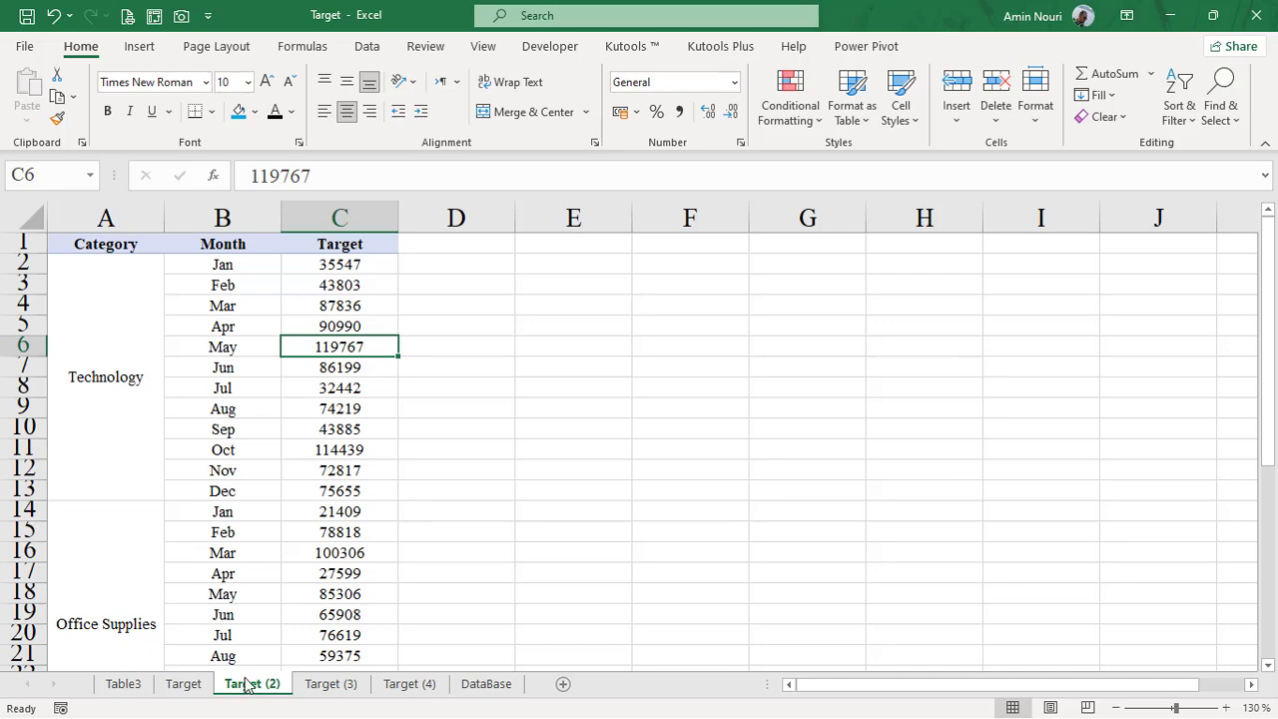
Step: Import the Target (2) sheet from the Target workbook and open it for transformation in Power Query
{"action": "left_click", "coordinate": [367, 46]}
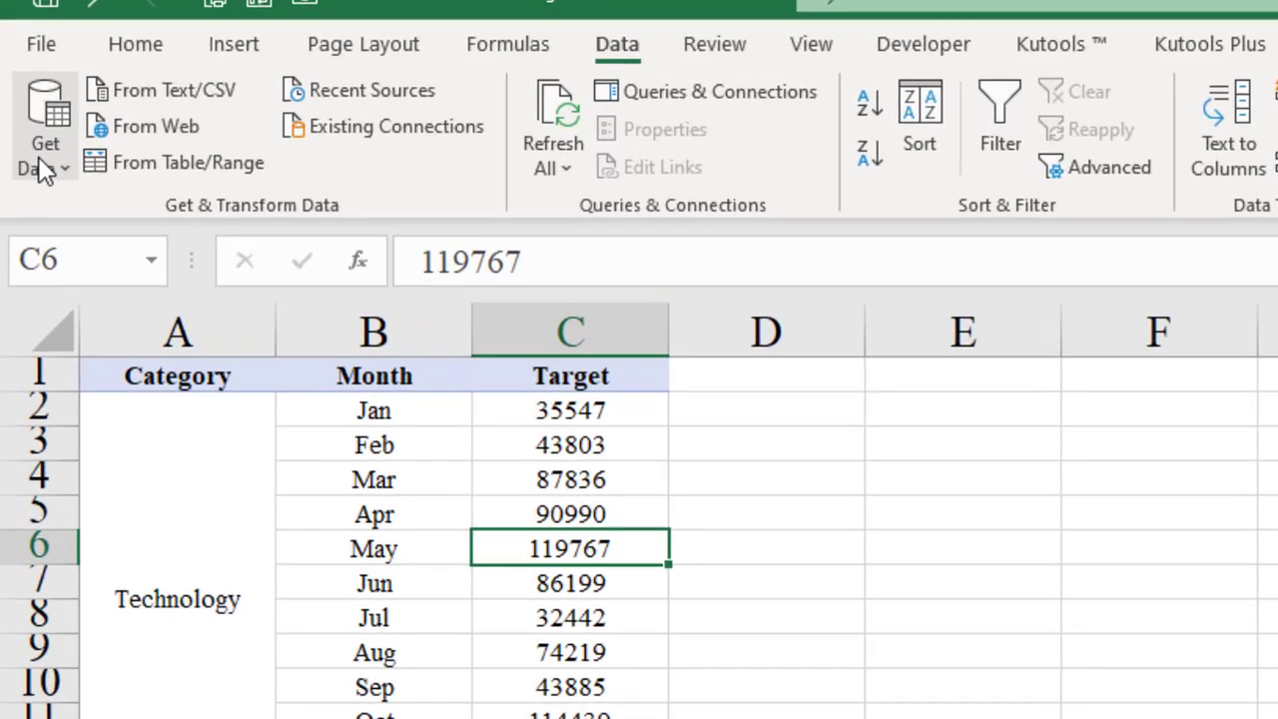
{"action": "left_click", "coordinate": [30, 130]}
{"action": "mouse_move", "coordinate": [95, 177]}
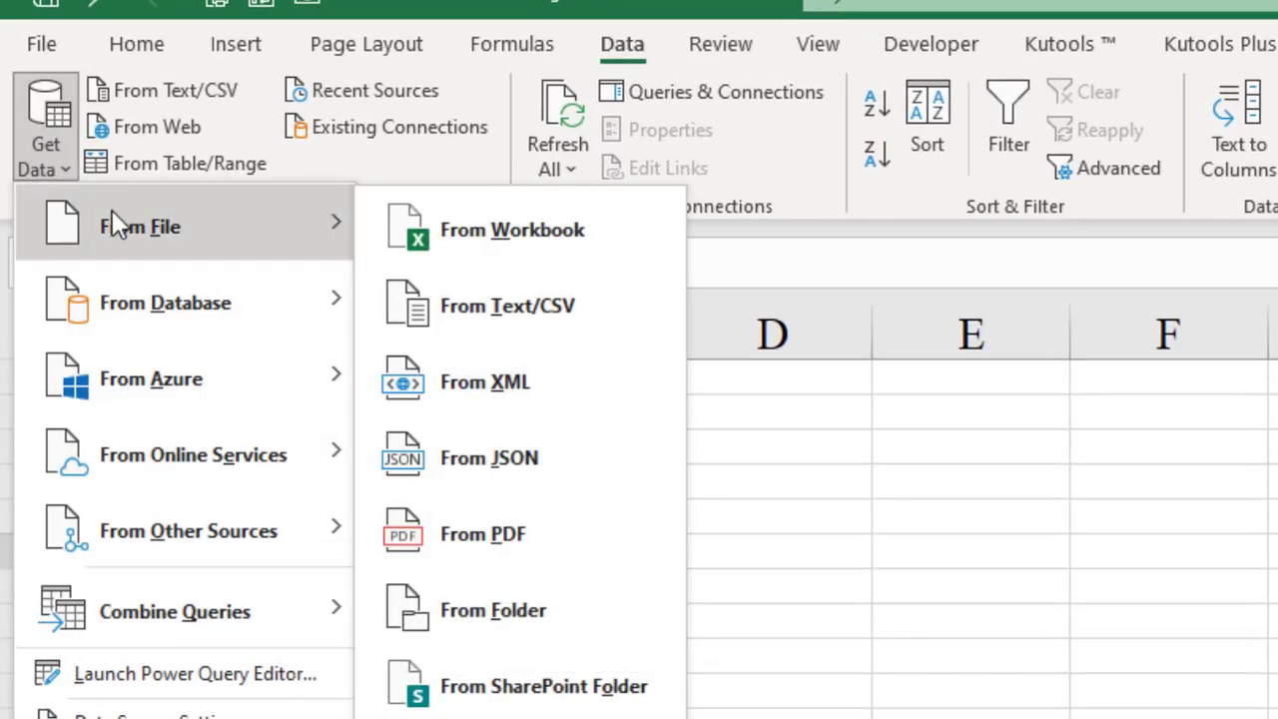
{"action": "left_click", "coordinate": [517, 216]}
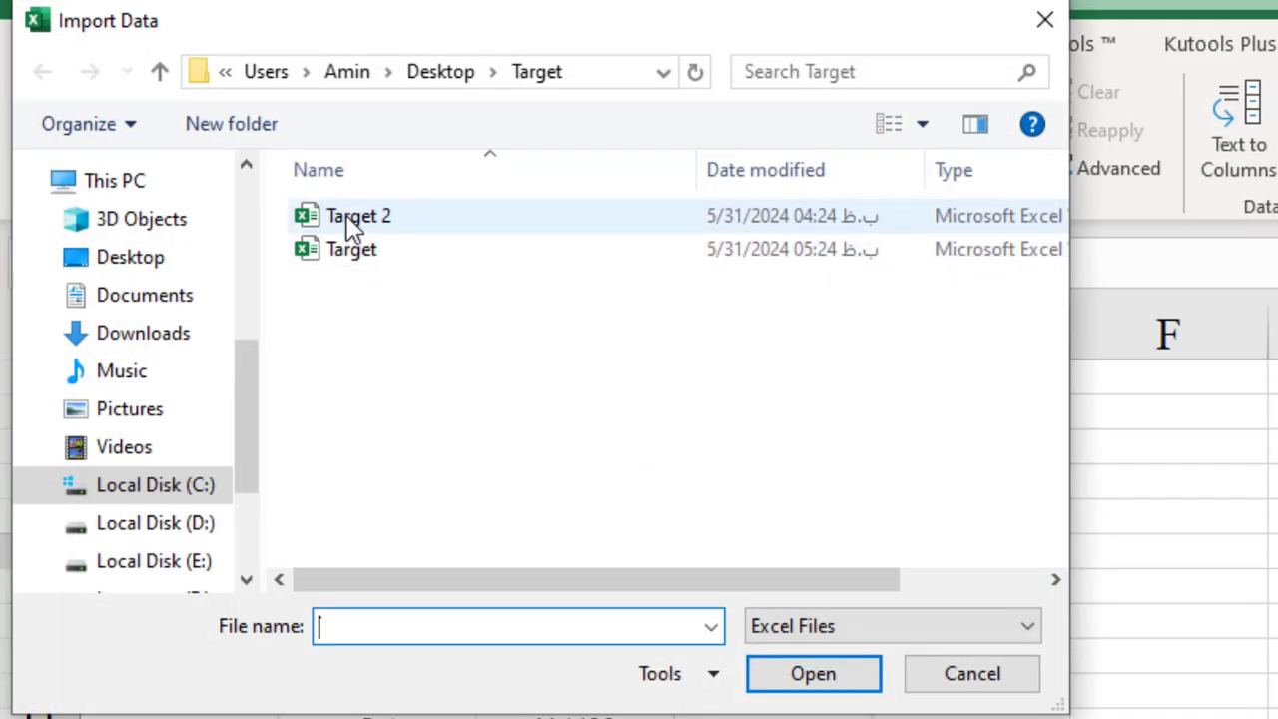
{"action": "left_click", "coordinate": [354, 251]}
{"action": "left_click", "coordinate": [788, 663]}
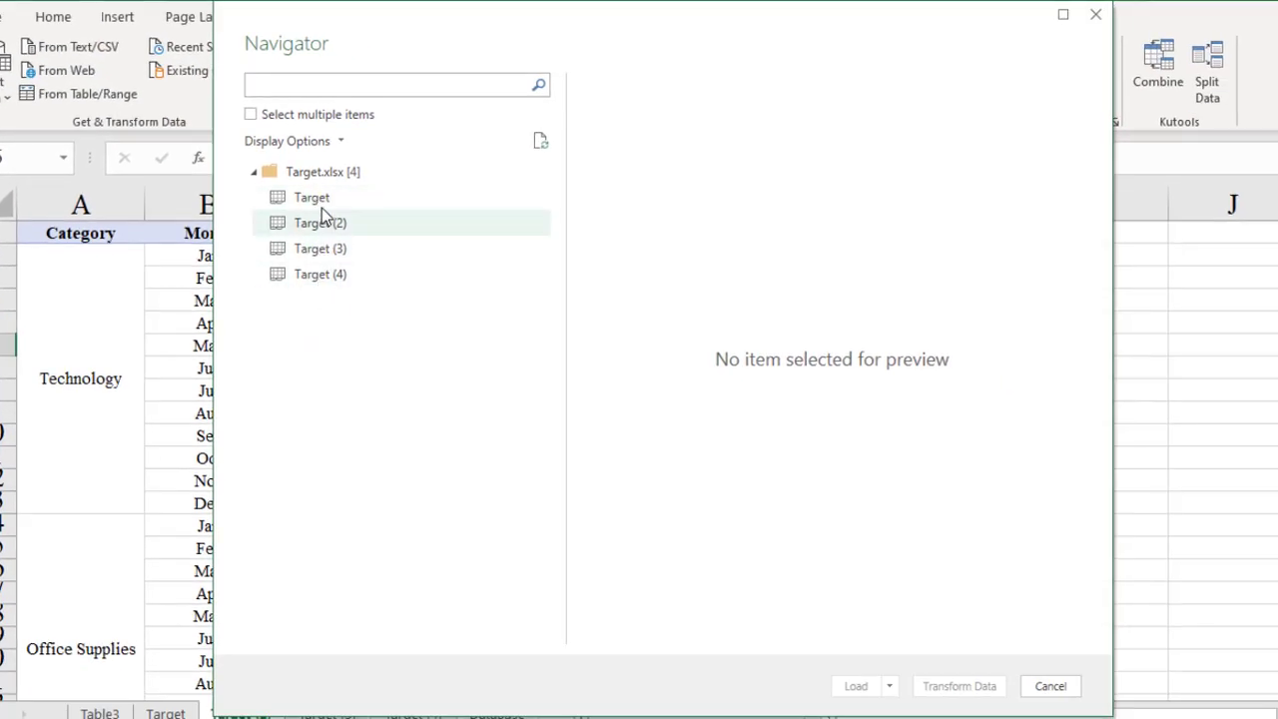
{"action": "left_click", "coordinate": [312, 230]}
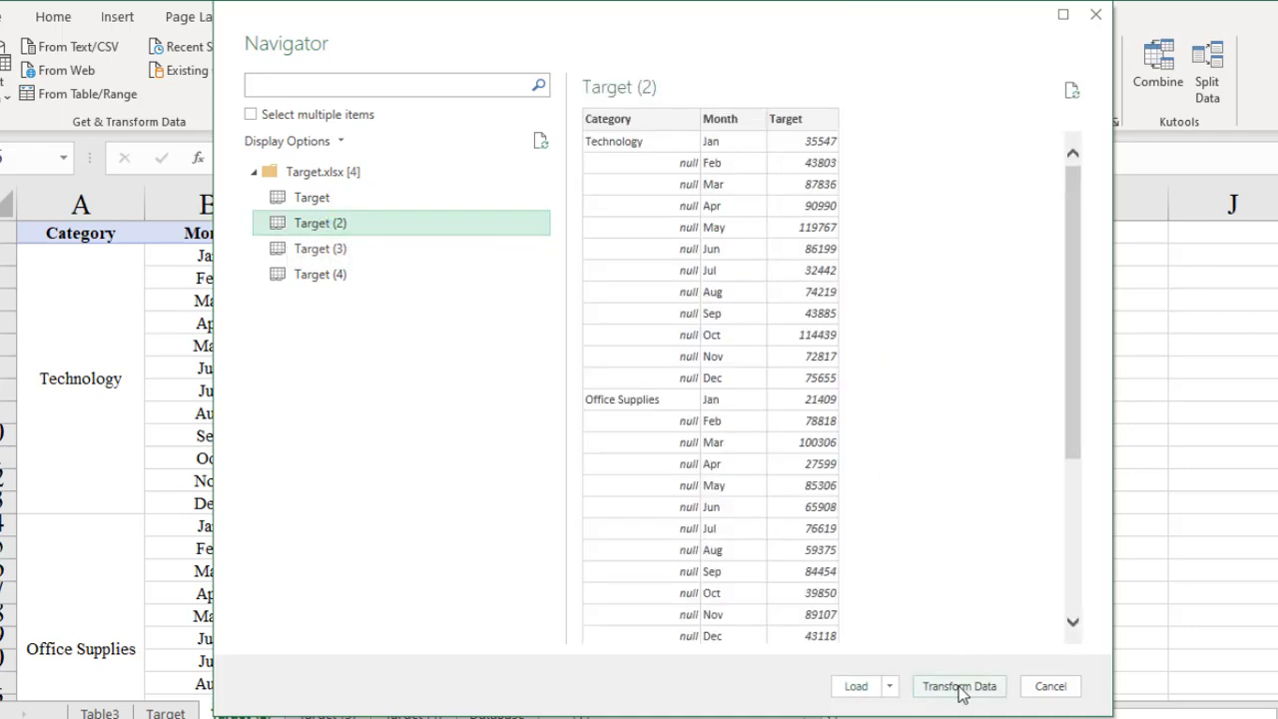
{"action": "left_click", "coordinate": [958, 688]}
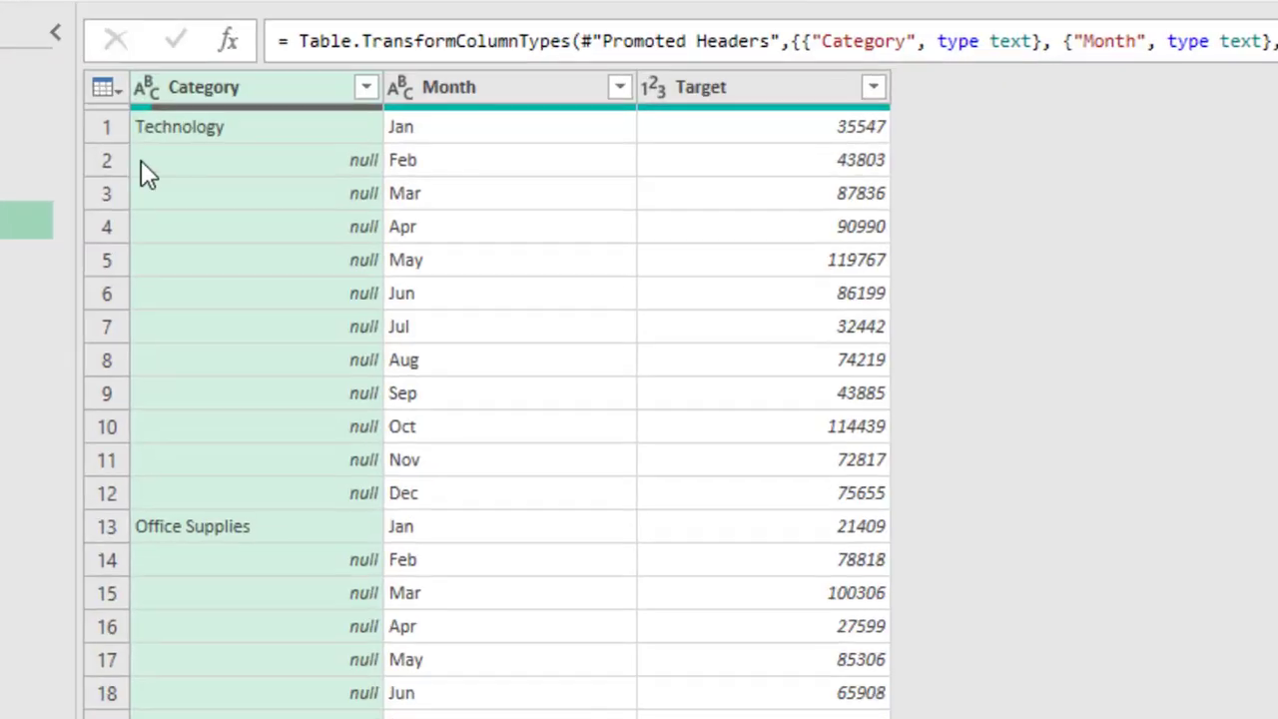
Step: Fill the Category names down over the null cells in the Target (3) query and load the result to a worksheet
{"action": "left_click", "coordinate": [243, 113]}
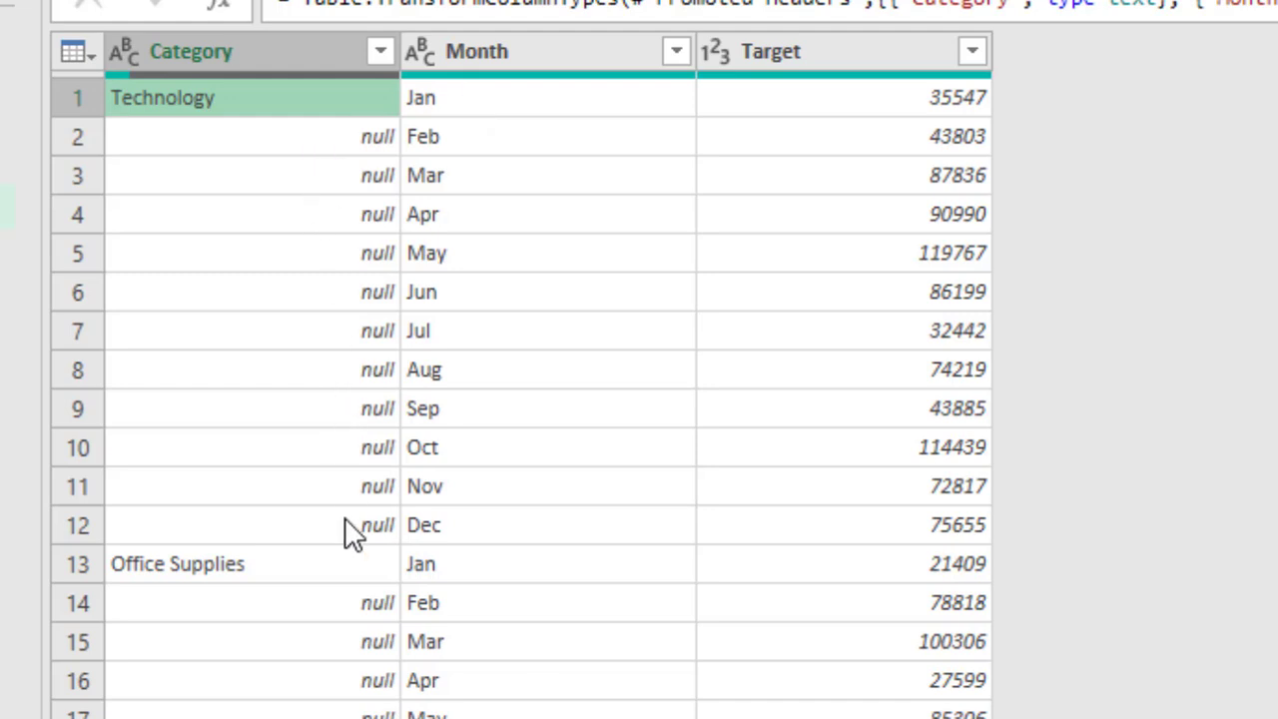
{"action": "left_click", "coordinate": [172, 564]}
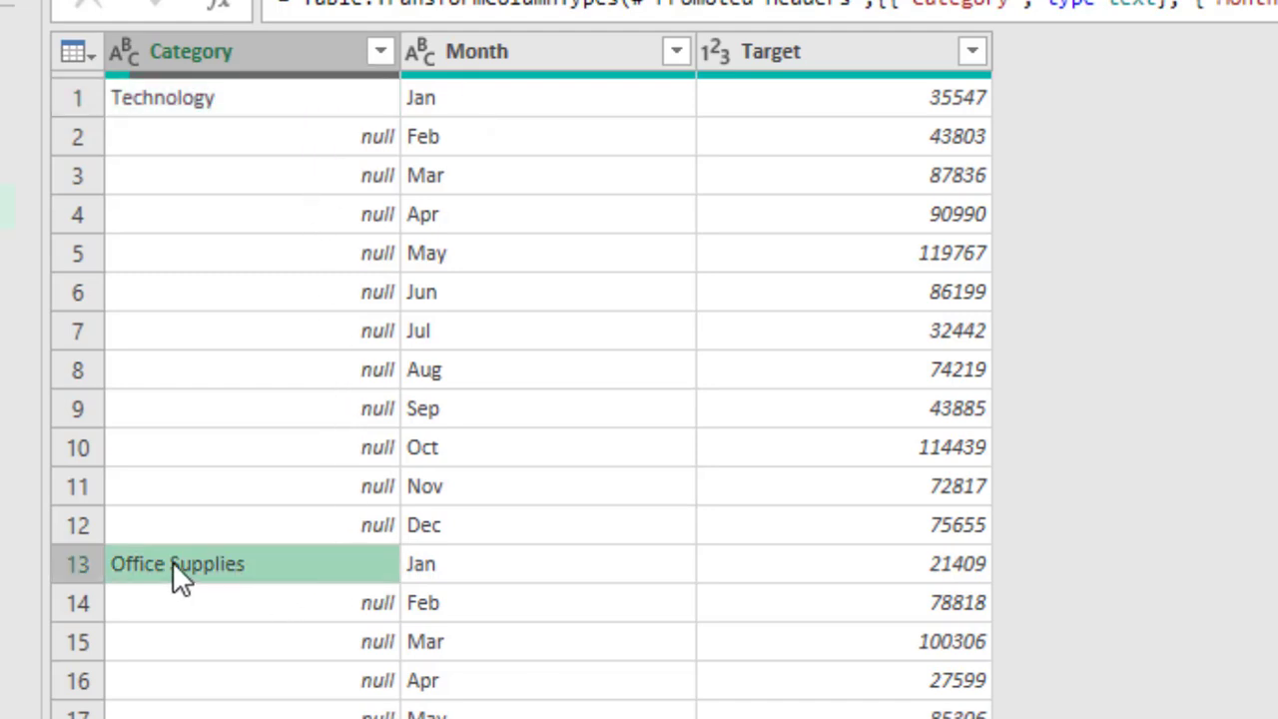
{"action": "scroll", "coordinate": [287, 479], "scroll_direction": "down", "scroll_amount": 5}
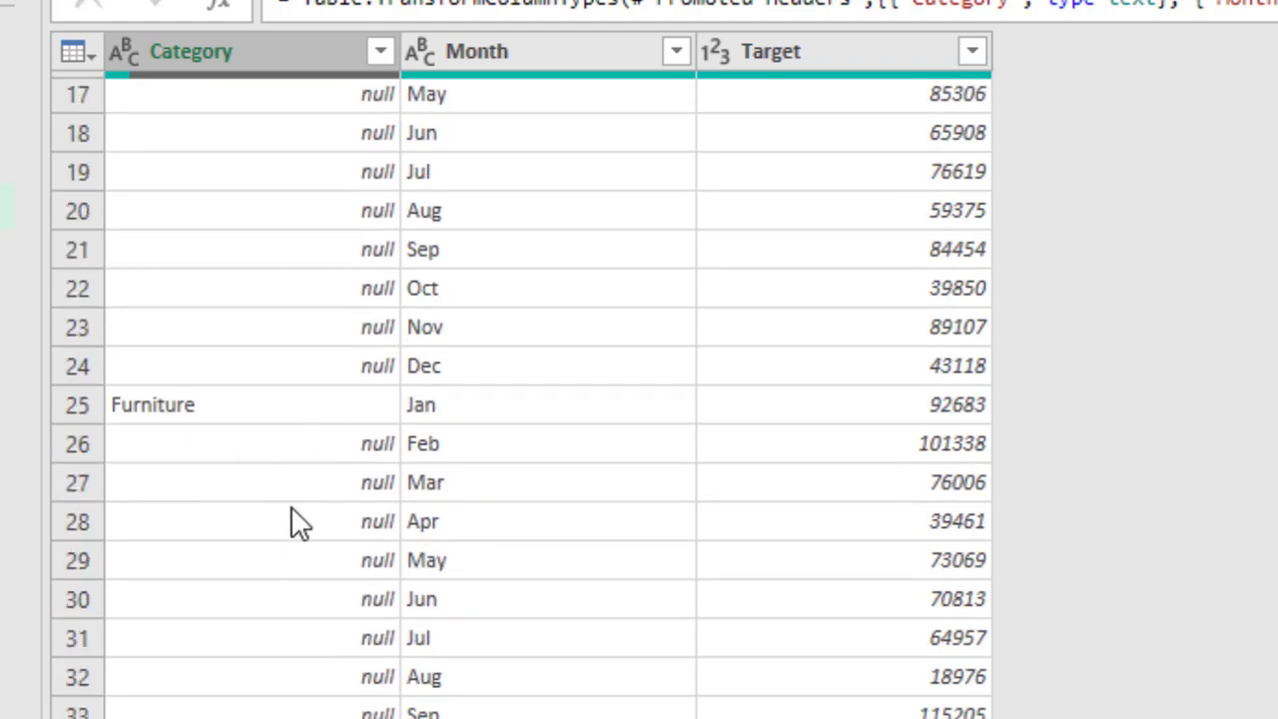
{"action": "scroll", "coordinate": [292, 522], "scroll_direction": "up", "scroll_amount": 5}
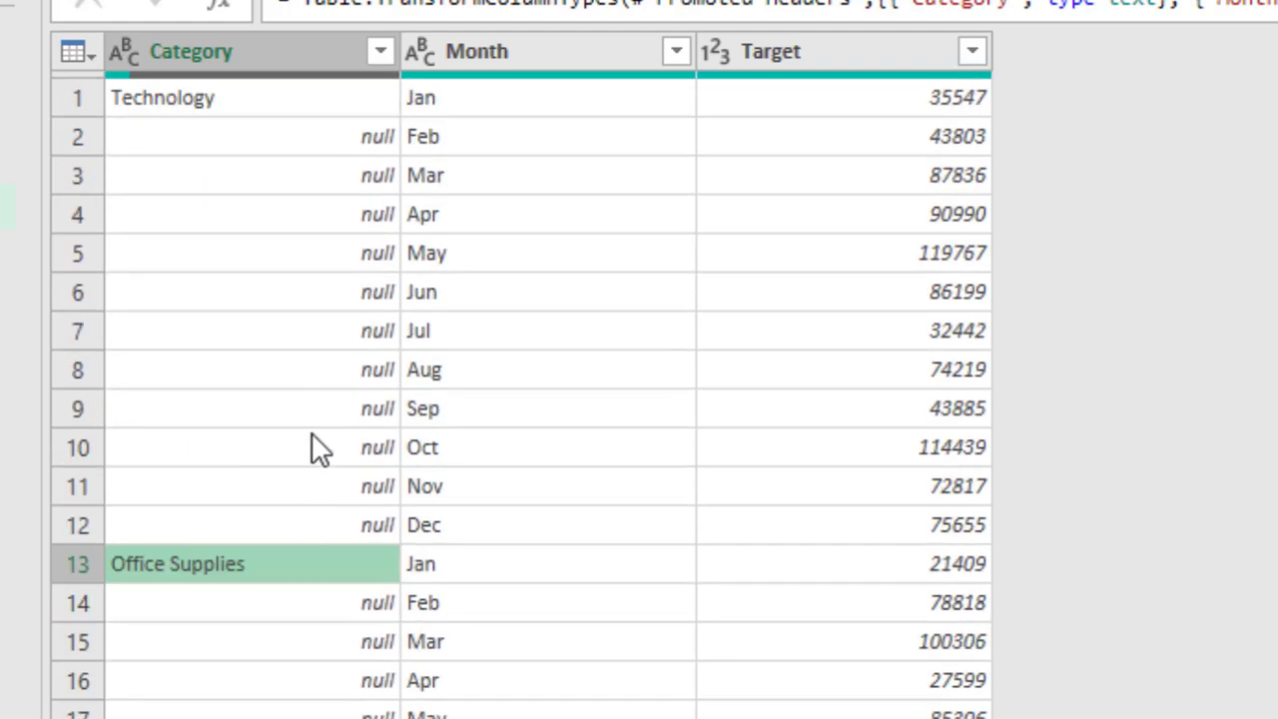
{"action": "left_click", "coordinate": [279, 58]}
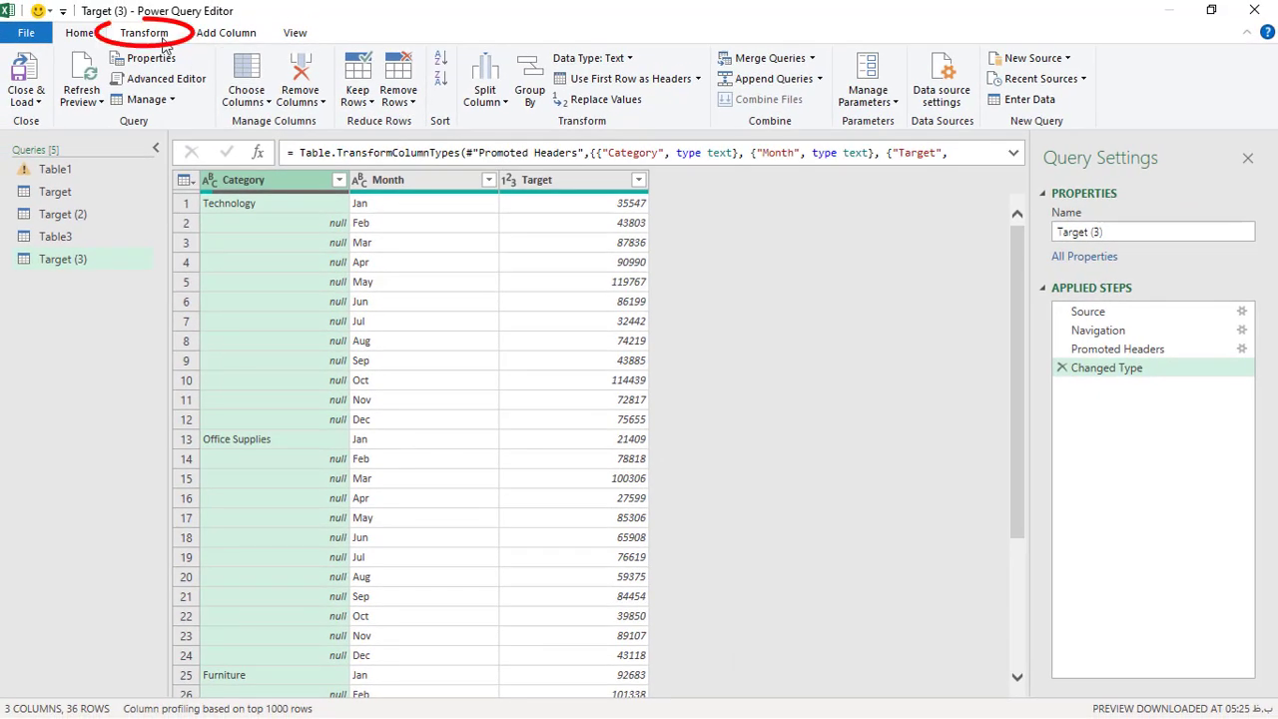
{"action": "left_click", "coordinate": [143, 30]}
{"action": "left_click", "coordinate": [353, 78]}
{"action": "left_click", "coordinate": [351, 90]}
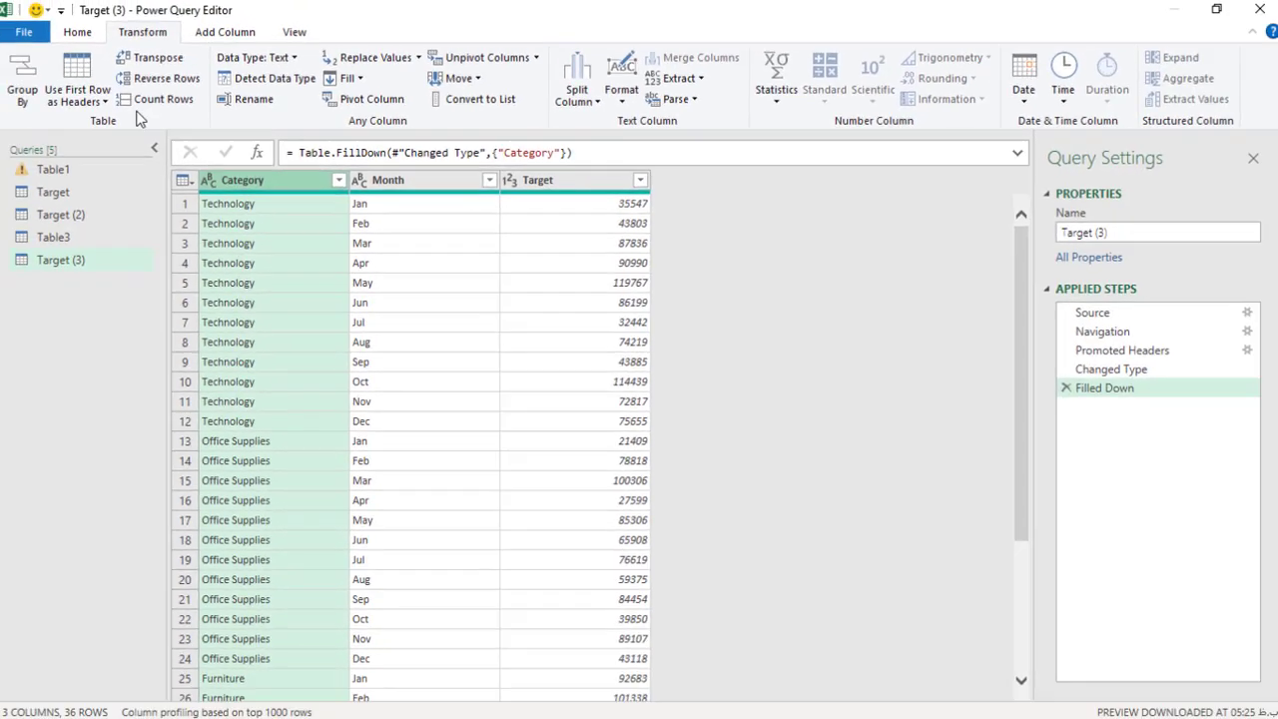
{"action": "left_click", "coordinate": [80, 33]}
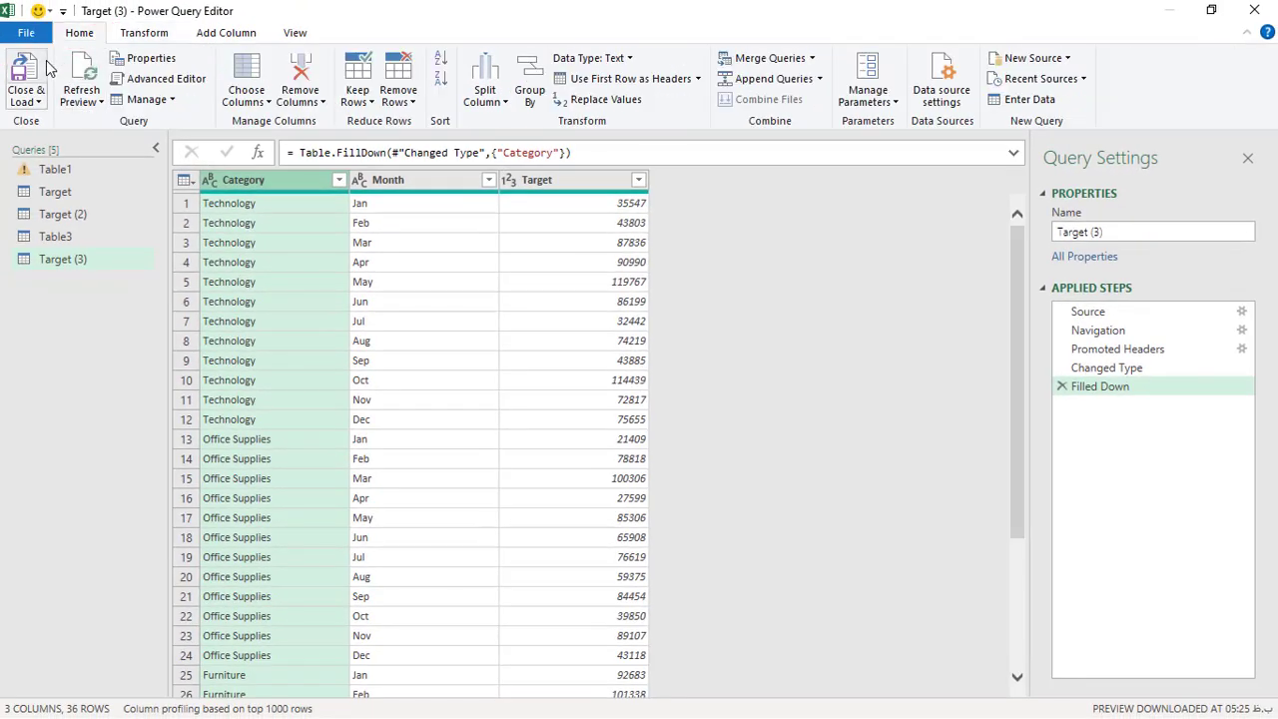
{"action": "left_click", "coordinate": [28, 80]}
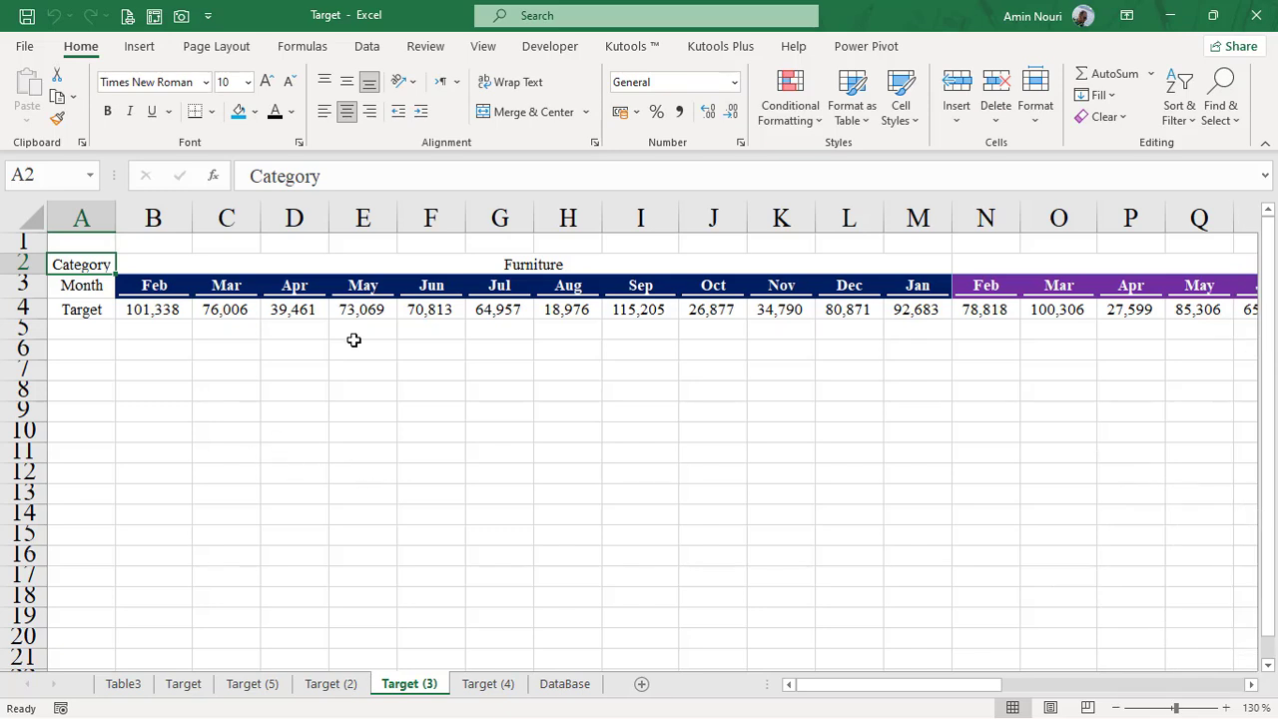
Step: Import the horizontally laid-out Target (3) sheet from the Target workbook and open it for transformation in Power Query
{"action": "left_click", "coordinate": [476, 278]}
{"action": "left_click", "coordinate": [480, 262]}
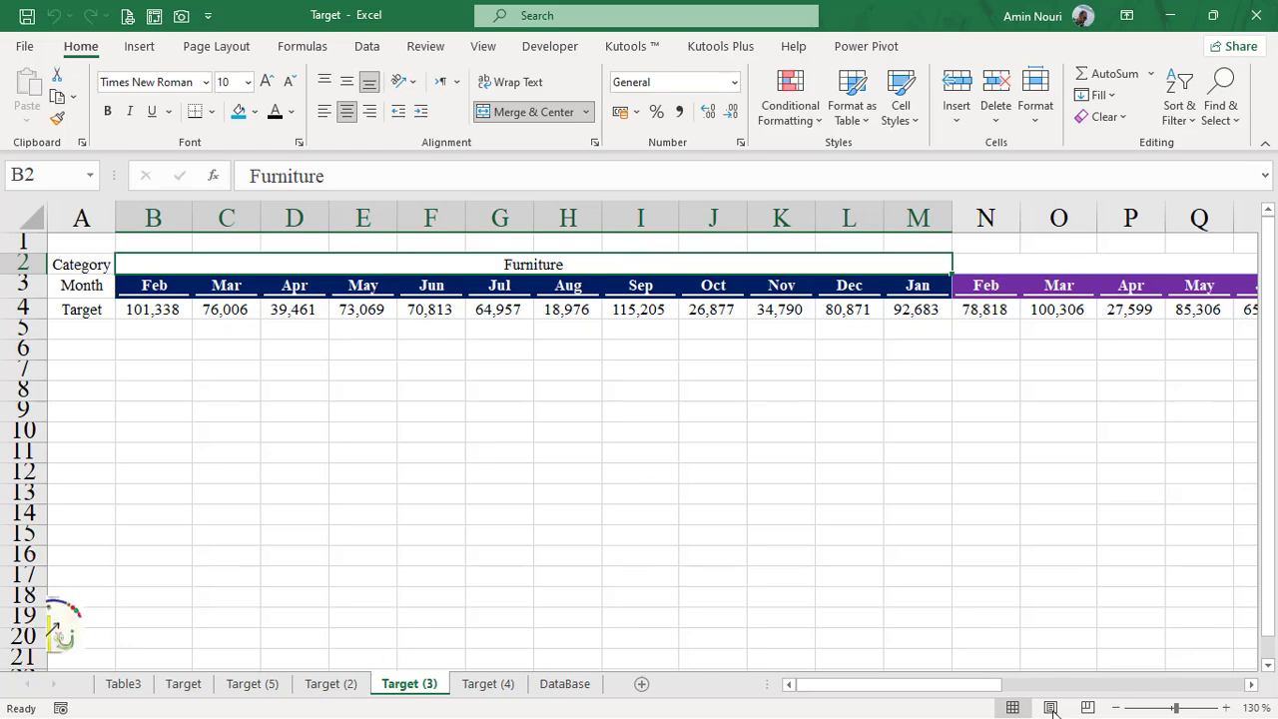
{"action": "mouse_move", "coordinate": [949, 684]}
{"action": "left_mouse_down"}
{"action": "mouse_move", "coordinate": [1201, 661]}
{"action": "mouse_move", "coordinate": [942, 667]}
{"action": "left_mouse_up"}
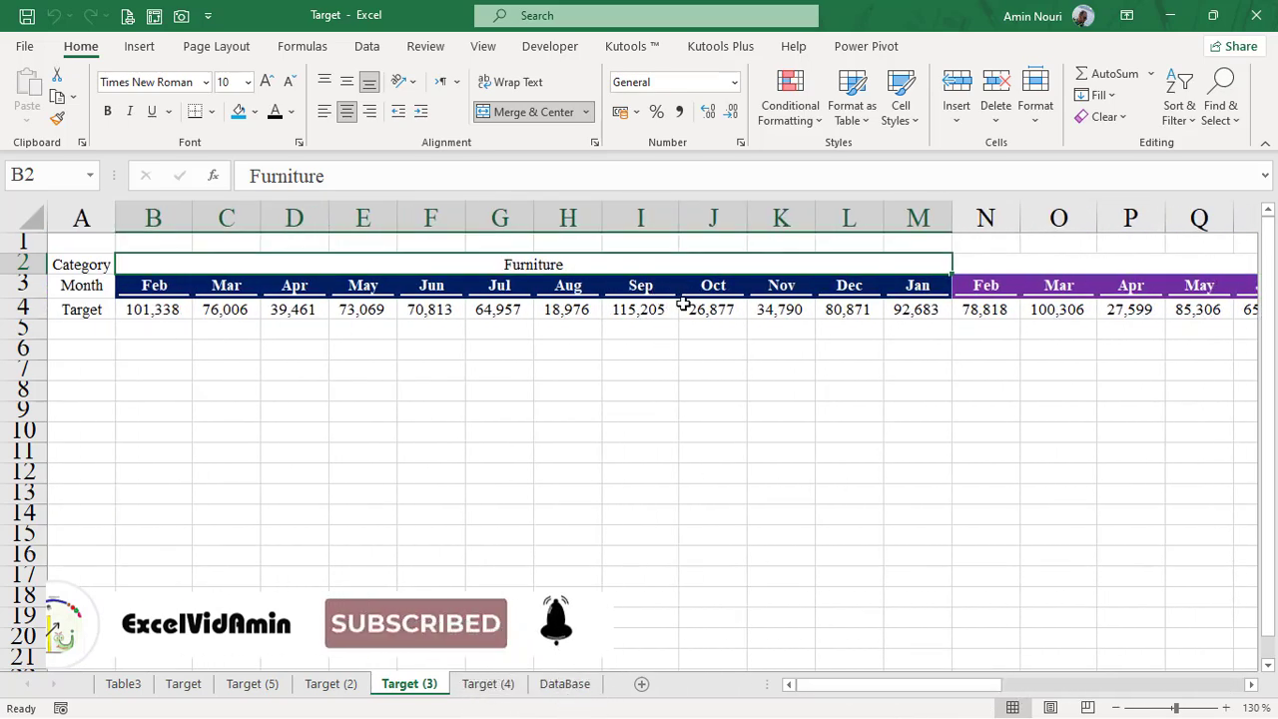
{"action": "left_click", "coordinate": [369, 47]}
{"action": "left_click", "coordinate": [26, 99]}
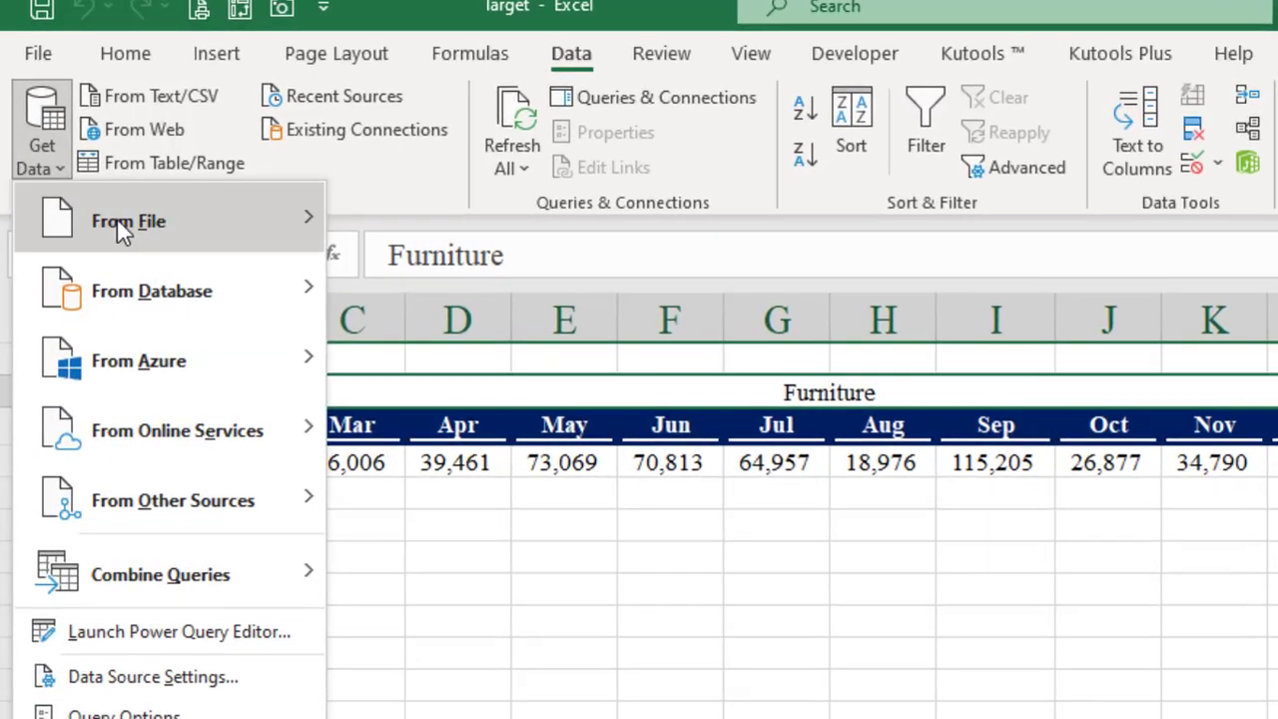
{"action": "mouse_move", "coordinate": [294, 221]}
{"action": "left_click", "coordinate": [417, 220]}
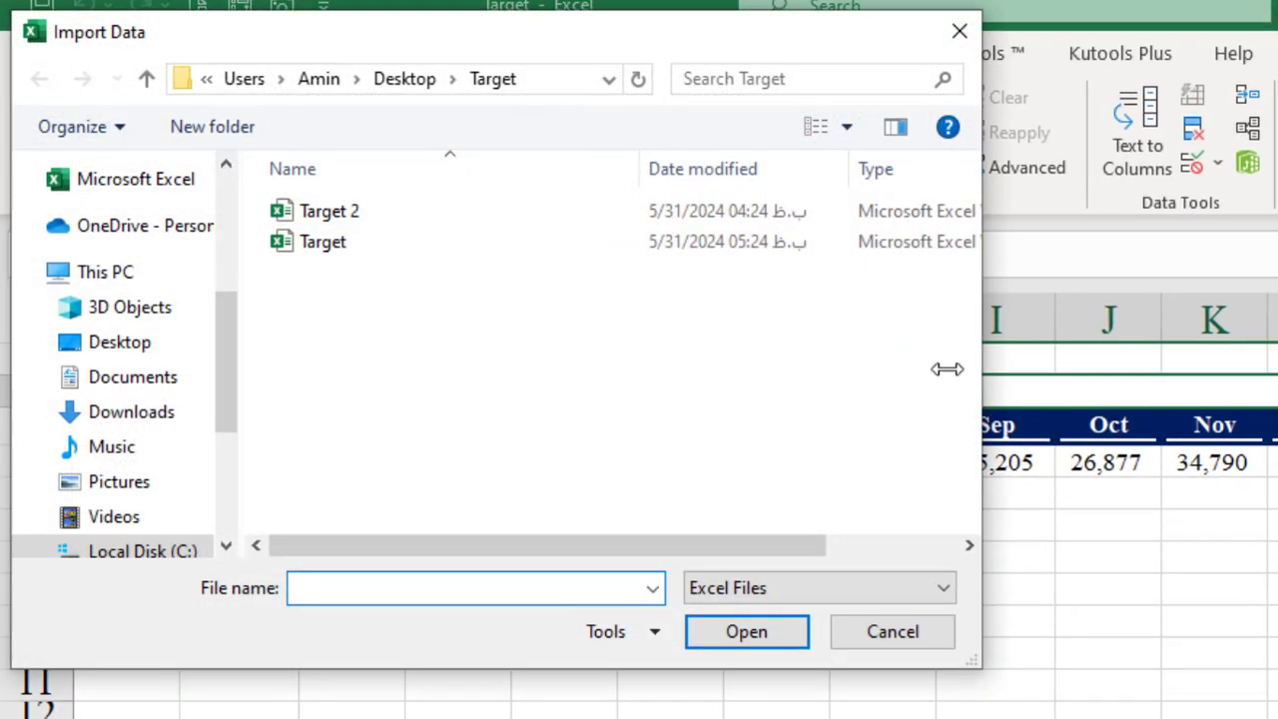
{"action": "double_click", "coordinate": [347, 247]}
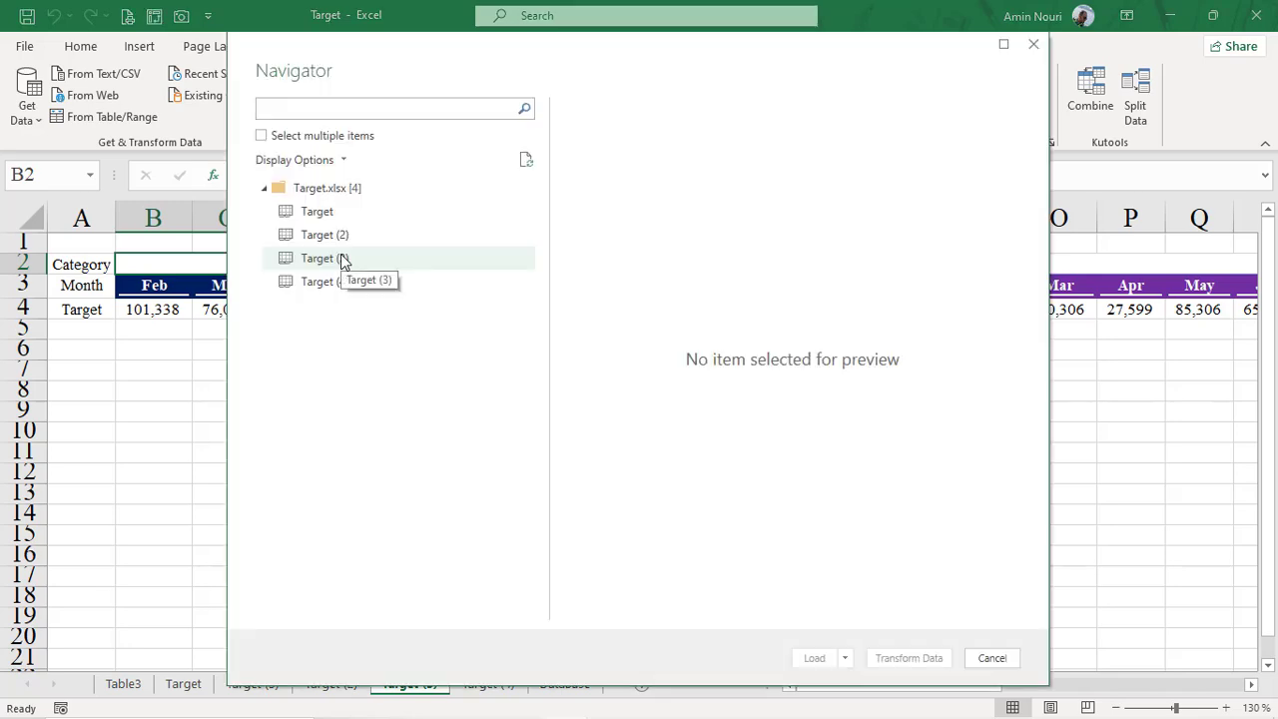
{"action": "left_click", "coordinate": [435, 318]}
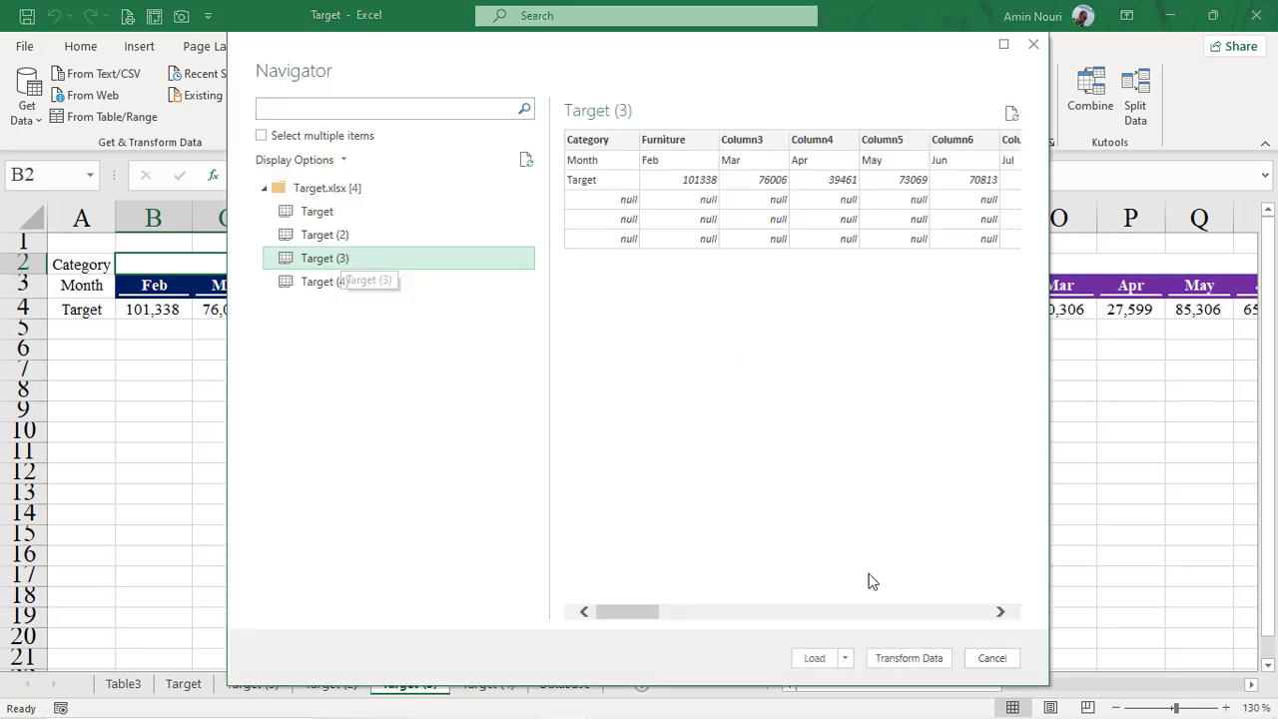
{"action": "left_click", "coordinate": [904, 657]}
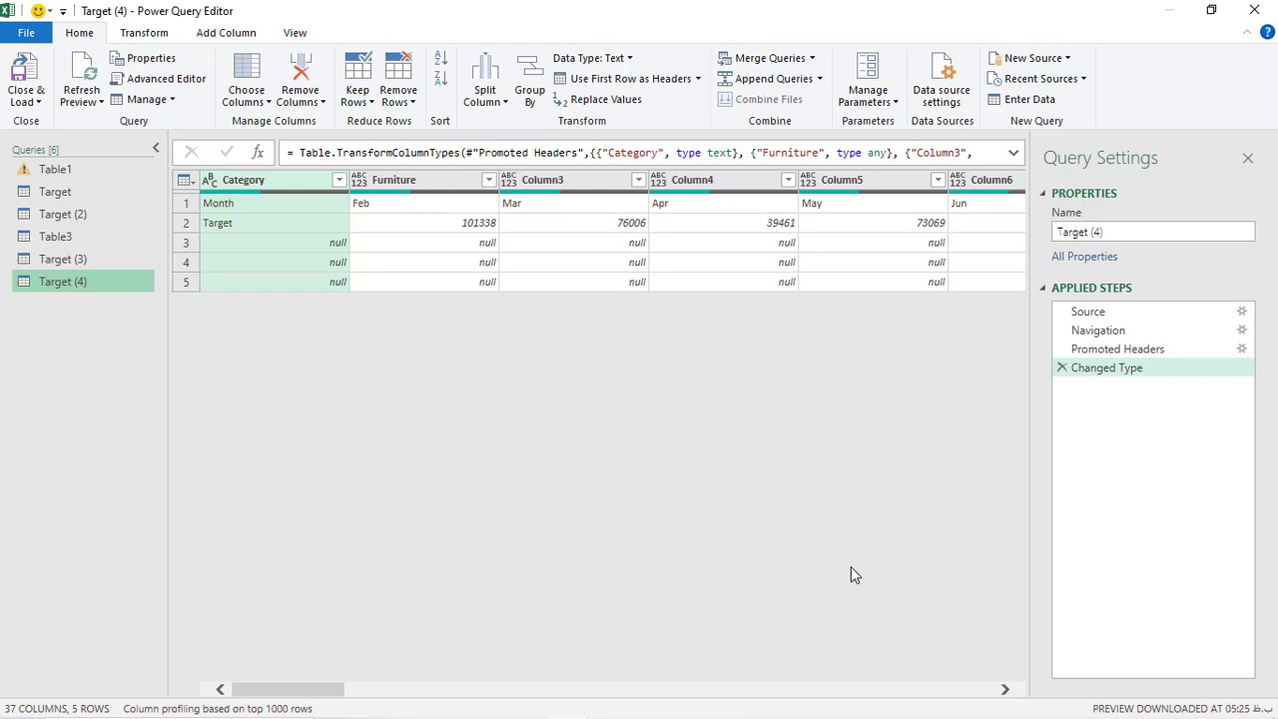
Step: Demote the headers of the Target (4) query to its first row and transpose the table
{"action": "left_click", "coordinate": [419, 203]}
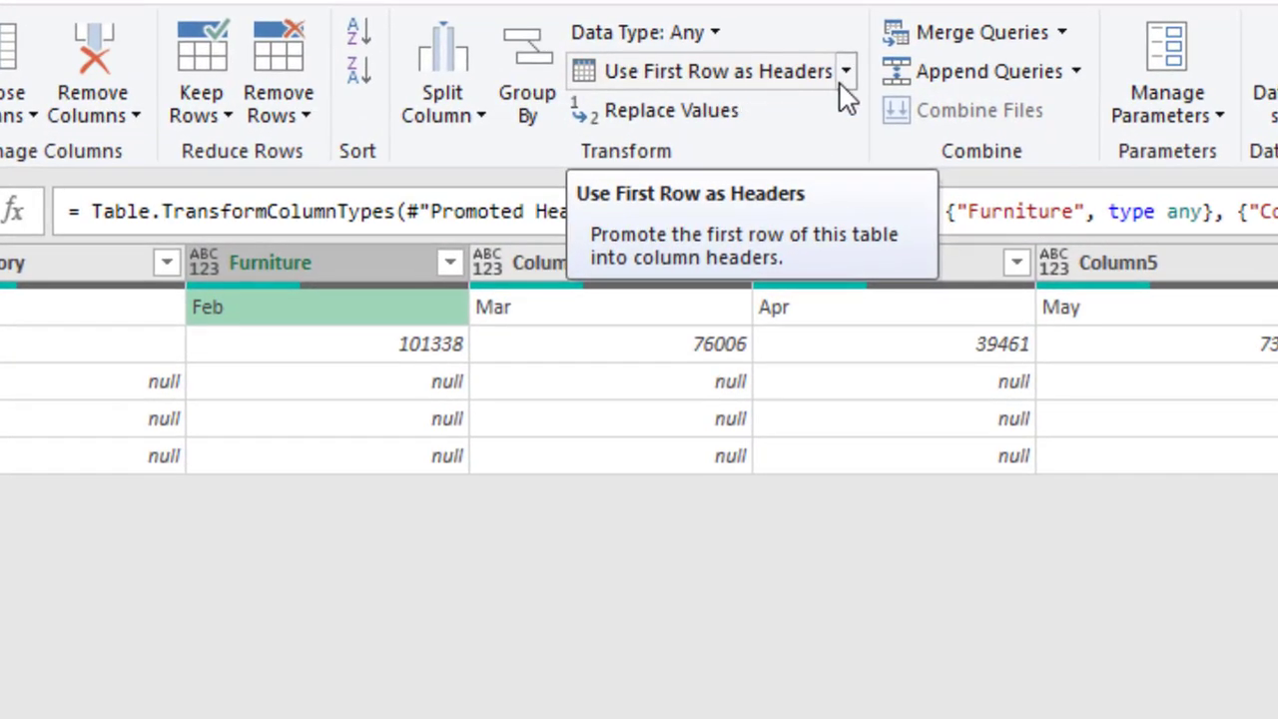
{"action": "left_click", "coordinate": [844, 78]}
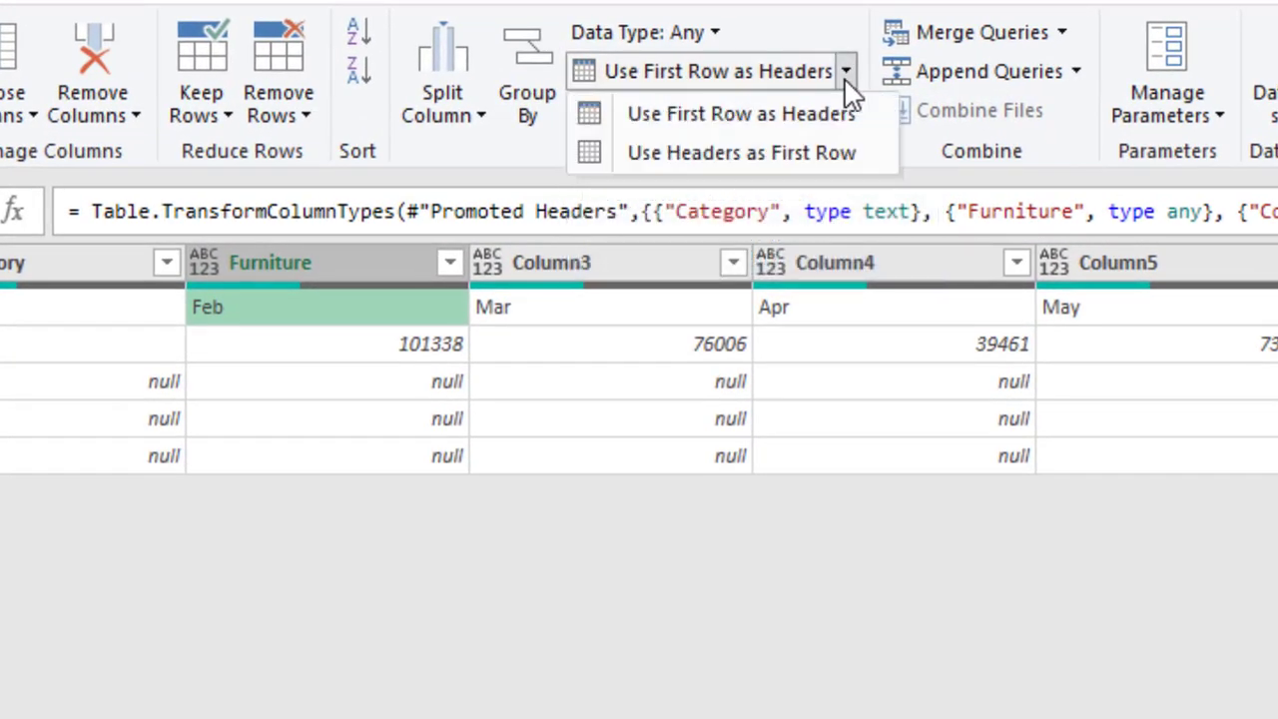
{"action": "left_click", "coordinate": [726, 160]}
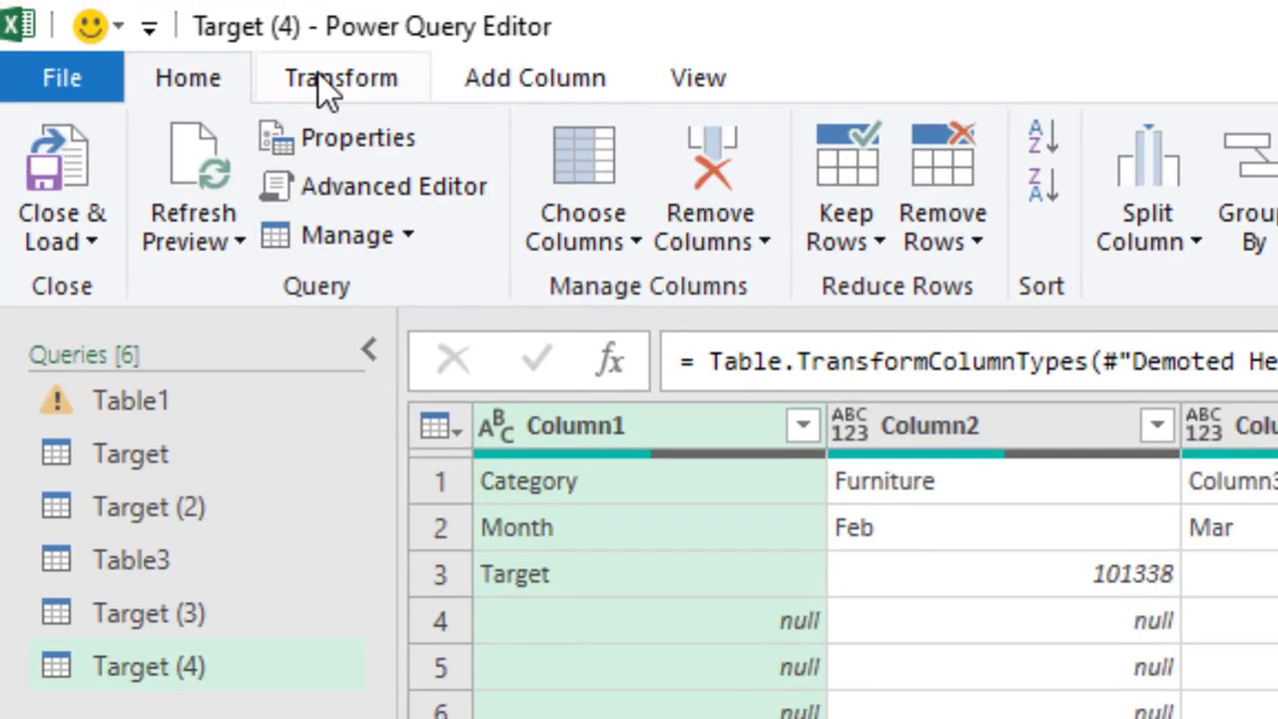
{"action": "left_click", "coordinate": [167, 48]}
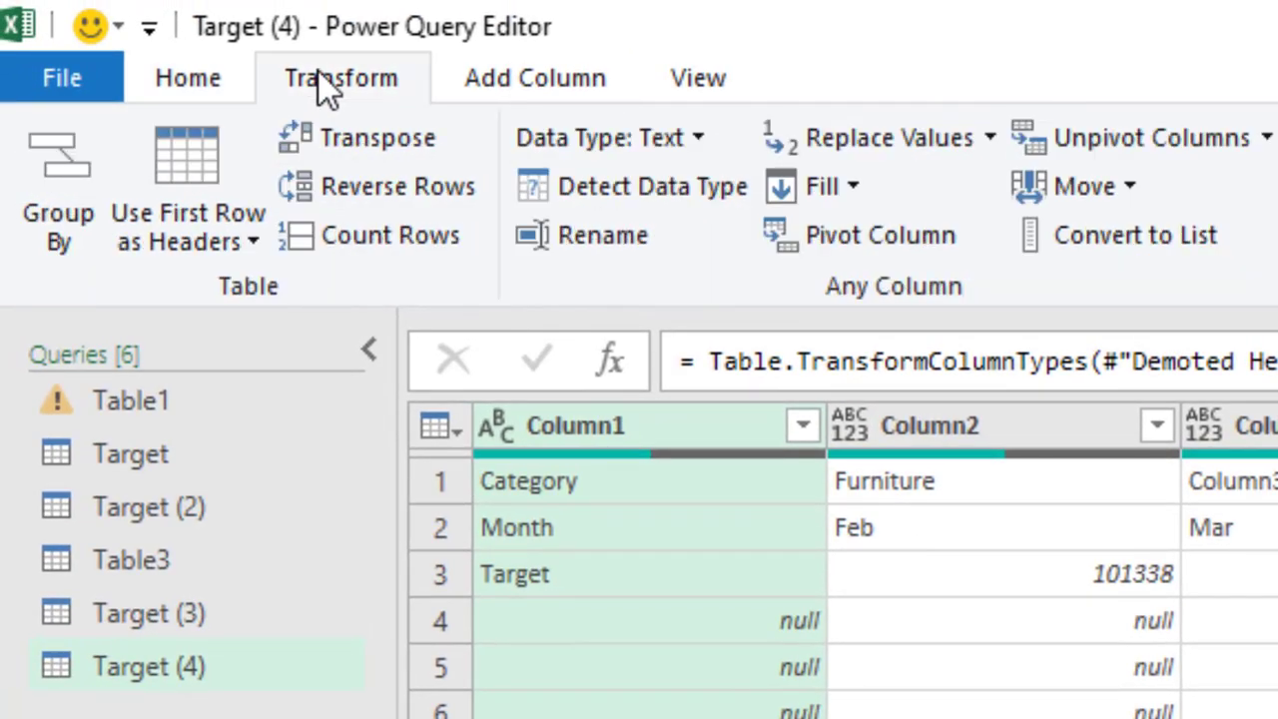
{"action": "left_click", "coordinate": [318, 145]}
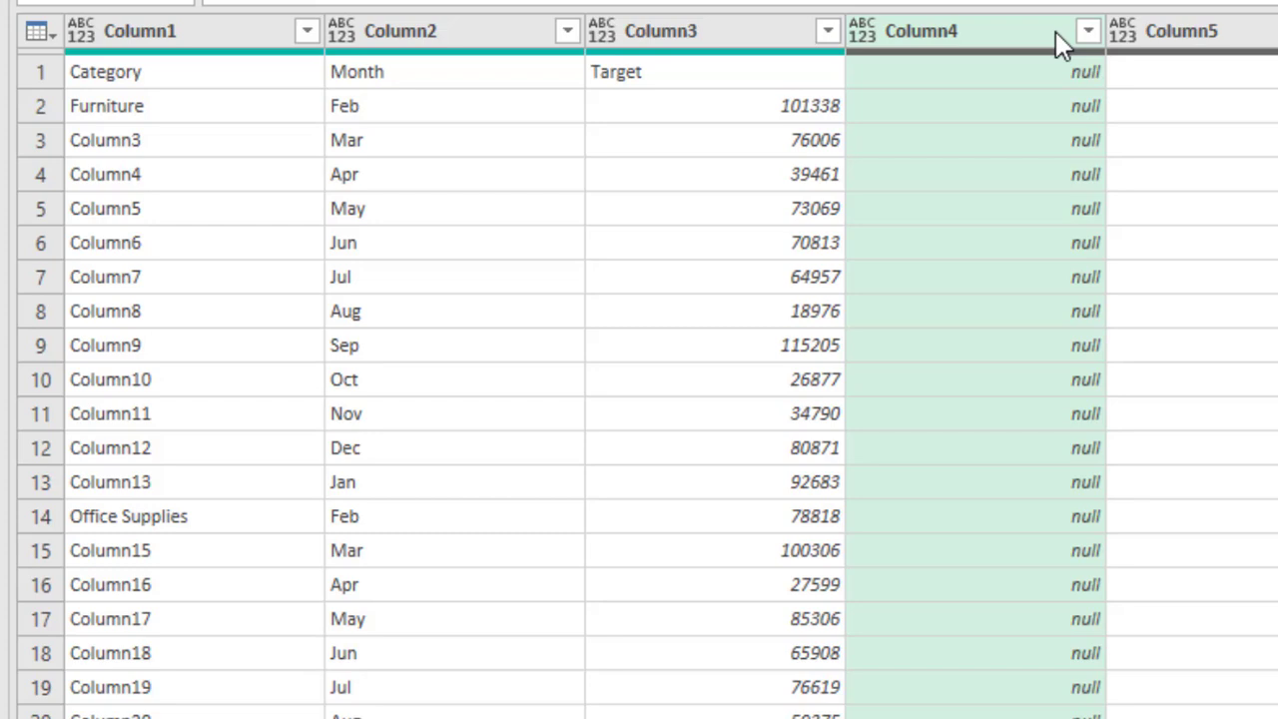
Step: Remove the empty columns Column4 to Column6 from the transposed table
{"action": "right_click", "coordinate": [1238, 203]}
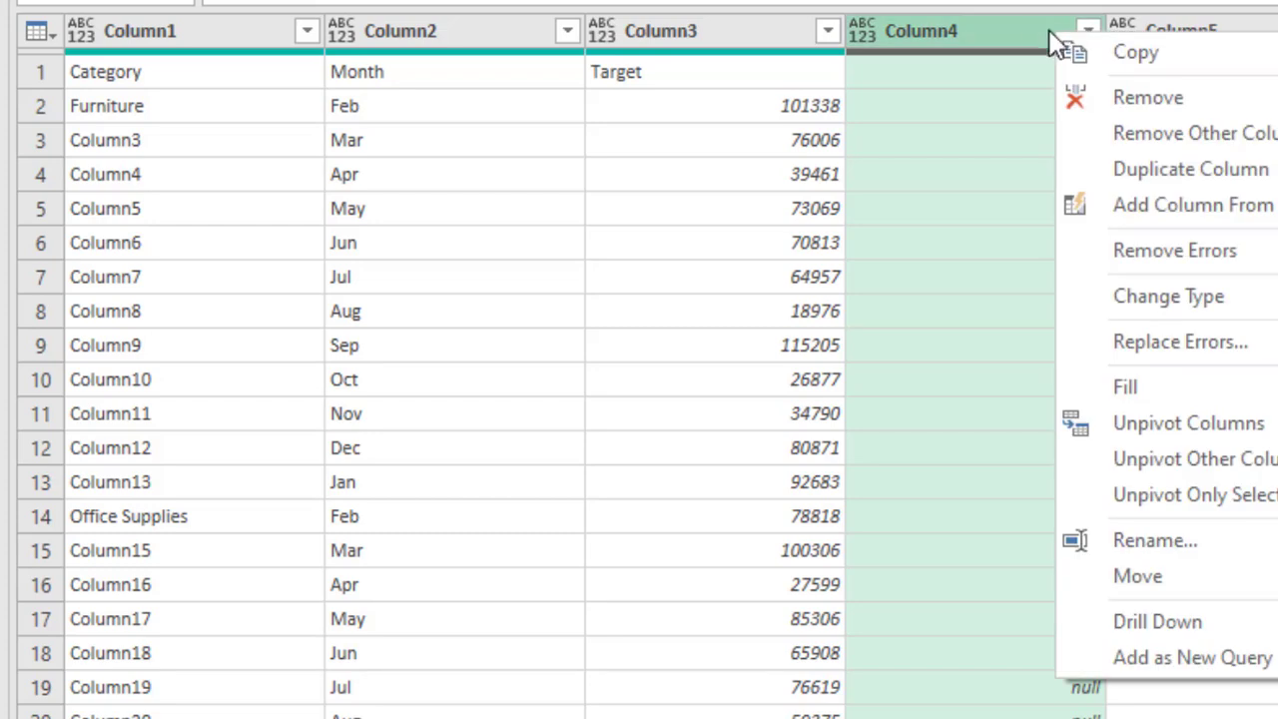
{"action": "left_click", "coordinate": [1234, 203]}
{"action": "left_click", "coordinate": [1202, 31], "text": "shift"}
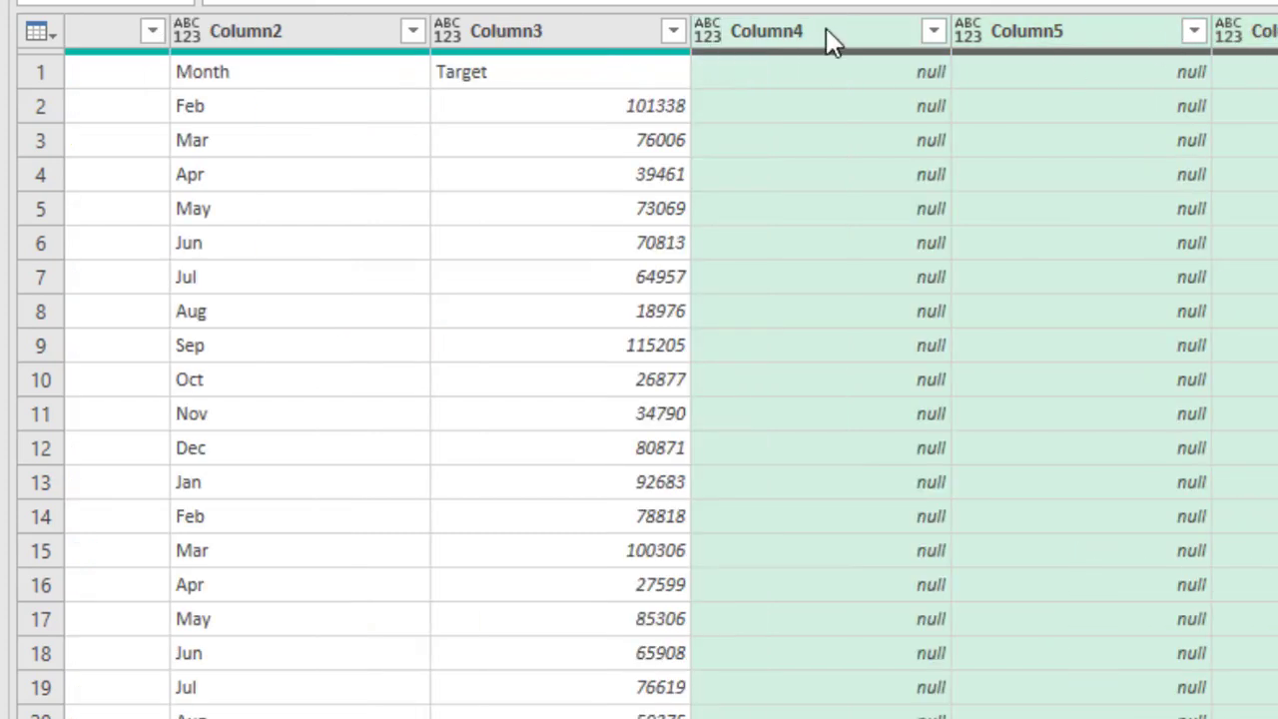
{"action": "right_click", "coordinate": [828, 36]}
{"action": "left_click", "coordinate": [993, 93]}
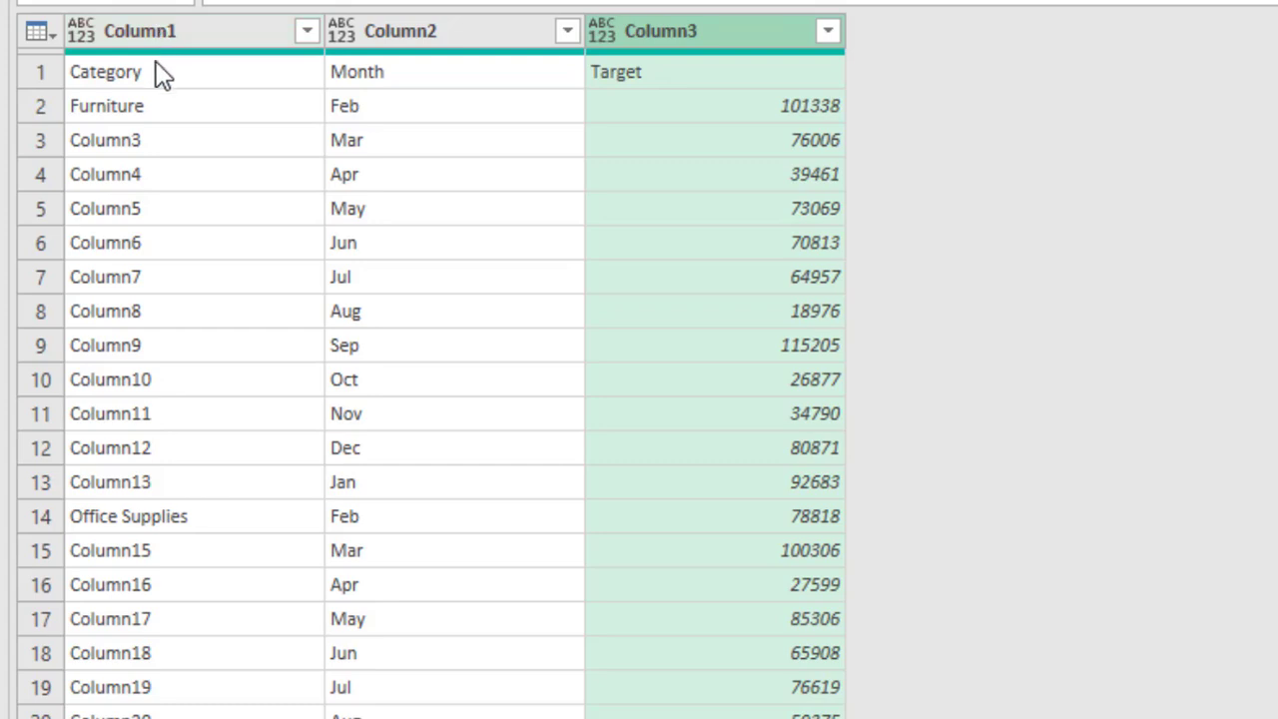
Step: Apply Fill Down to Column1 of the transposed Target (4) query
{"action": "left_click", "coordinate": [136, 112]}
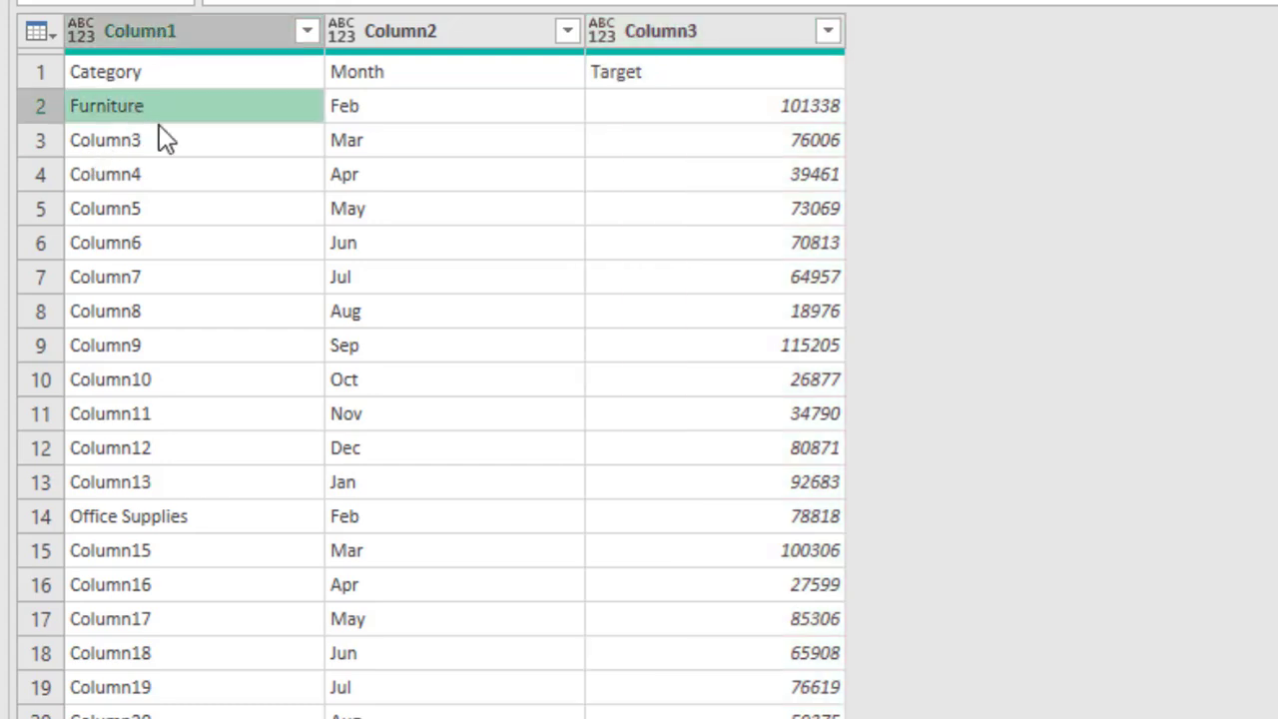
{"action": "left_click", "coordinate": [155, 147]}
{"action": "left_click", "coordinate": [143, 172]}
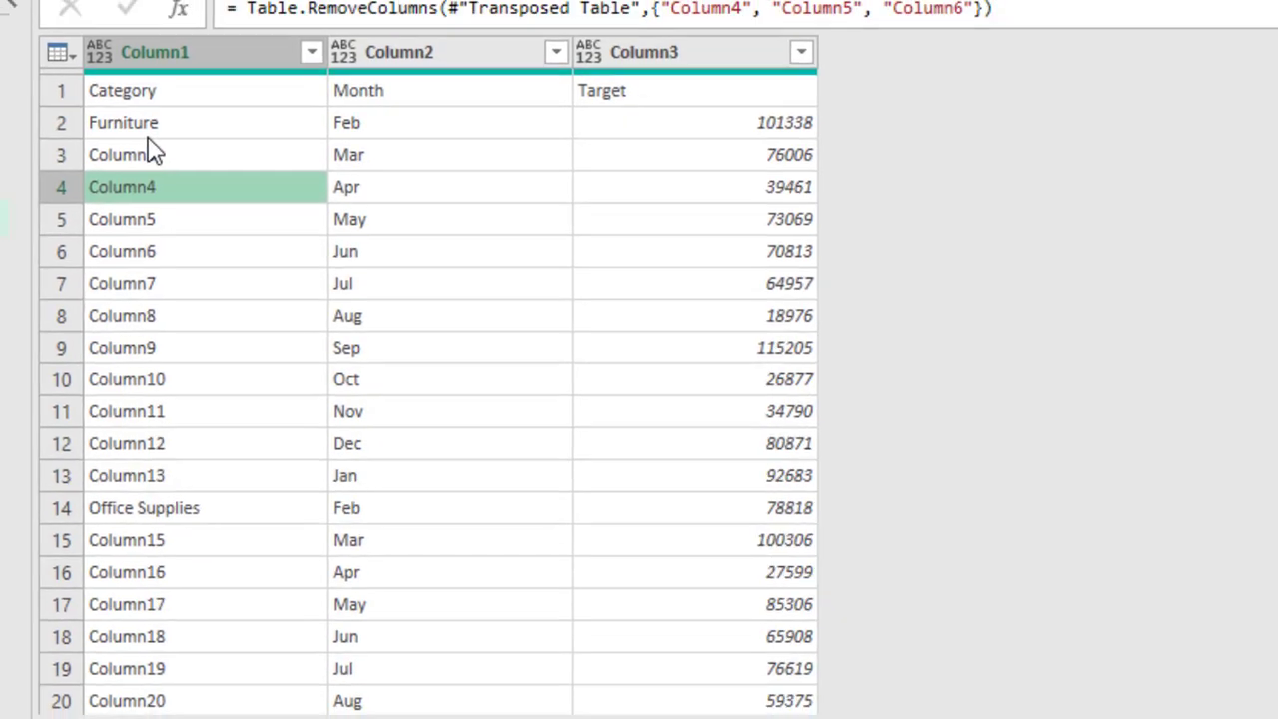
{"action": "left_click", "coordinate": [149, 154]}
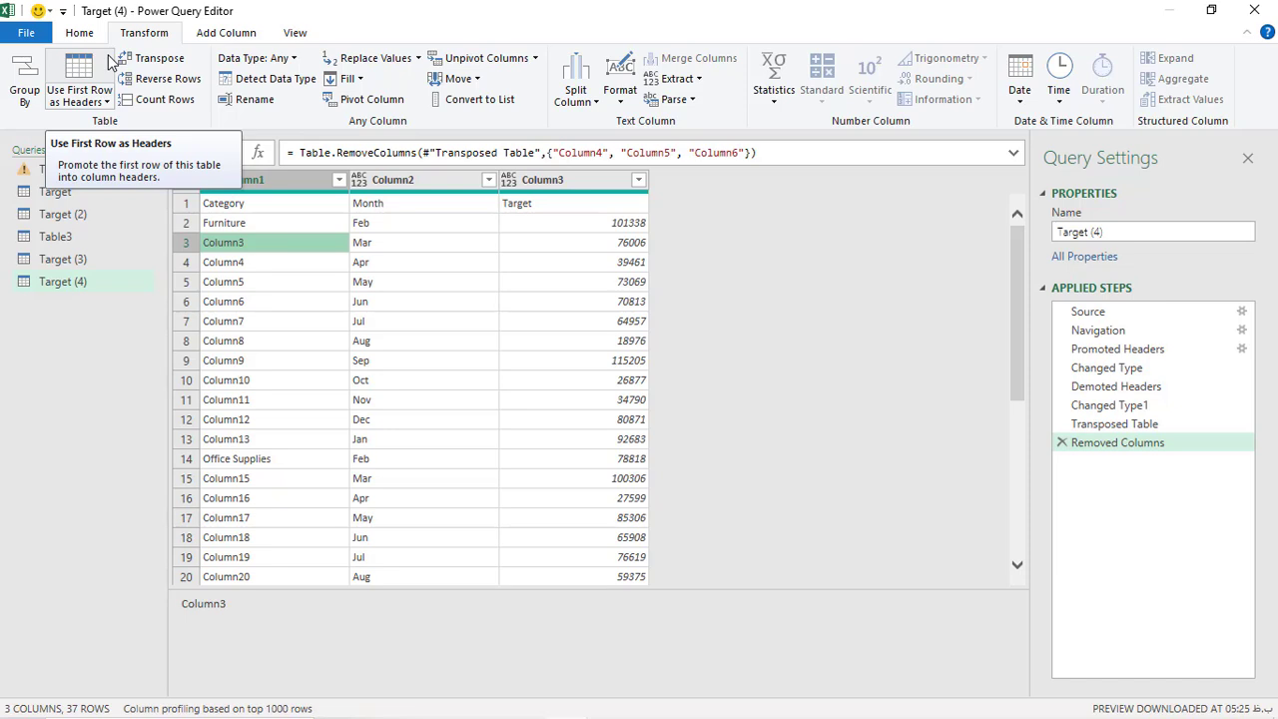
{"action": "left_click", "coordinate": [346, 78]}
{"action": "left_click", "coordinate": [366, 101]}
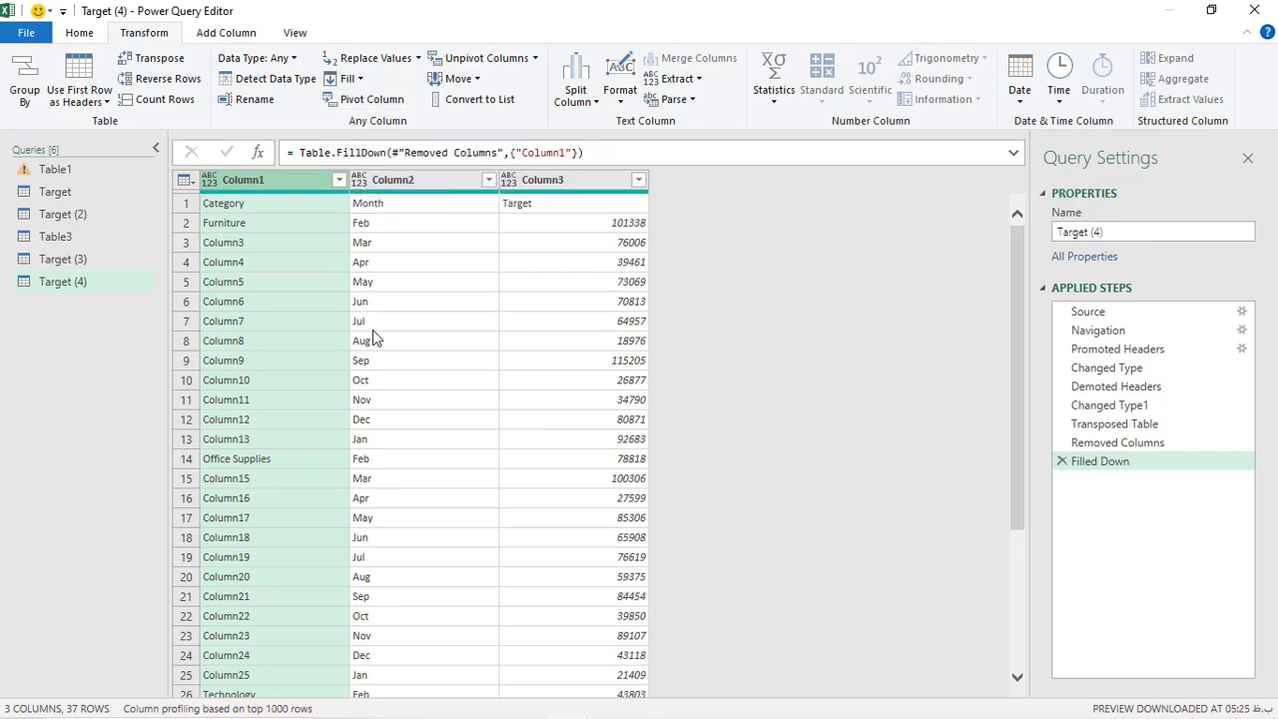
Step: Start a conditional column in the Target (4) query that outputs null if Column1 contains "Column"
{"action": "left_click", "coordinate": [232, 246]}
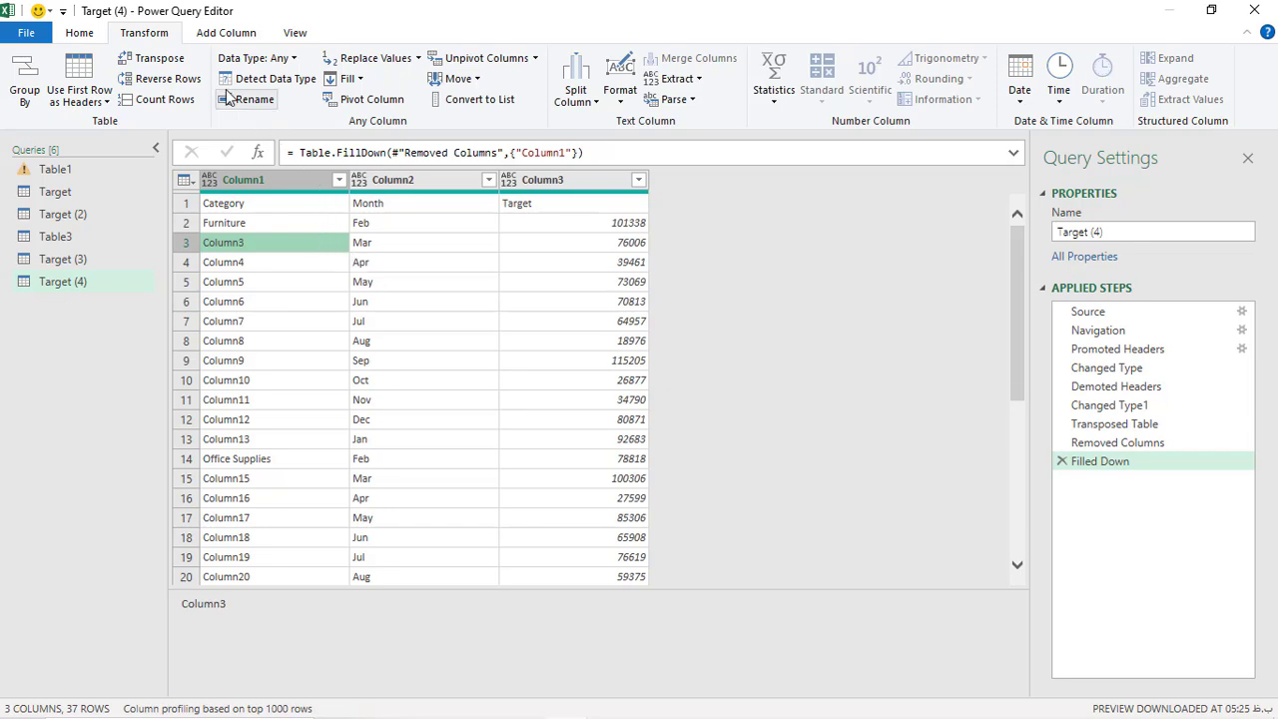
{"action": "left_click", "coordinate": [224, 34]}
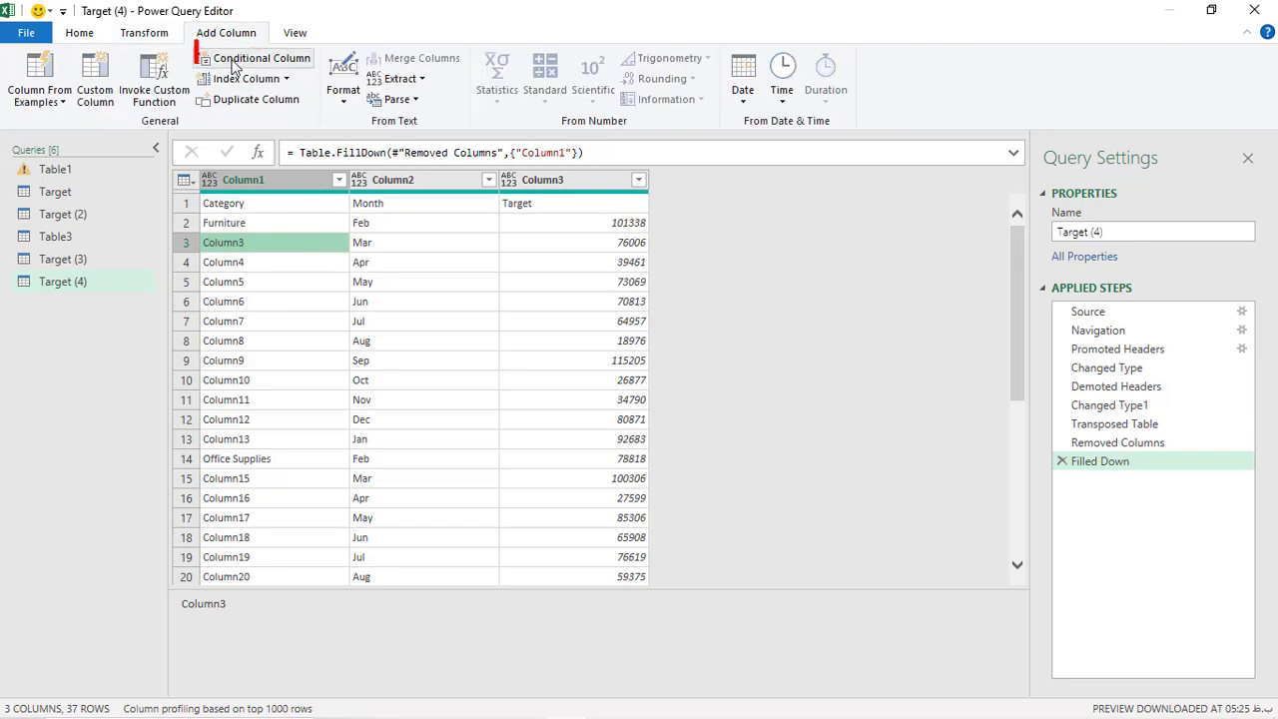
{"action": "left_click", "coordinate": [250, 58]}
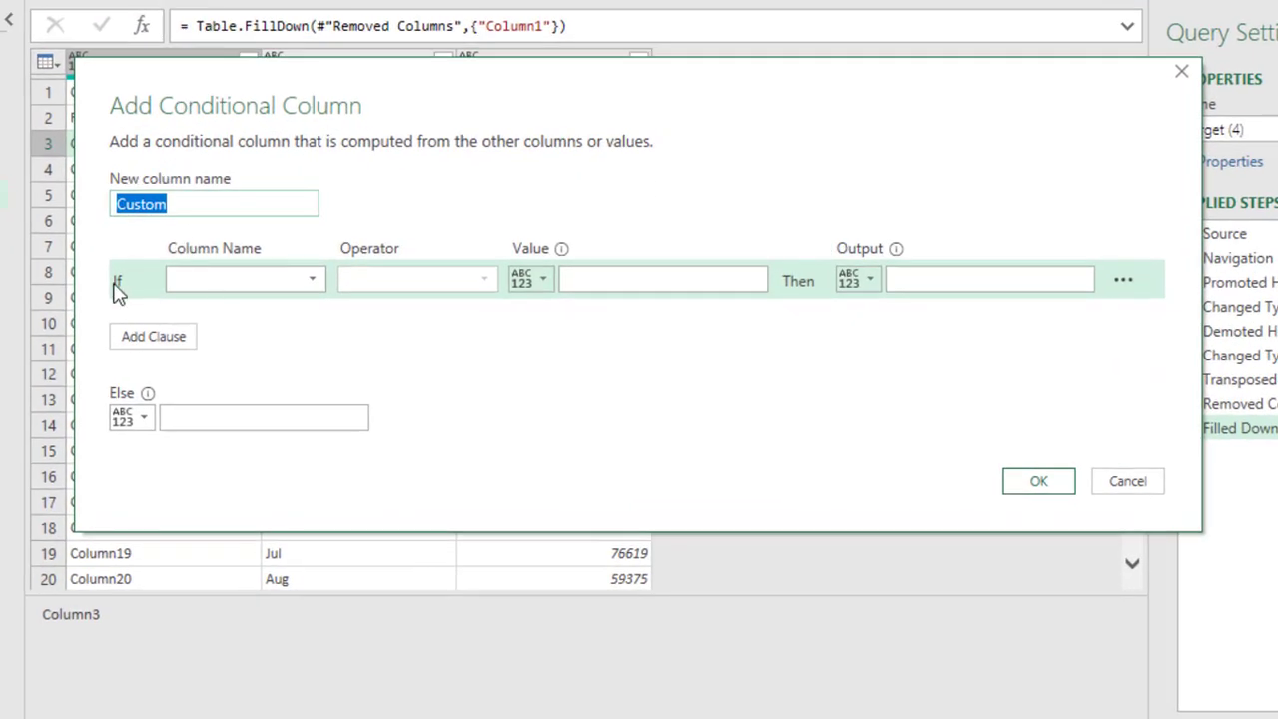
{"action": "left_click", "coordinate": [206, 286]}
{"action": "left_click_drag", "start_coordinate": [591, 104], "coordinate": [529, 178]}
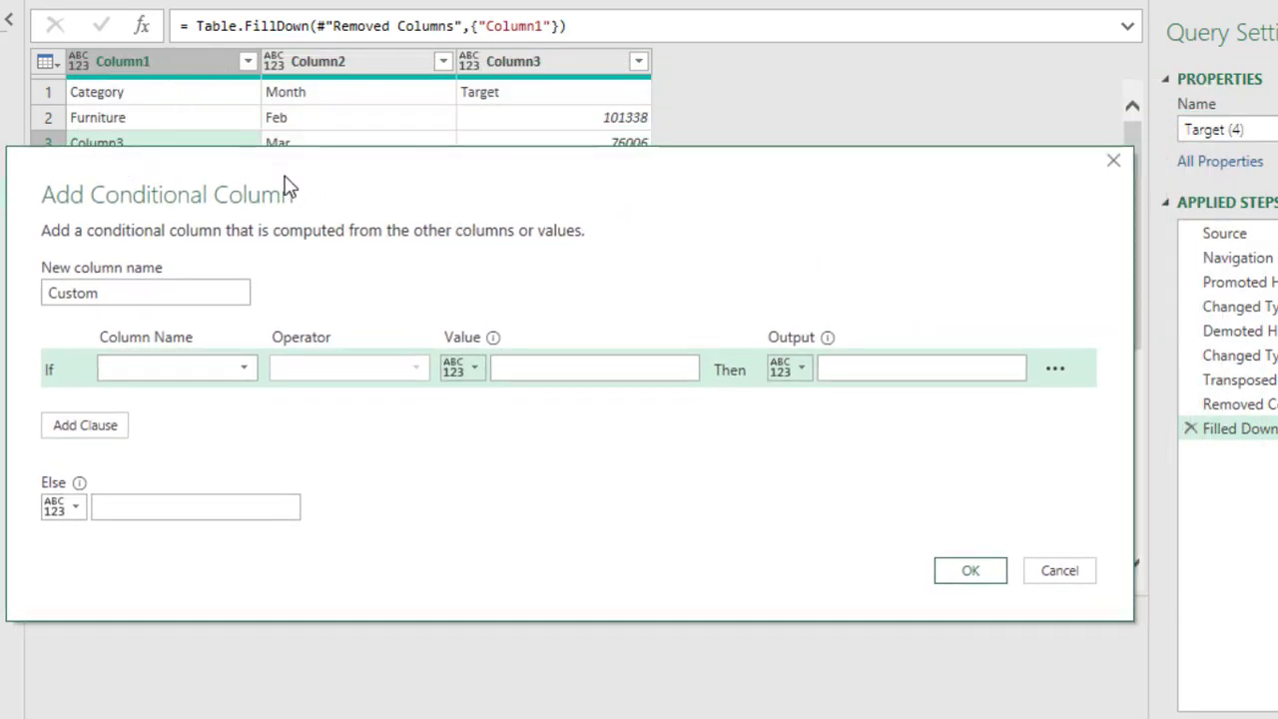
{"action": "left_click_drag", "start_coordinate": [328, 186], "coordinate": [322, 232]}
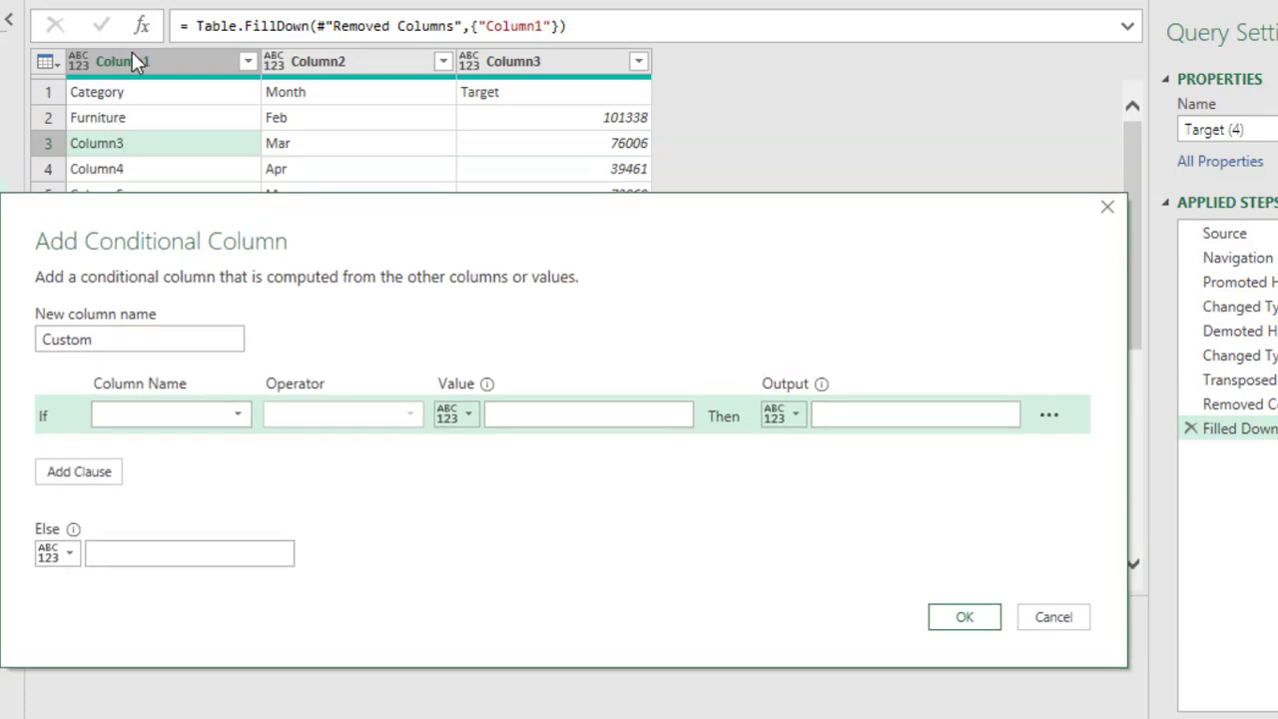
{"action": "left_click", "coordinate": [205, 415]}
{"action": "left_click", "coordinate": [172, 442]}
{"action": "left_click", "coordinate": [332, 419]}
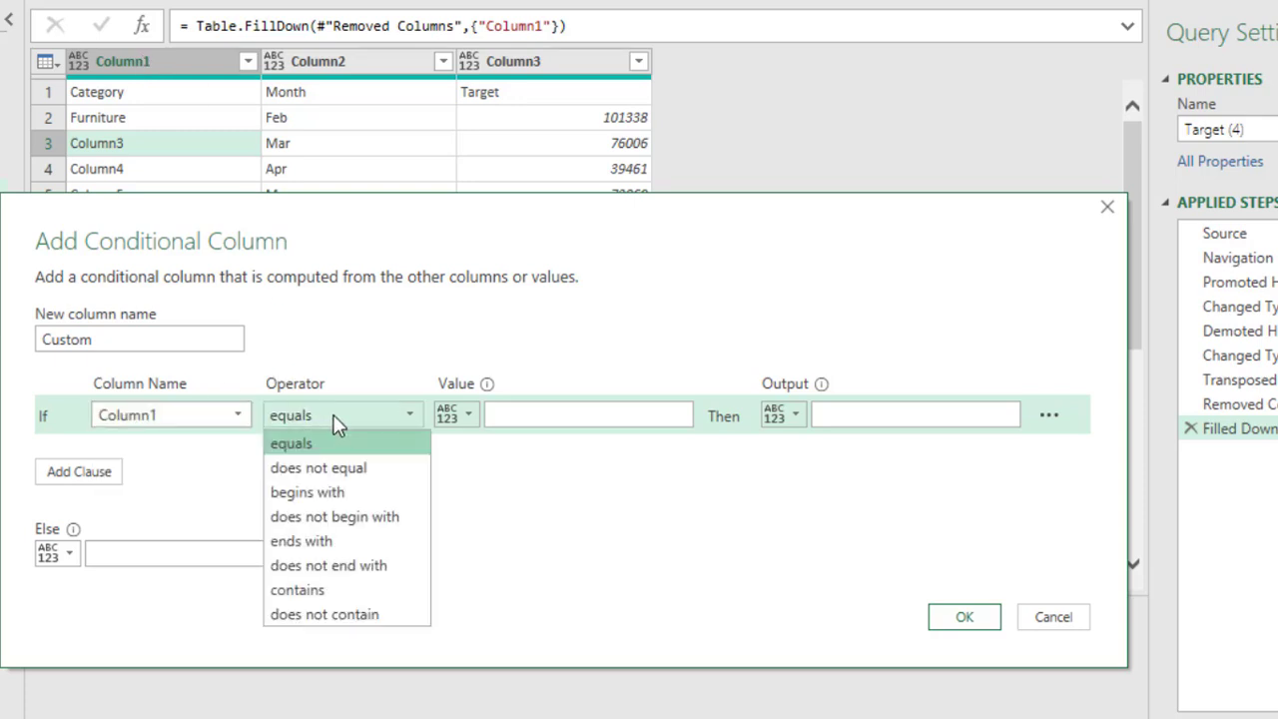
{"action": "left_click", "coordinate": [636, 466]}
{"action": "left_click", "coordinate": [613, 417]}
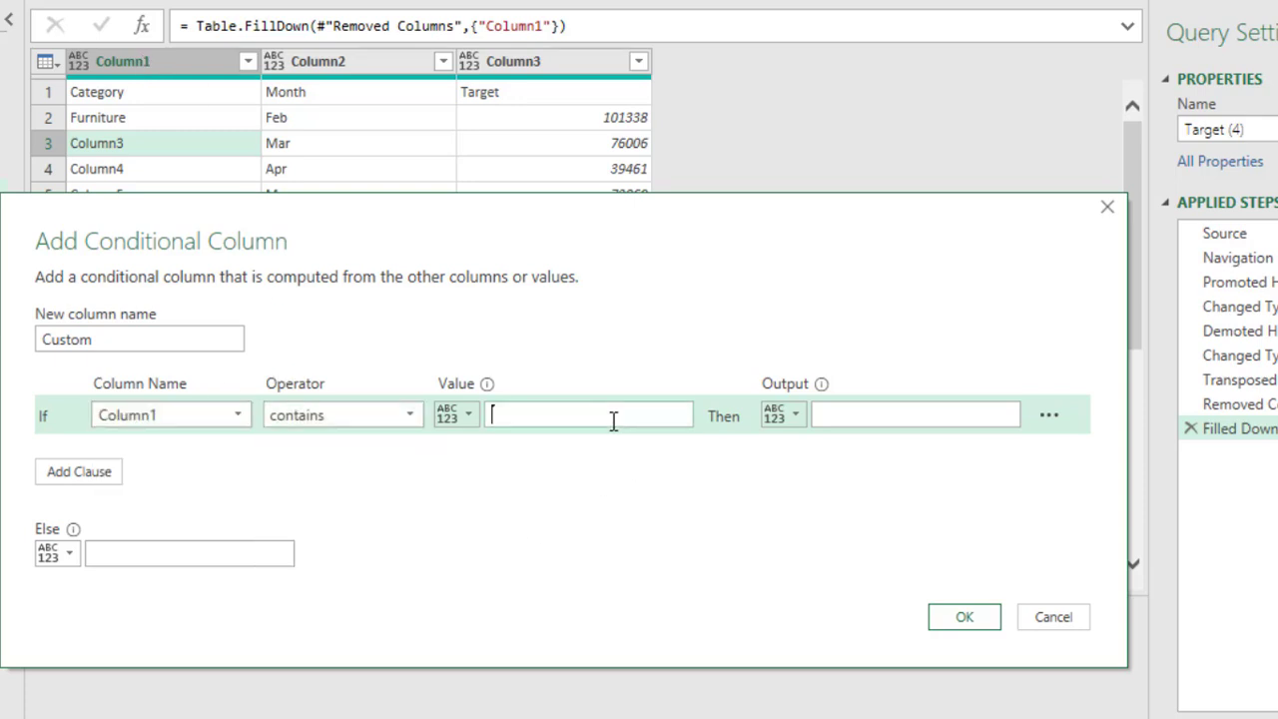
{"action": "type", "text": "Column"}
{"action": "type", "text": "ll"}
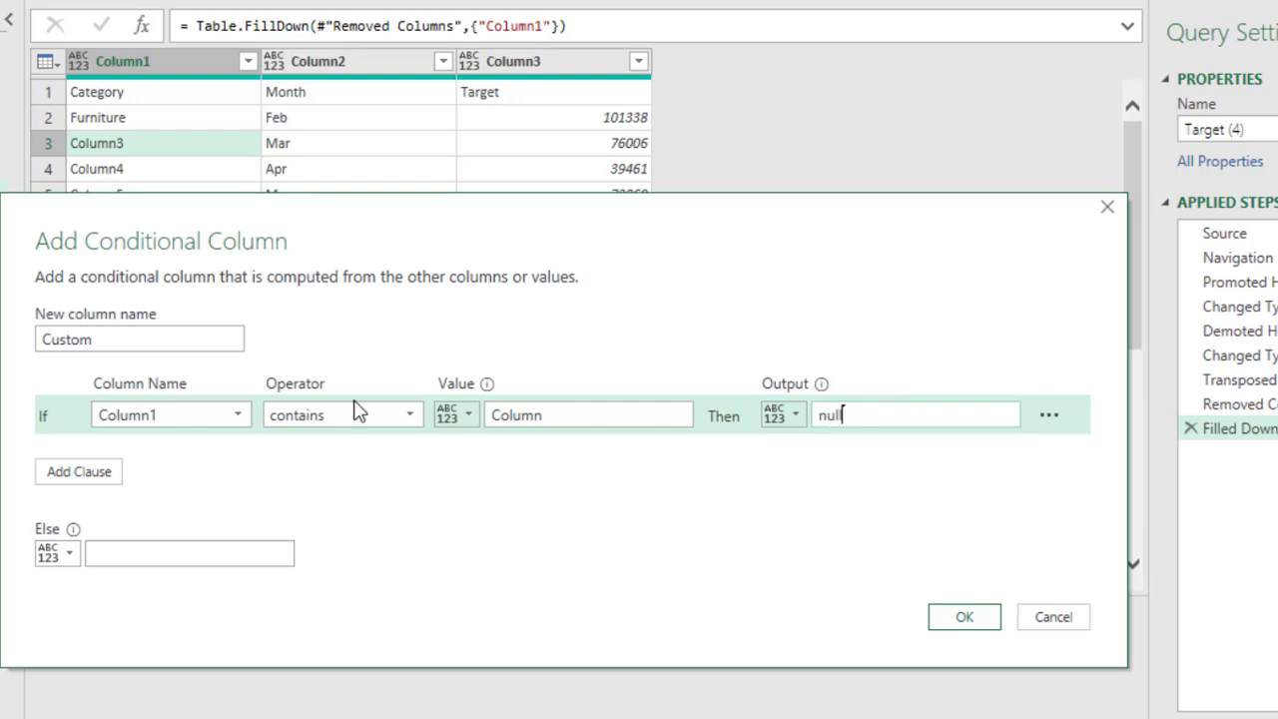
Step: Set the conditional column's Else result to the values of Column1 and create the column
{"action": "left_click", "coordinate": [68, 560]}
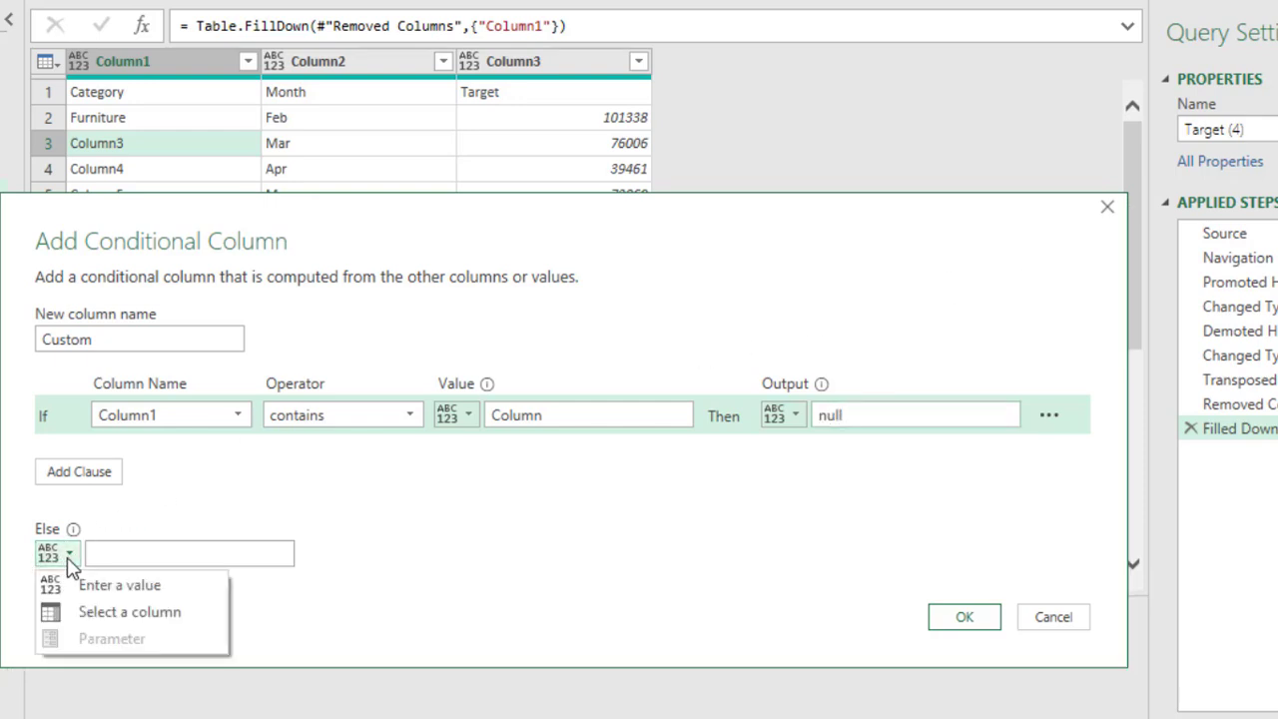
{"action": "left_click", "coordinate": [130, 612]}
{"action": "left_click", "coordinate": [280, 555]}
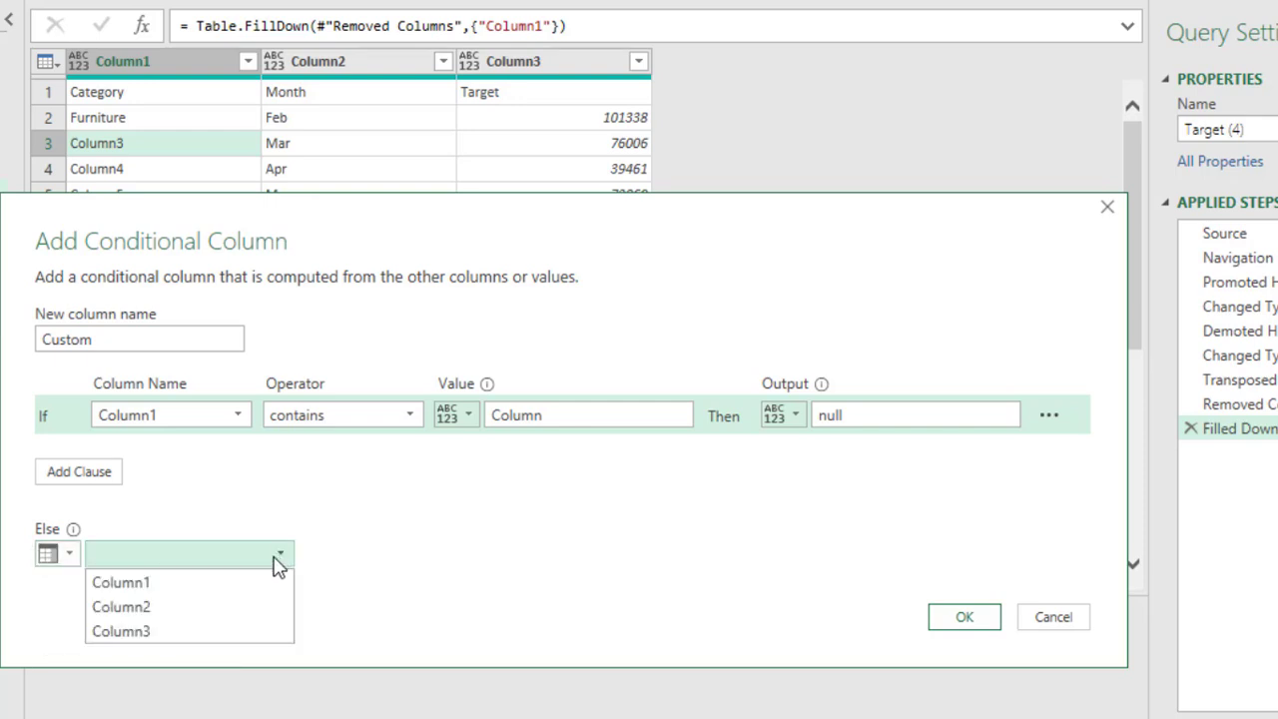
{"action": "left_click", "coordinate": [147, 589]}
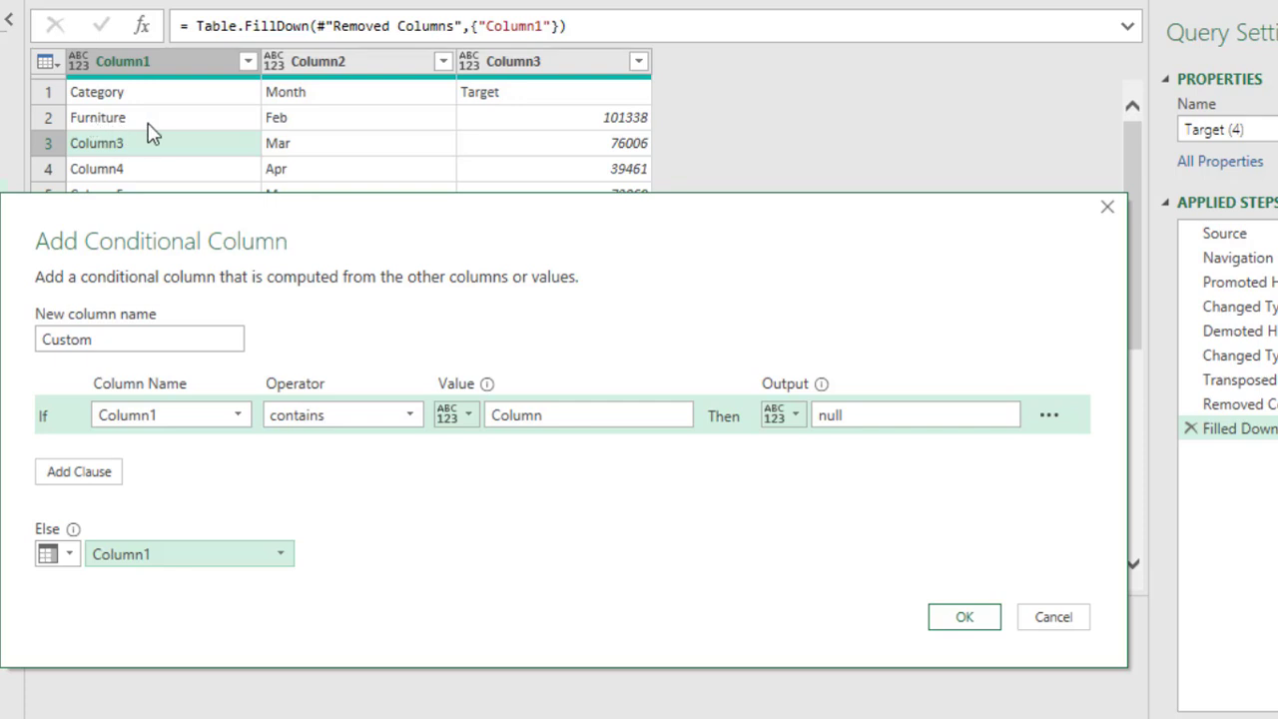
{"action": "left_click_drag", "start_coordinate": [347, 221], "coordinate": [611, 112]}
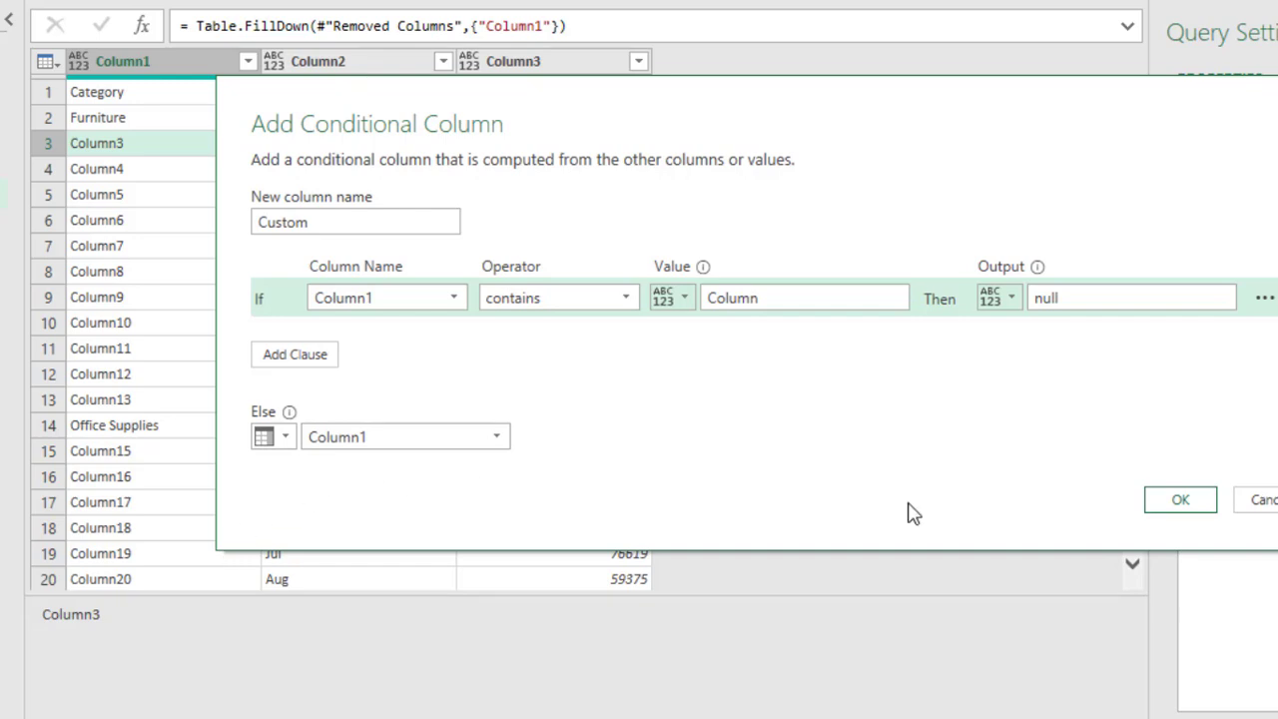
{"action": "left_click", "coordinate": [1179, 501]}
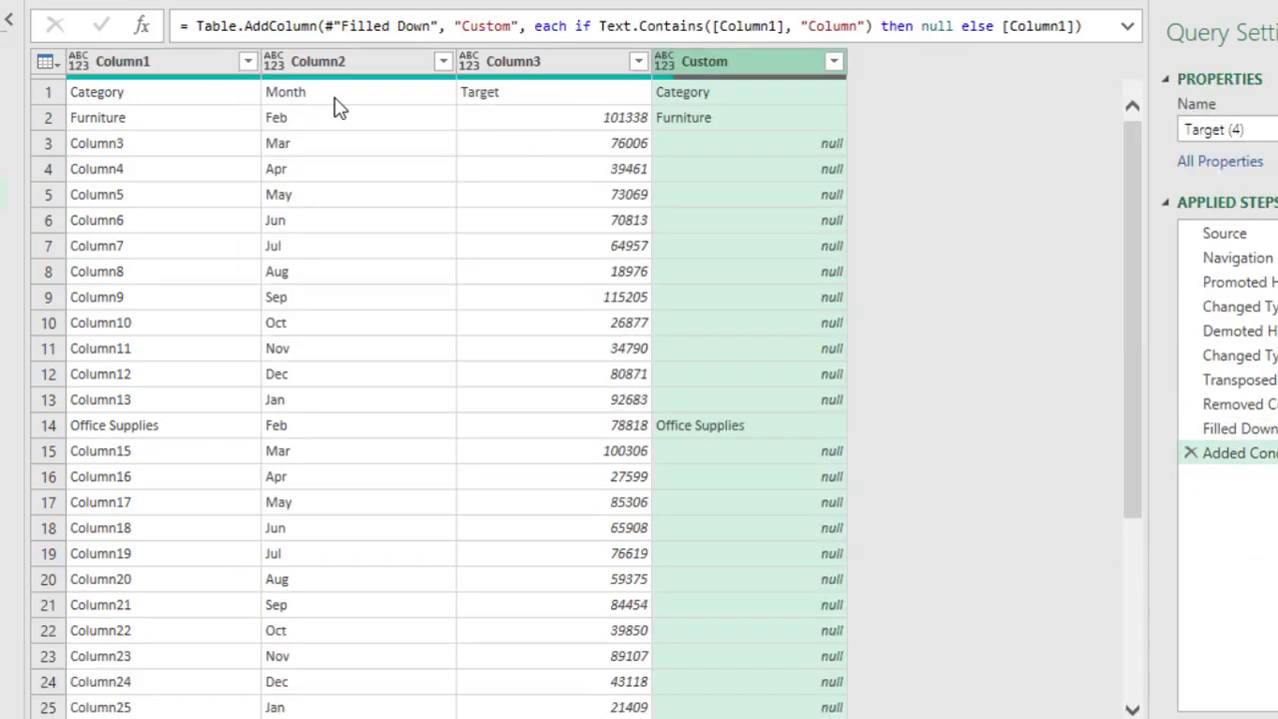
Step: Remove Column1 from the Target (4) query
{"action": "left_click", "coordinate": [139, 70]}
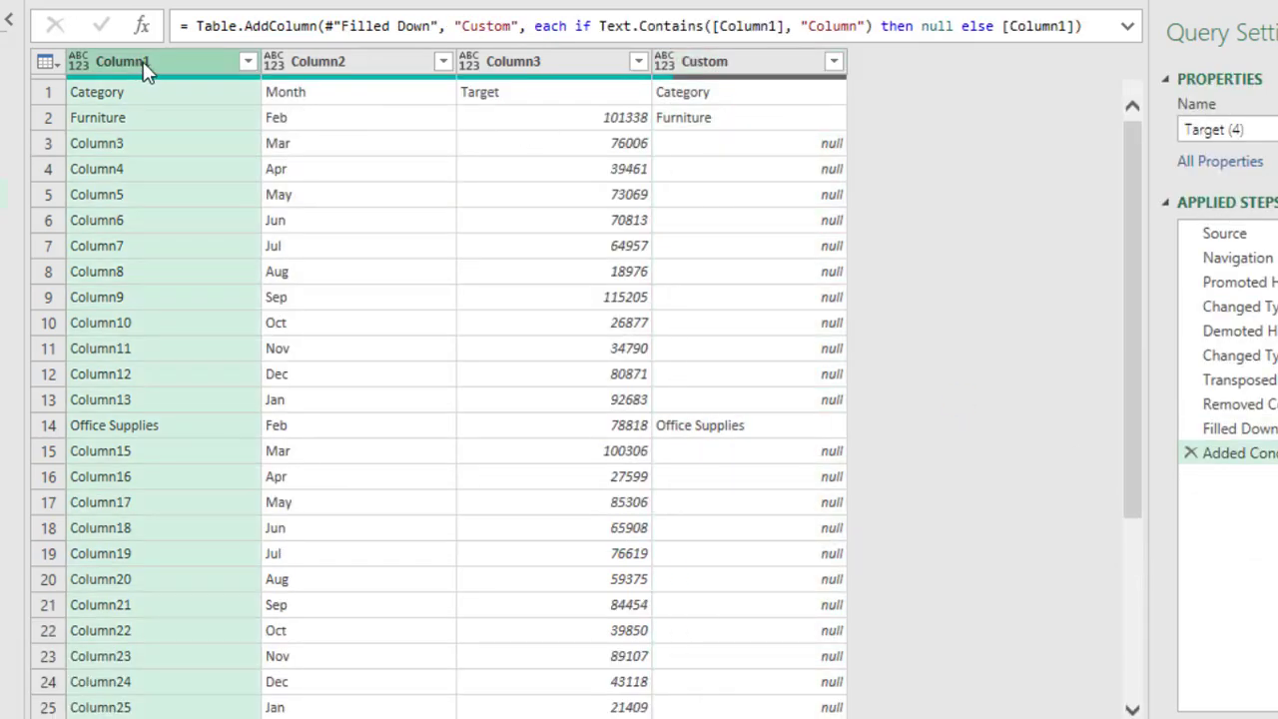
{"action": "right_click", "coordinate": [144, 61]}
{"action": "left_click", "coordinate": [221, 100]}
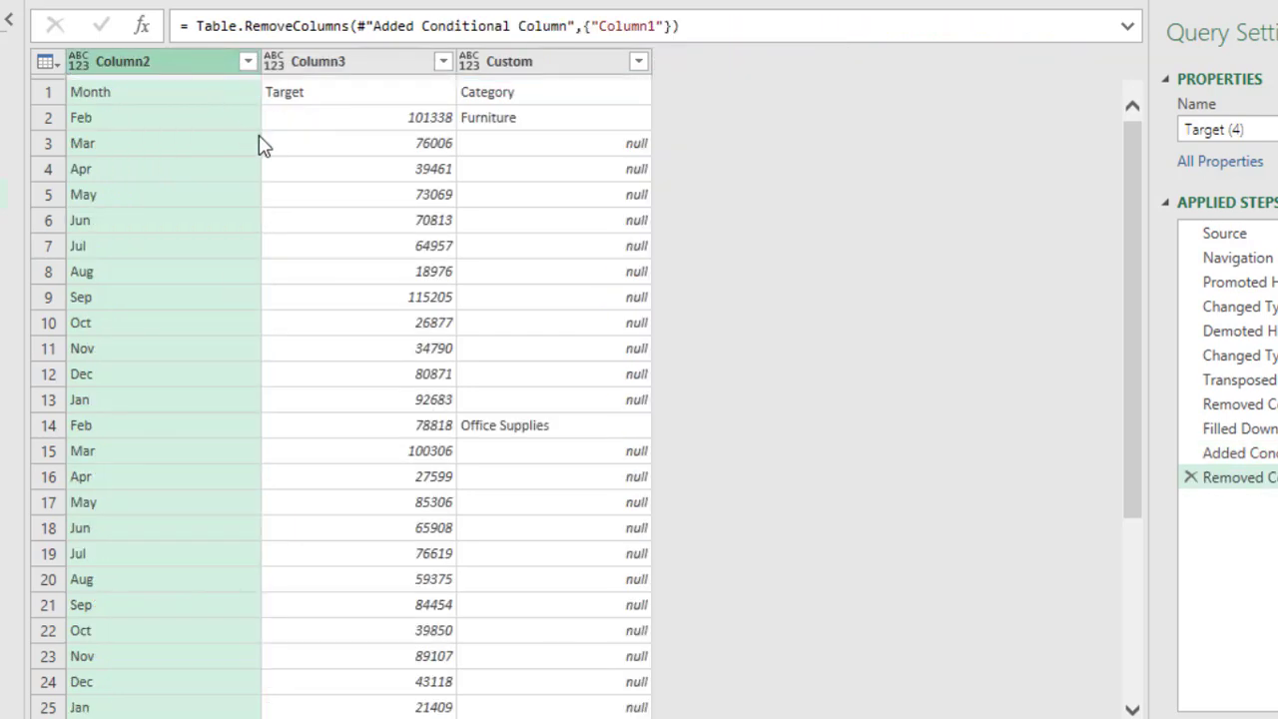
Step: Apply Fill Down to the Custom column so each category name repeats over its empty rows
{"action": "left_click", "coordinate": [506, 77]}
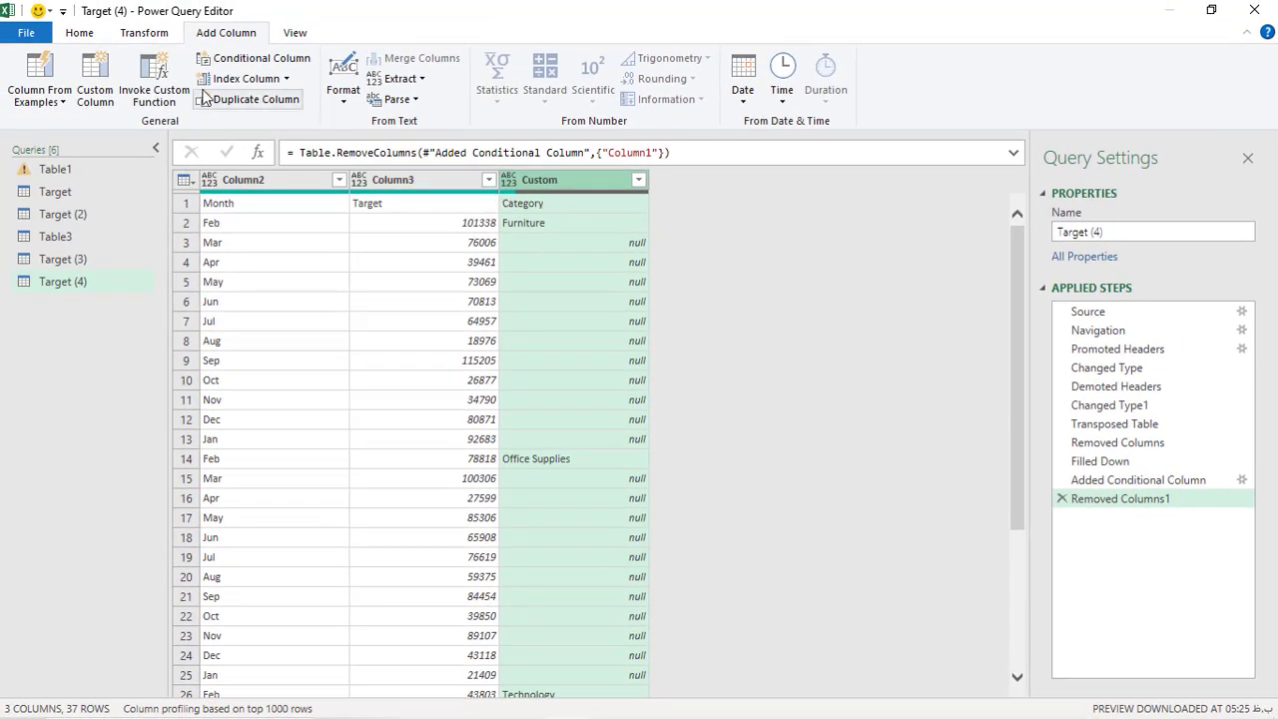
{"action": "left_click", "coordinate": [123, 39]}
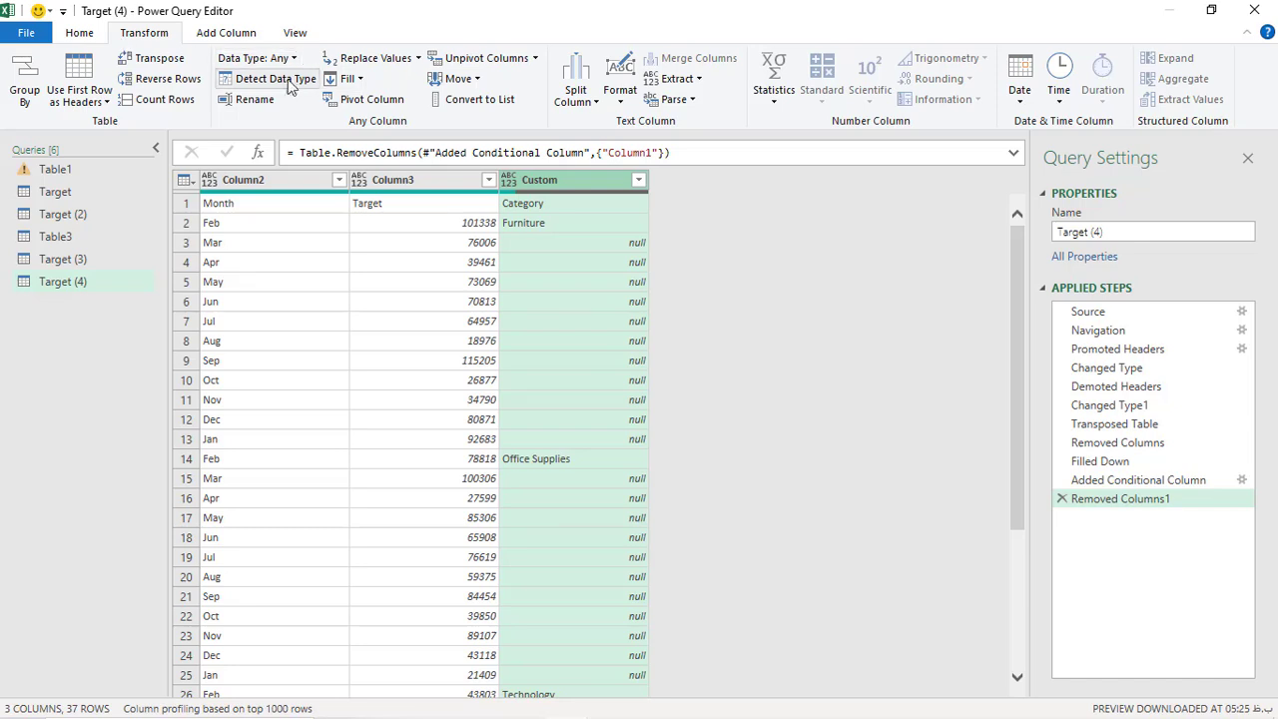
{"action": "left_click", "coordinate": [347, 78]}
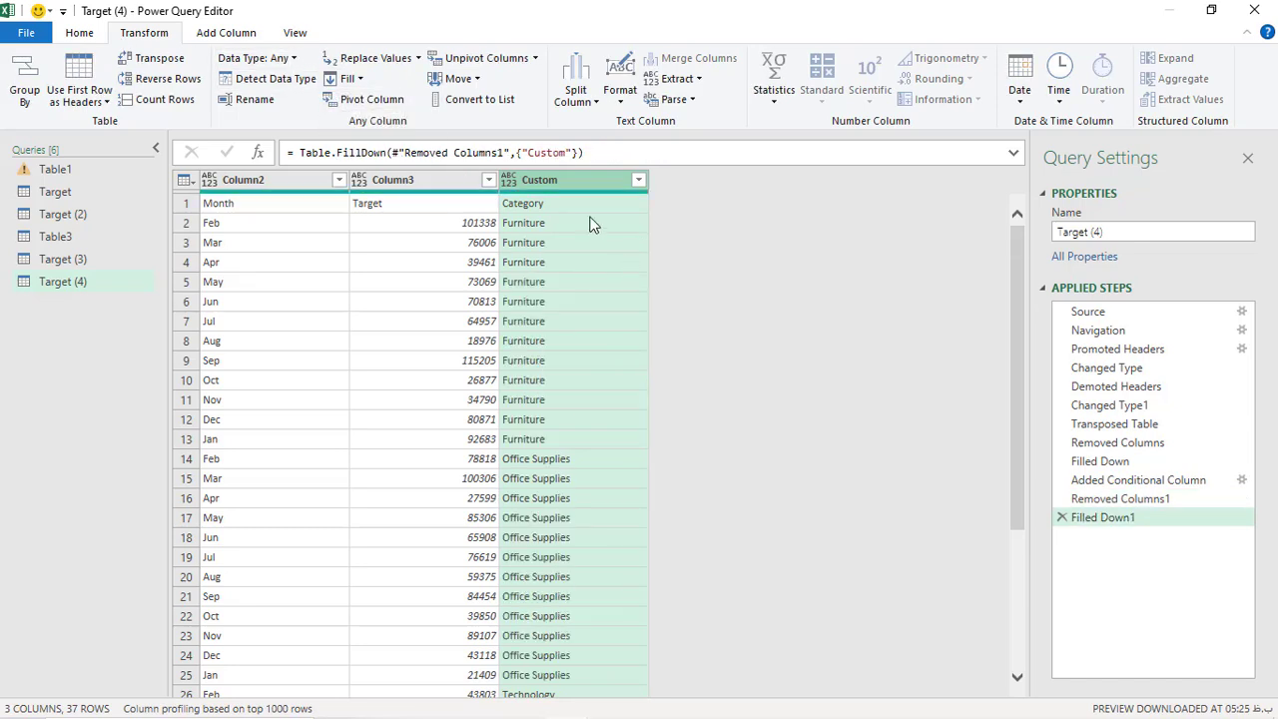
Step: Promote the first row to column headers and move the Category column in front of Month
{"action": "left_click", "coordinate": [389, 179]}
{"action": "left_click", "coordinate": [250, 184]}
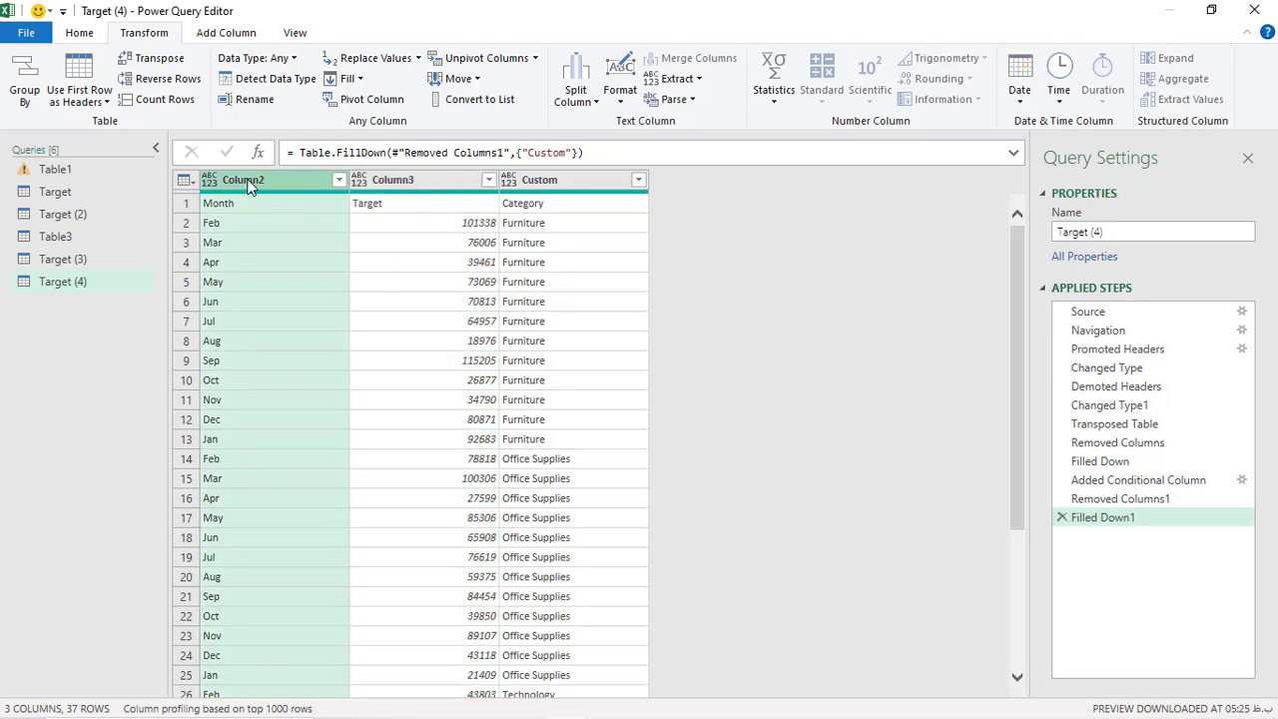
{"action": "left_click", "coordinate": [415, 207]}
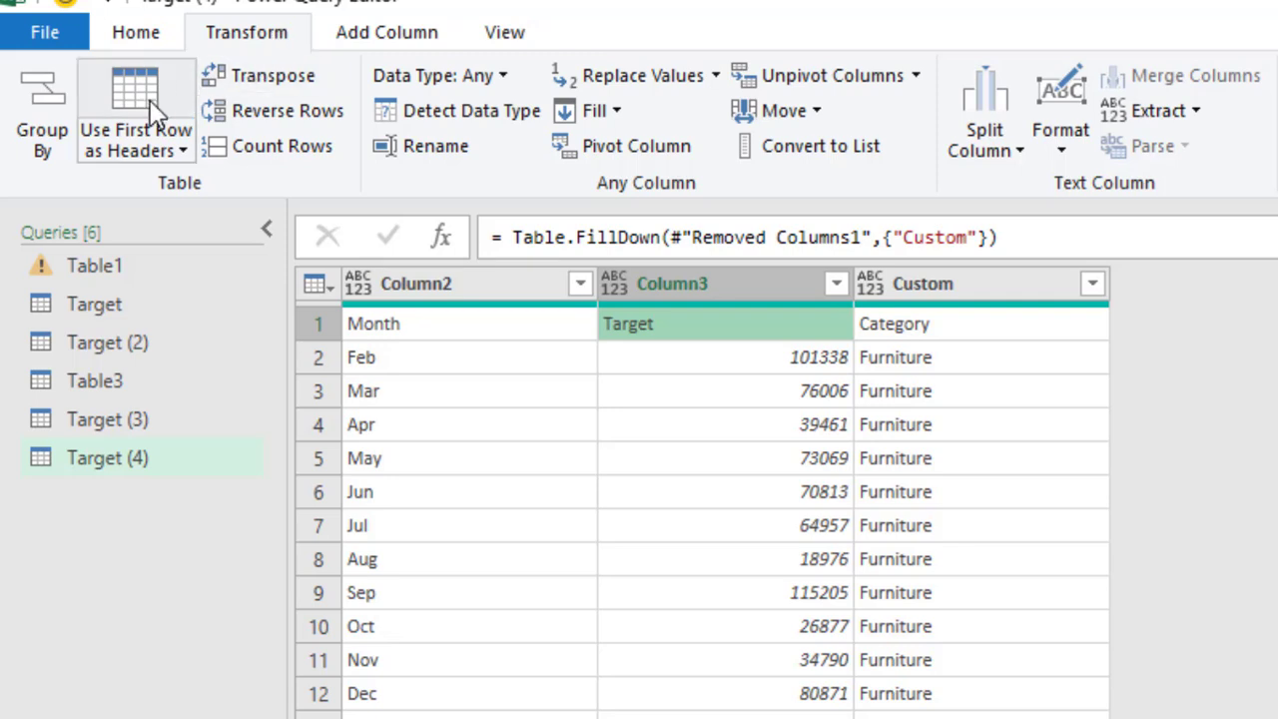
{"action": "left_click", "coordinate": [151, 140]}
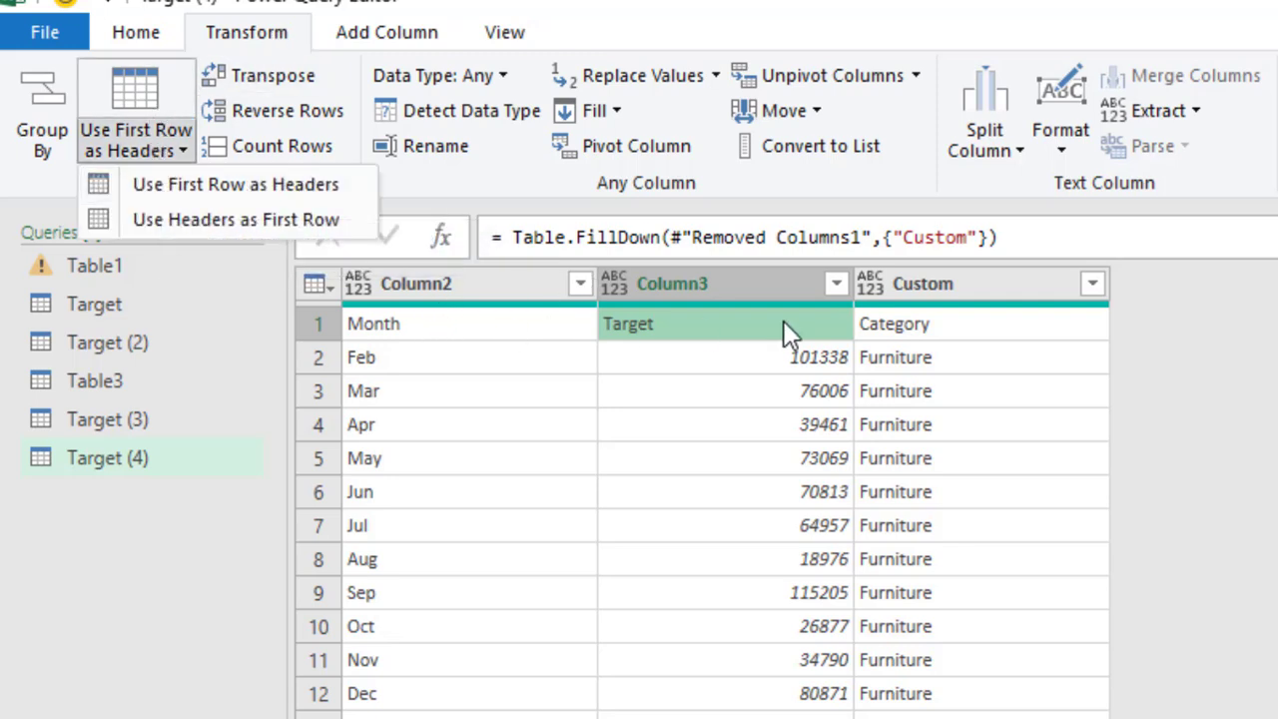
{"action": "left_click", "coordinate": [274, 197]}
{"action": "left_click", "coordinate": [938, 285]}
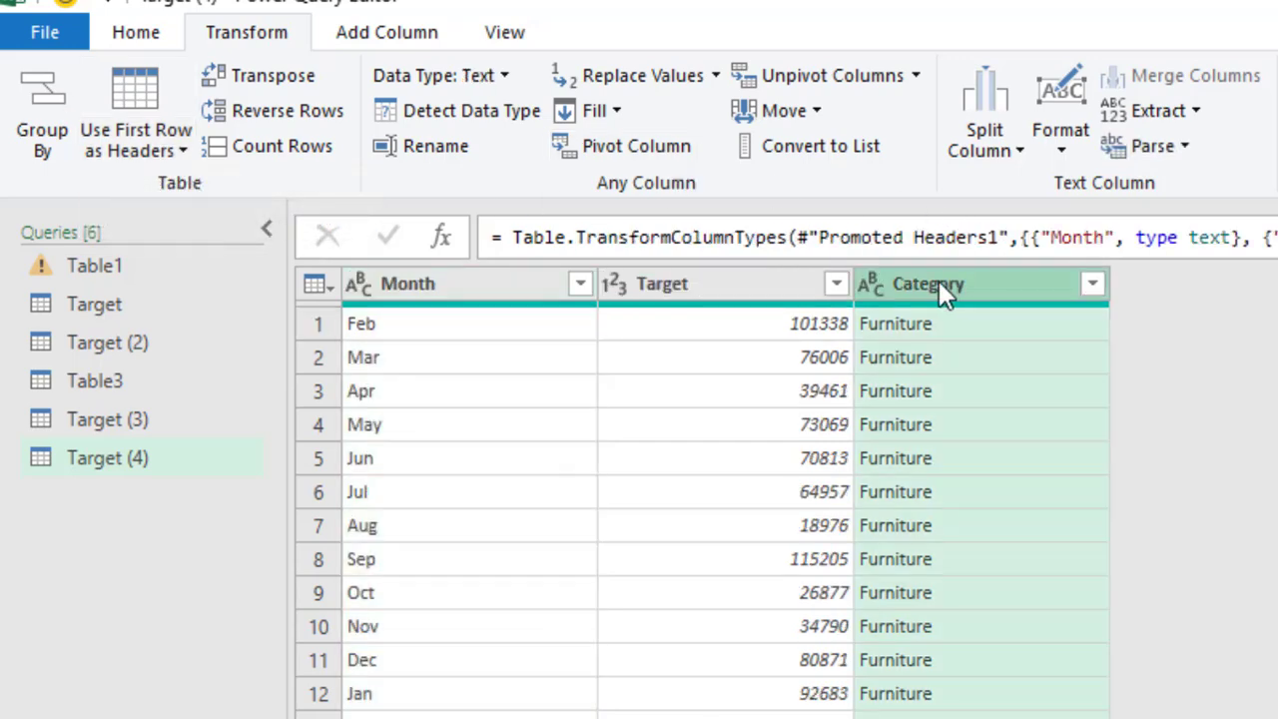
{"action": "left_click_drag", "start_coordinate": [938, 284], "coordinate": [379, 274]}
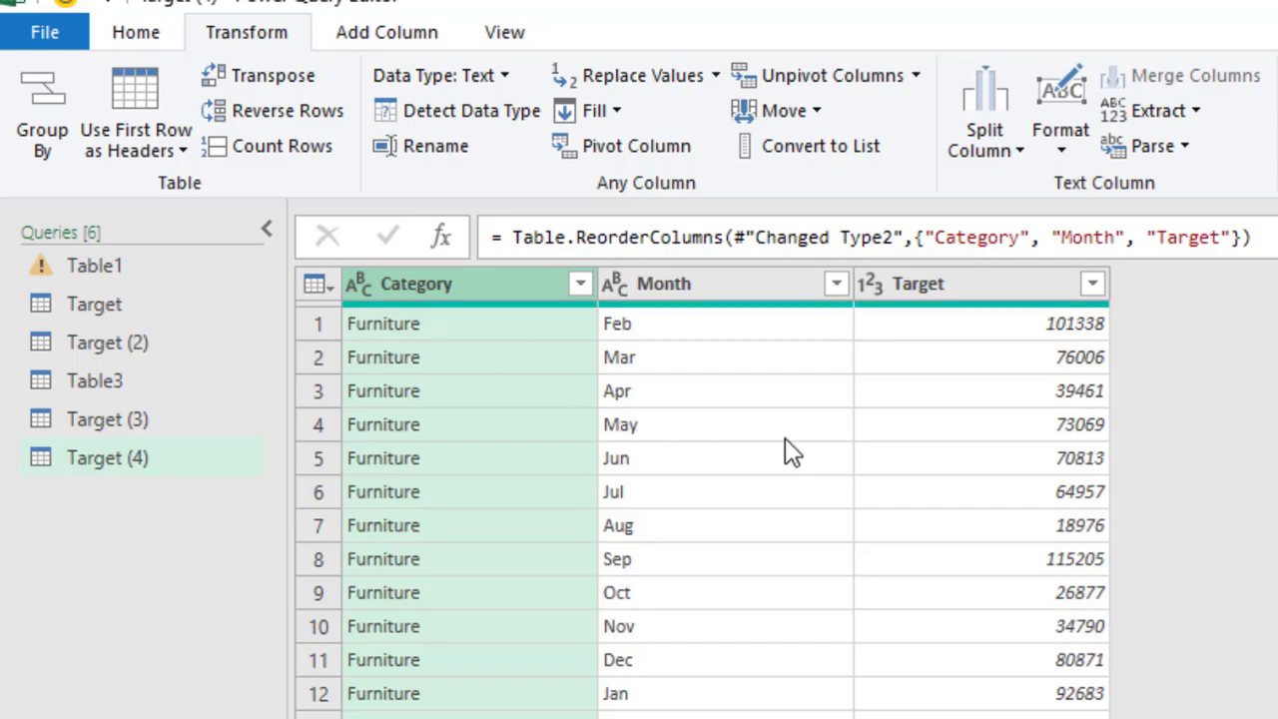
Step: Close the query editor and load the Target (4) query into the workbook
{"action": "left_click", "coordinate": [968, 427]}
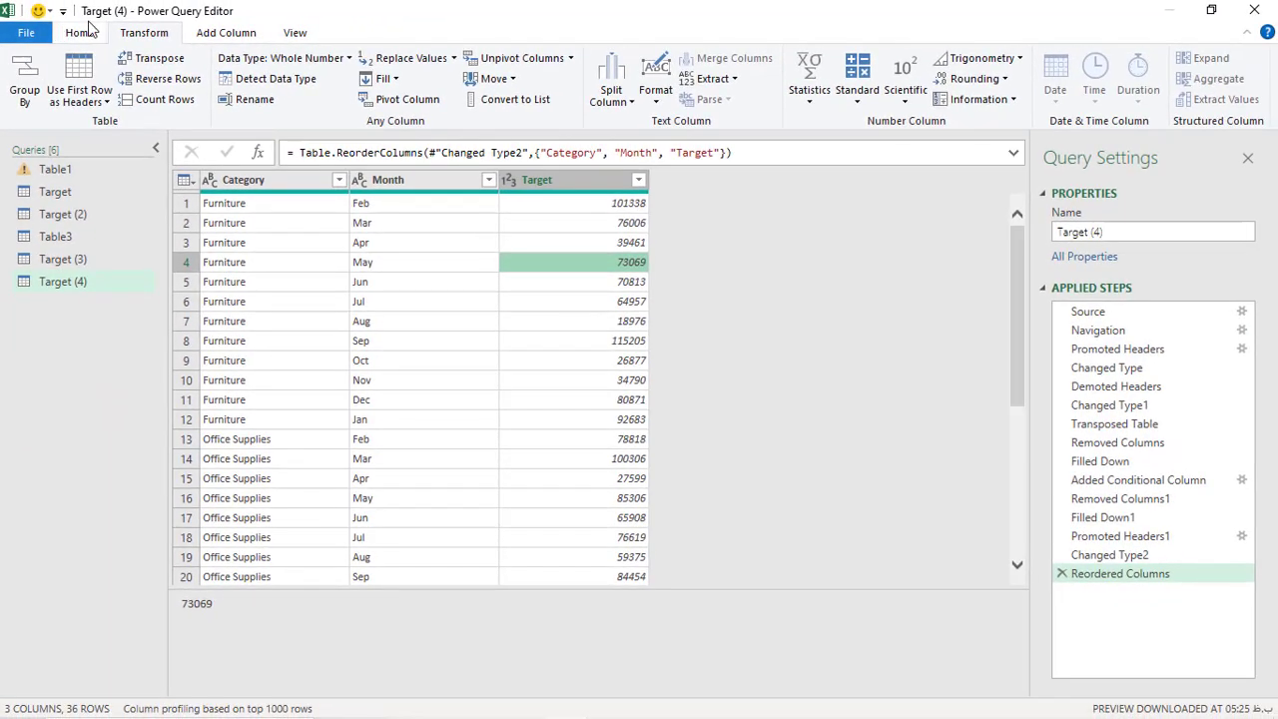
{"action": "left_click", "coordinate": [81, 32]}
{"action": "left_click", "coordinate": [25, 72]}
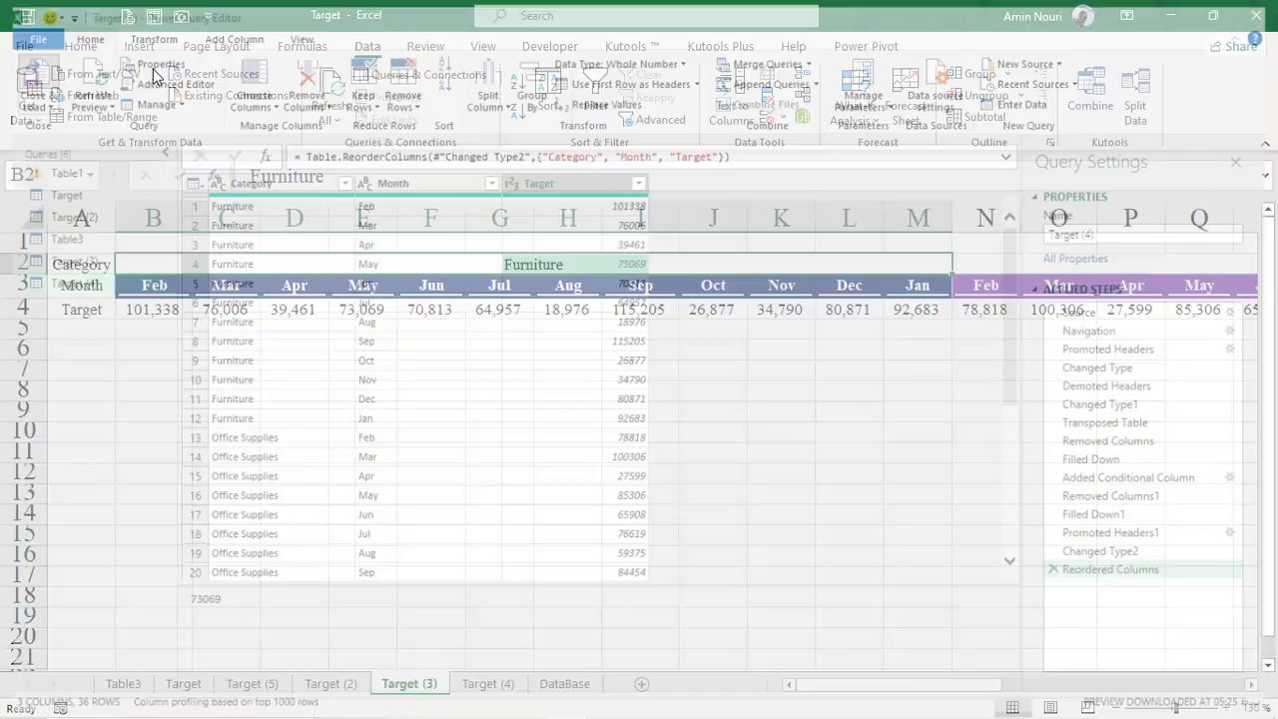
Step: Import the Target (3) sheet from the Target workbook again and open it for transformation in Power Query
{"action": "left_click", "coordinate": [381, 291]}
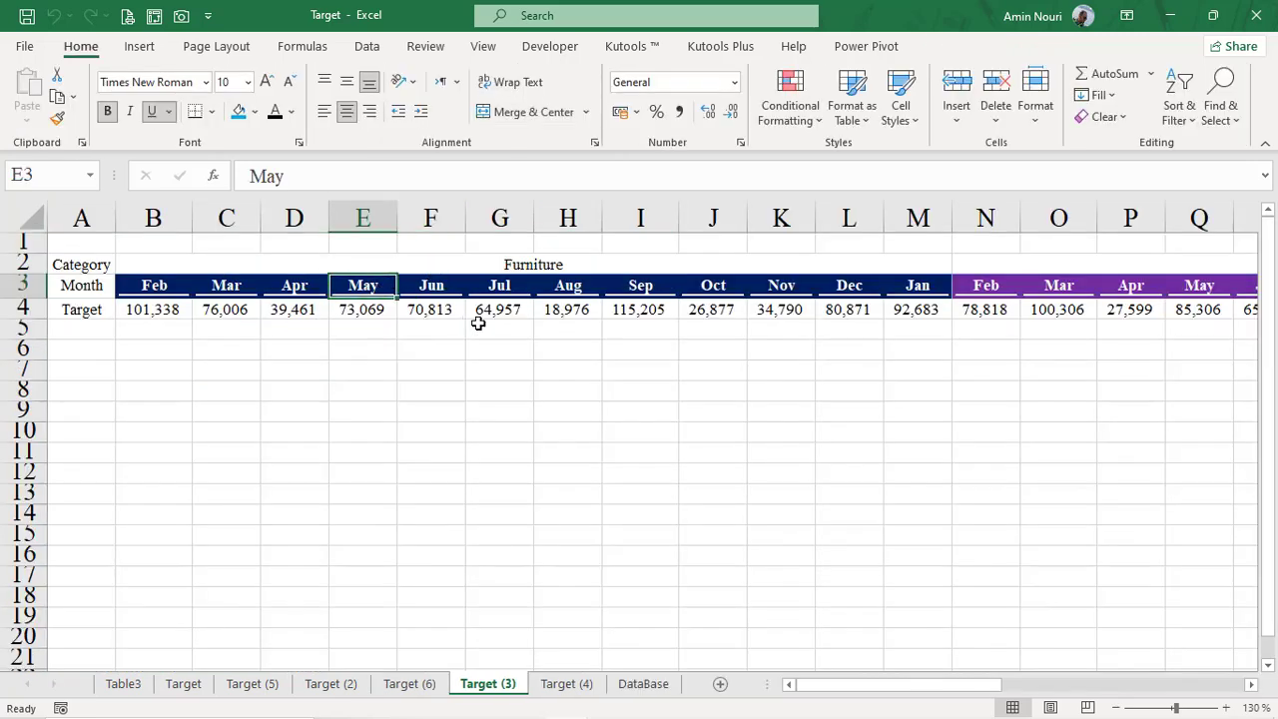
{"action": "left_click", "coordinate": [371, 48]}
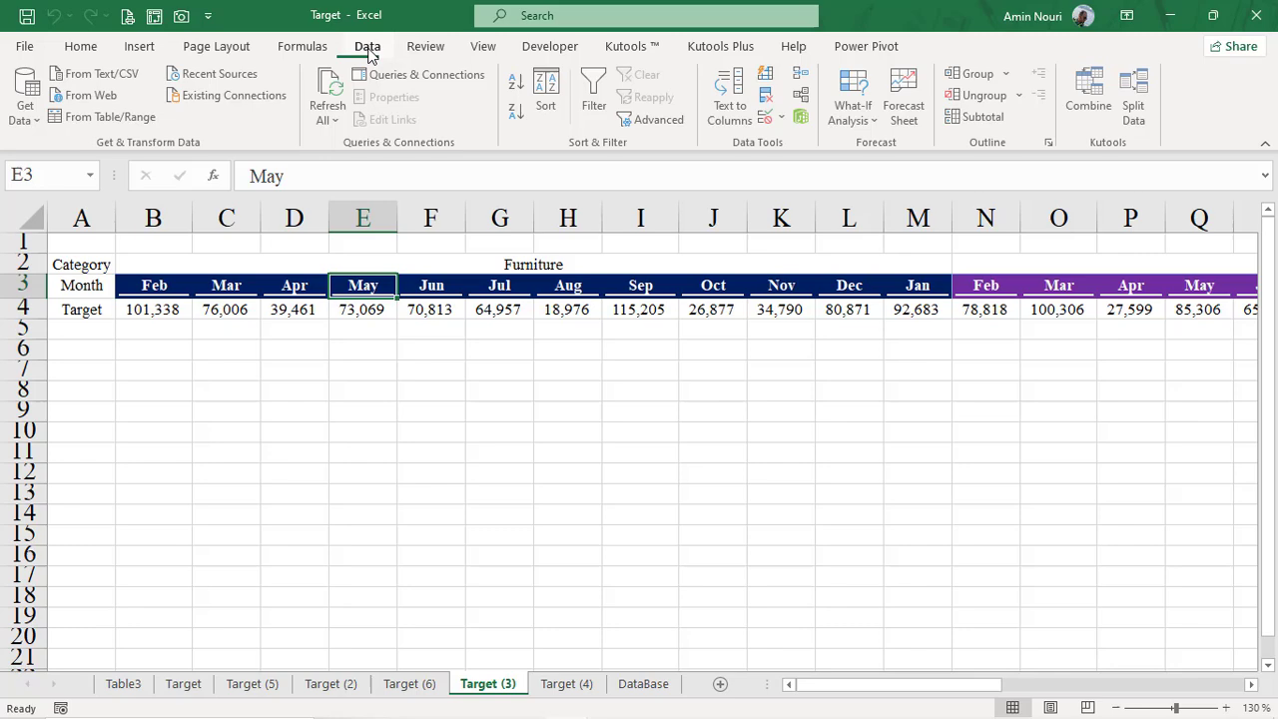
{"action": "left_click", "coordinate": [41, 115]}
{"action": "mouse_move", "coordinate": [63, 163]}
{"action": "left_click", "coordinate": [289, 155]}
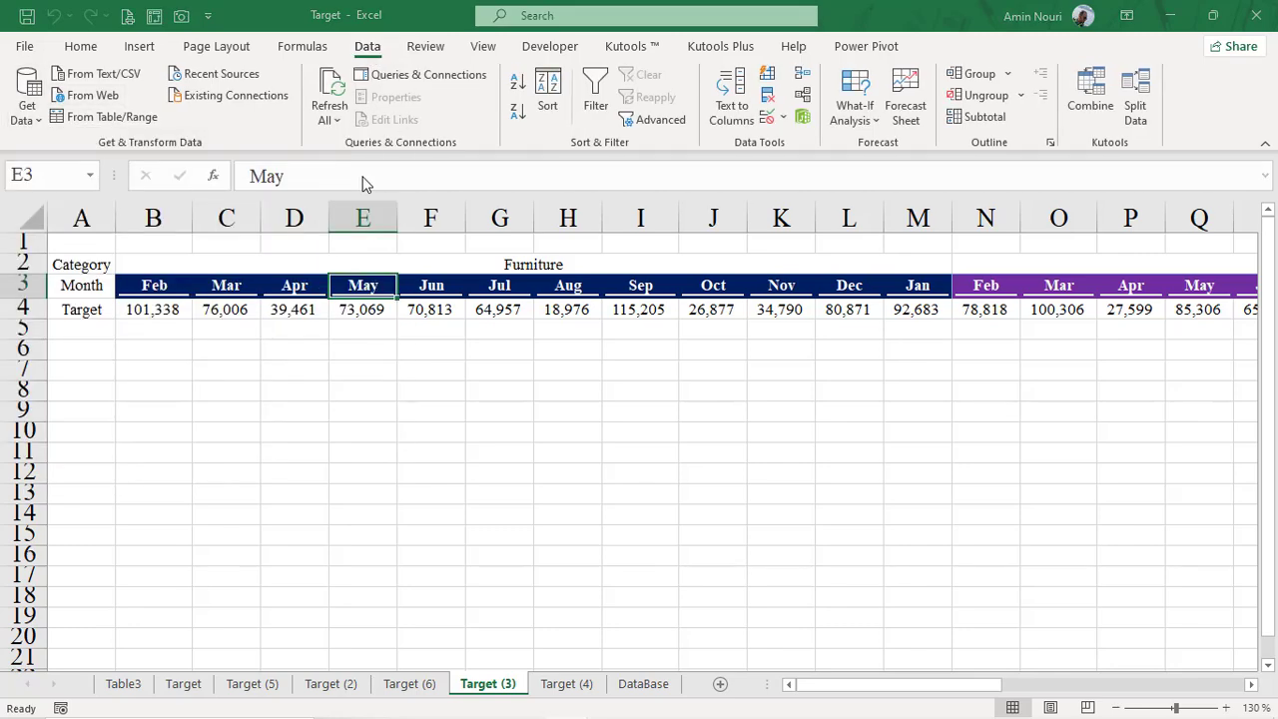
{"action": "double_click", "coordinate": [232, 170]}
{"action": "left_click", "coordinate": [922, 656]}
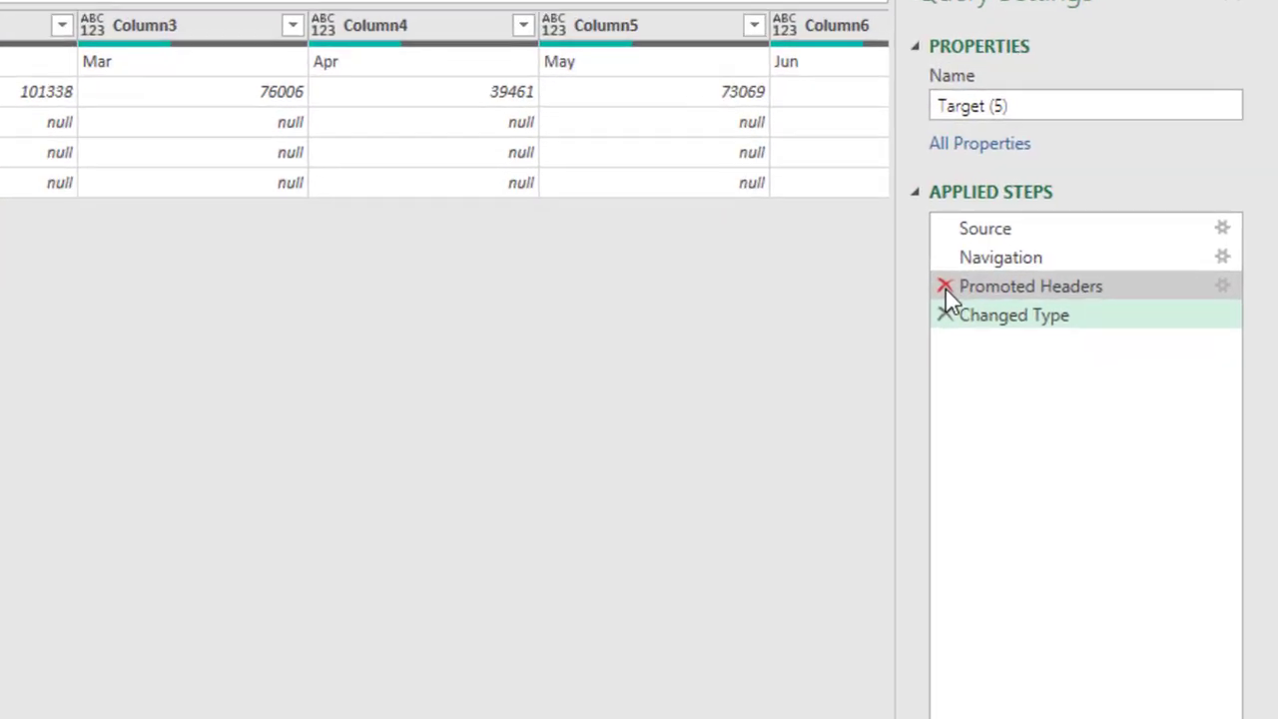
Step: Delete the Promoted Headers and Changed Type steps of the Target (5) query and transpose the table
{"action": "left_click", "coordinate": [944, 287]}
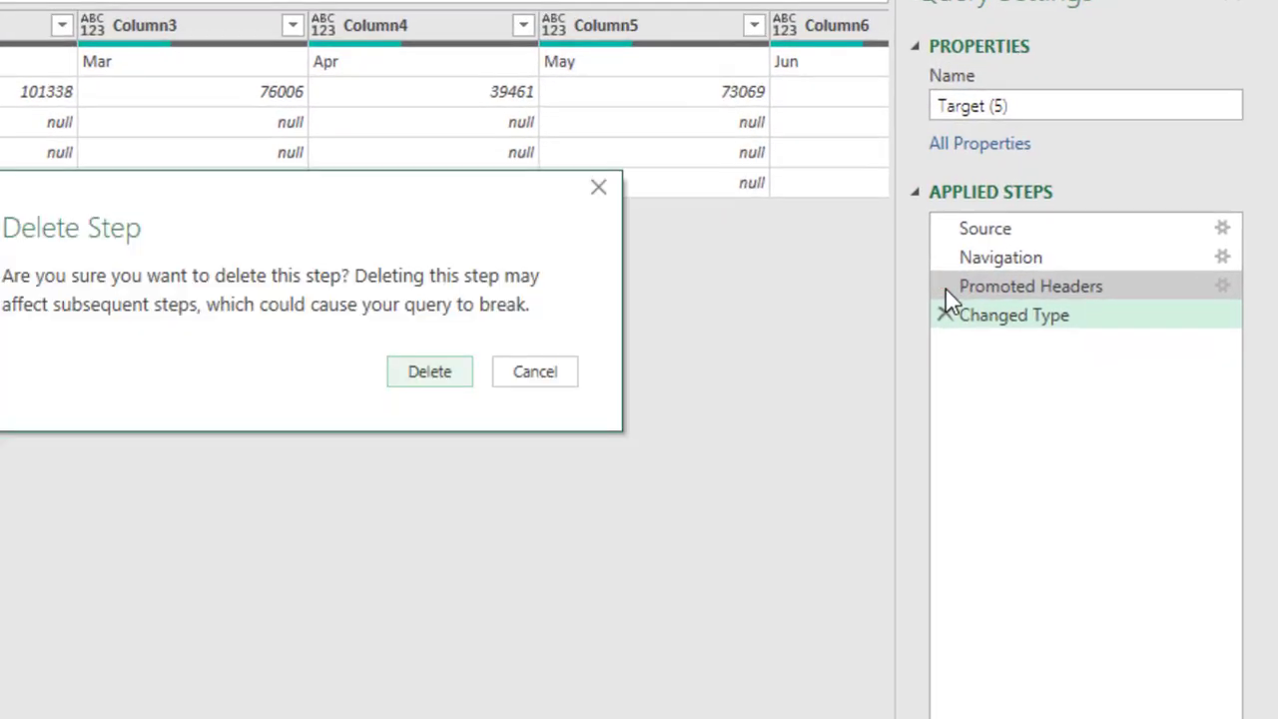
{"action": "left_click", "coordinate": [457, 371]}
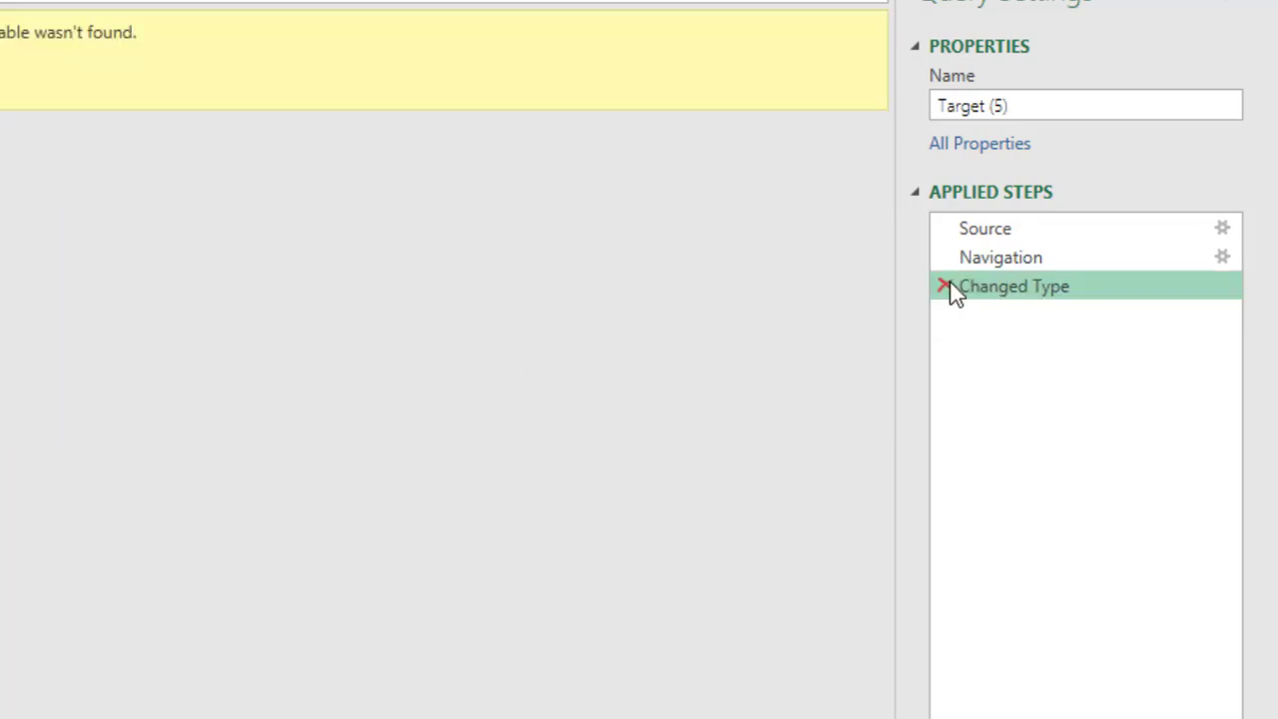
{"action": "left_click", "coordinate": [944, 287]}
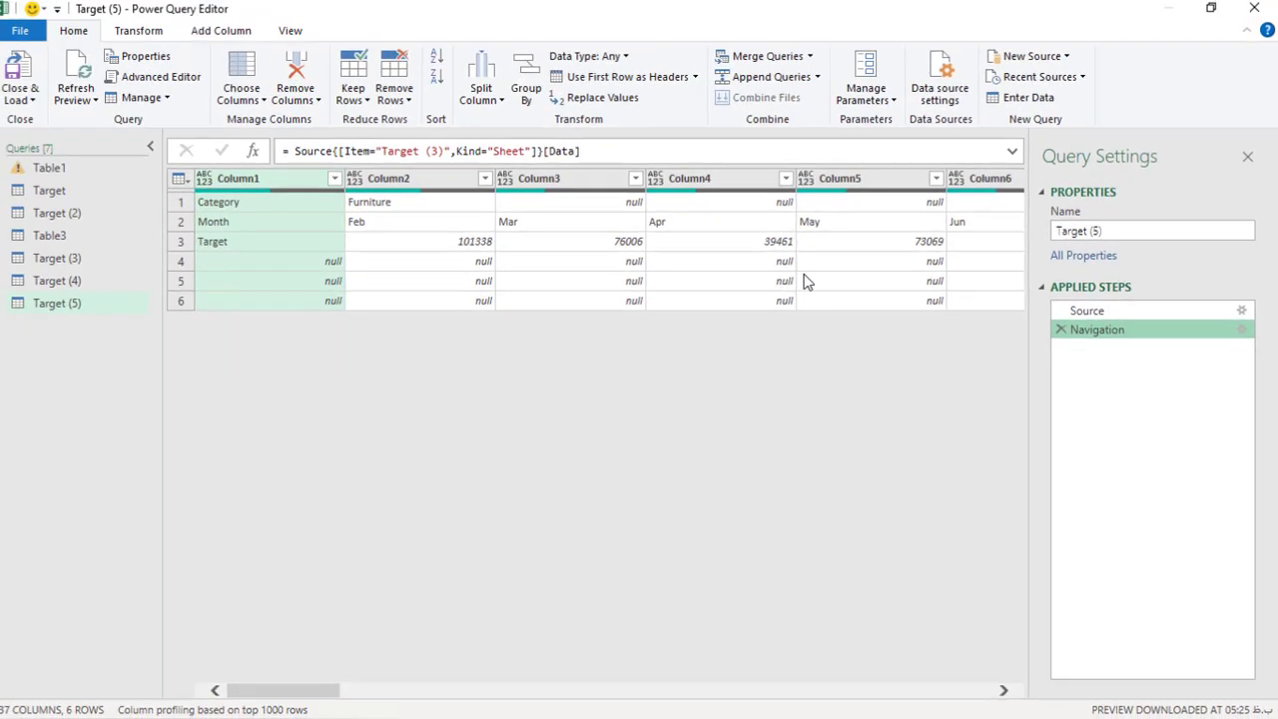
{"action": "left_click", "coordinate": [146, 35]}
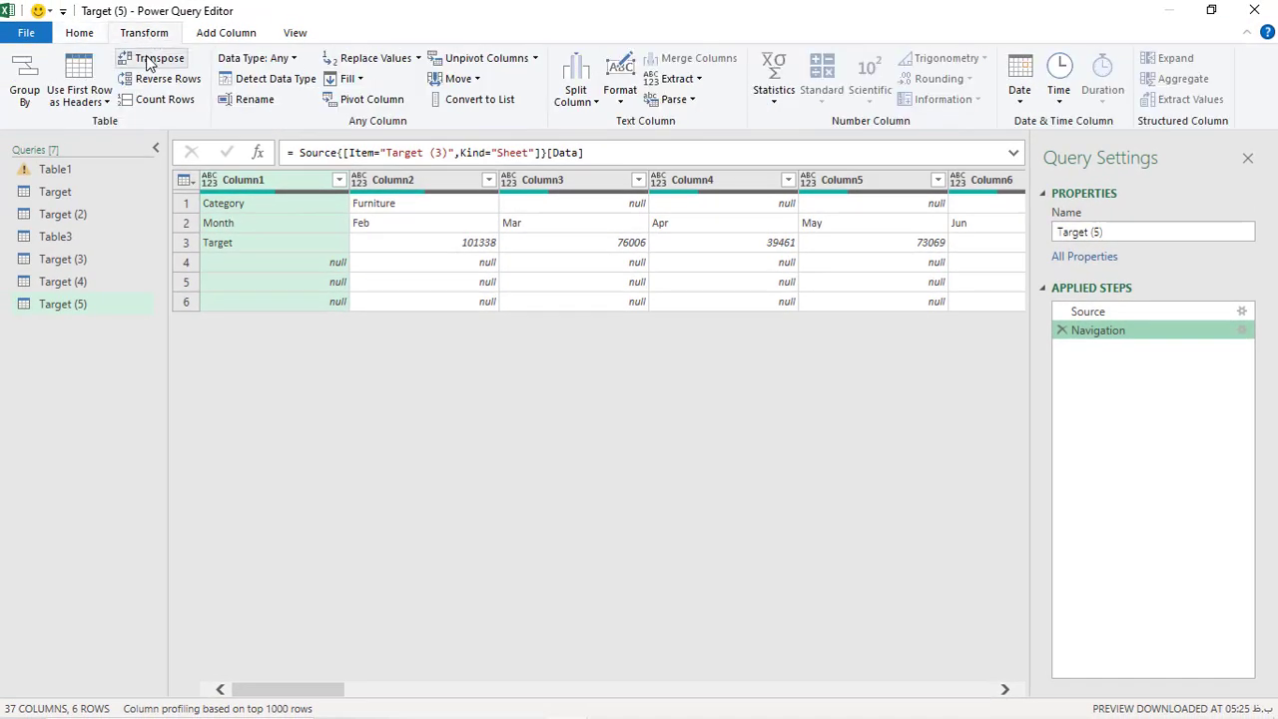
{"action": "left_click", "coordinate": [153, 58]}
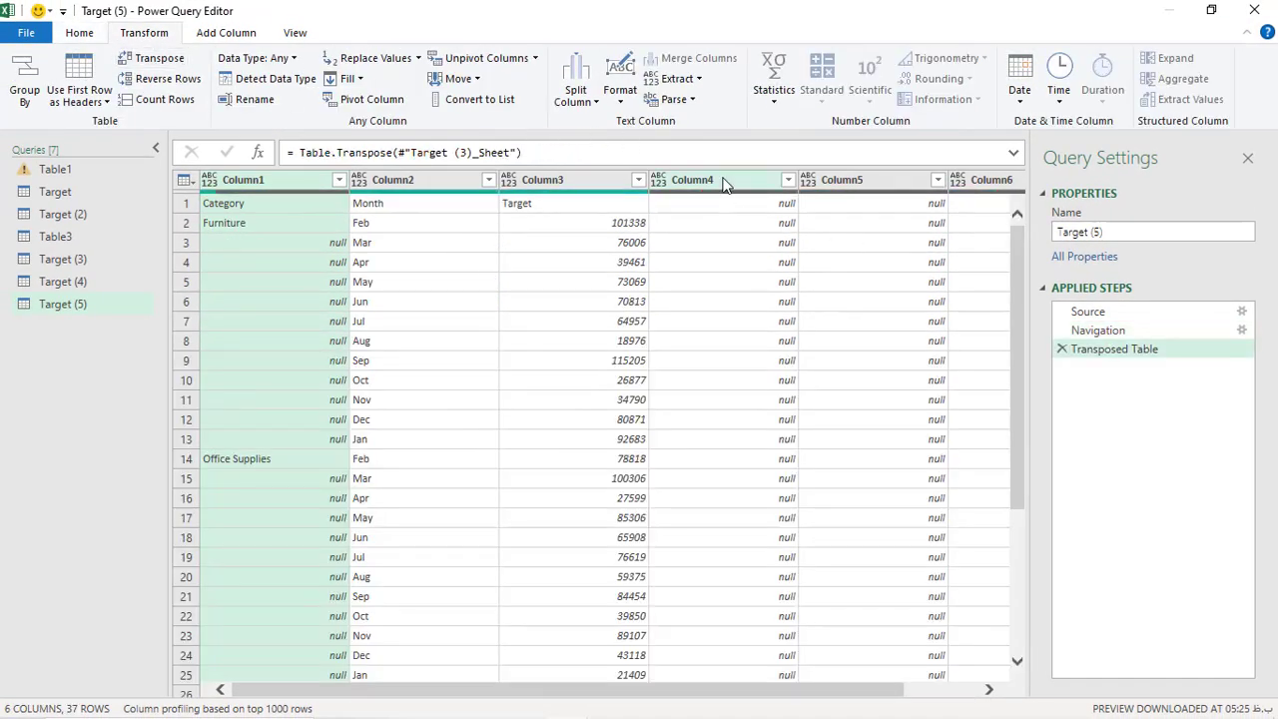
Step: Remove the empty columns Column4, Column5 and Column6 from the Target (5) query
{"action": "left_click", "coordinate": [725, 181]}
{"action": "left_click", "coordinate": [869, 180], "text": "shift"}
{"action": "left_click", "coordinate": [994, 181], "text": "shift"}
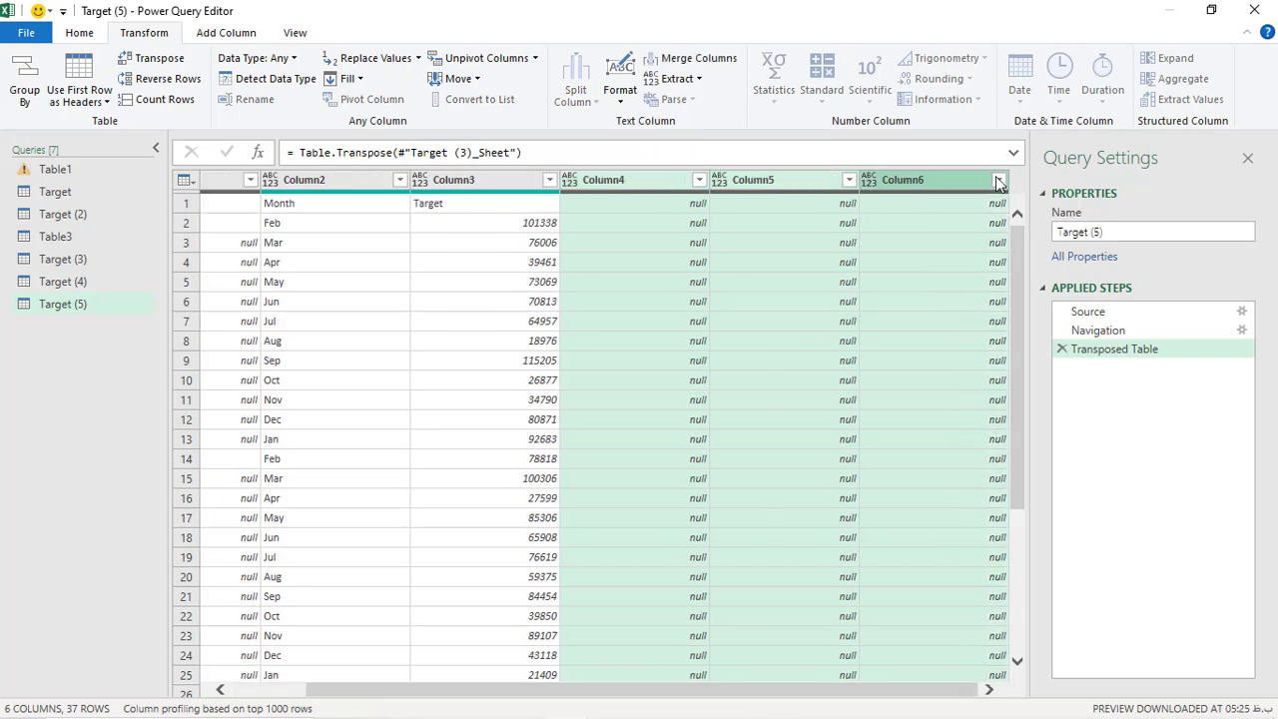
{"action": "right_click", "coordinate": [651, 179]}
{"action": "left_click", "coordinate": [734, 218]}
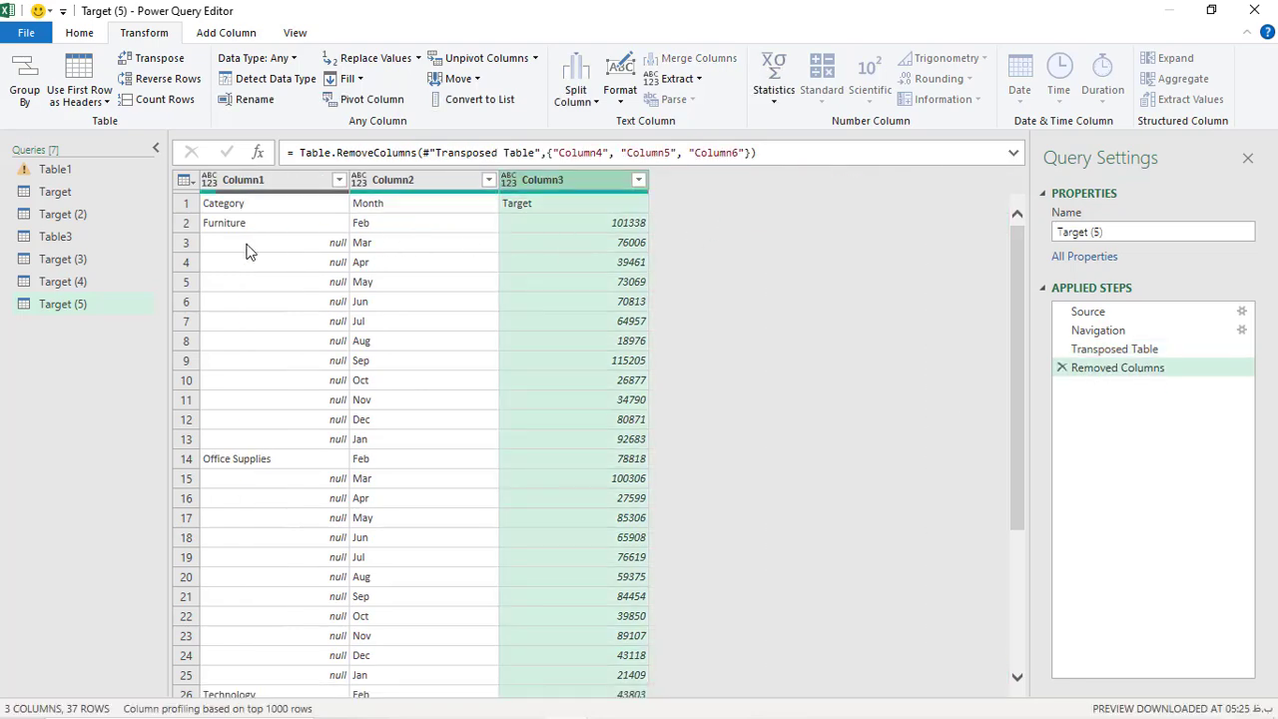
Step: Fill the category names down in Column1 of the Target (5) query and use the first row as headers
{"action": "left_click", "coordinate": [253, 242]}
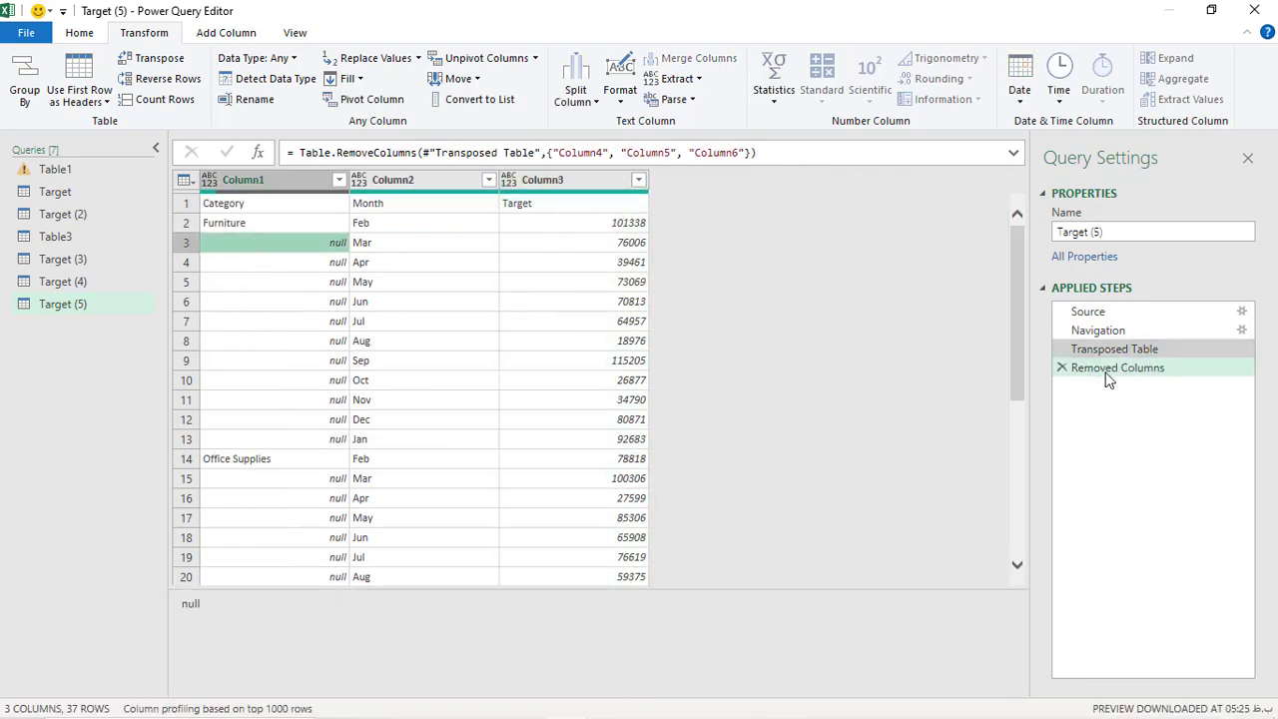
{"action": "left_click", "coordinate": [284, 174]}
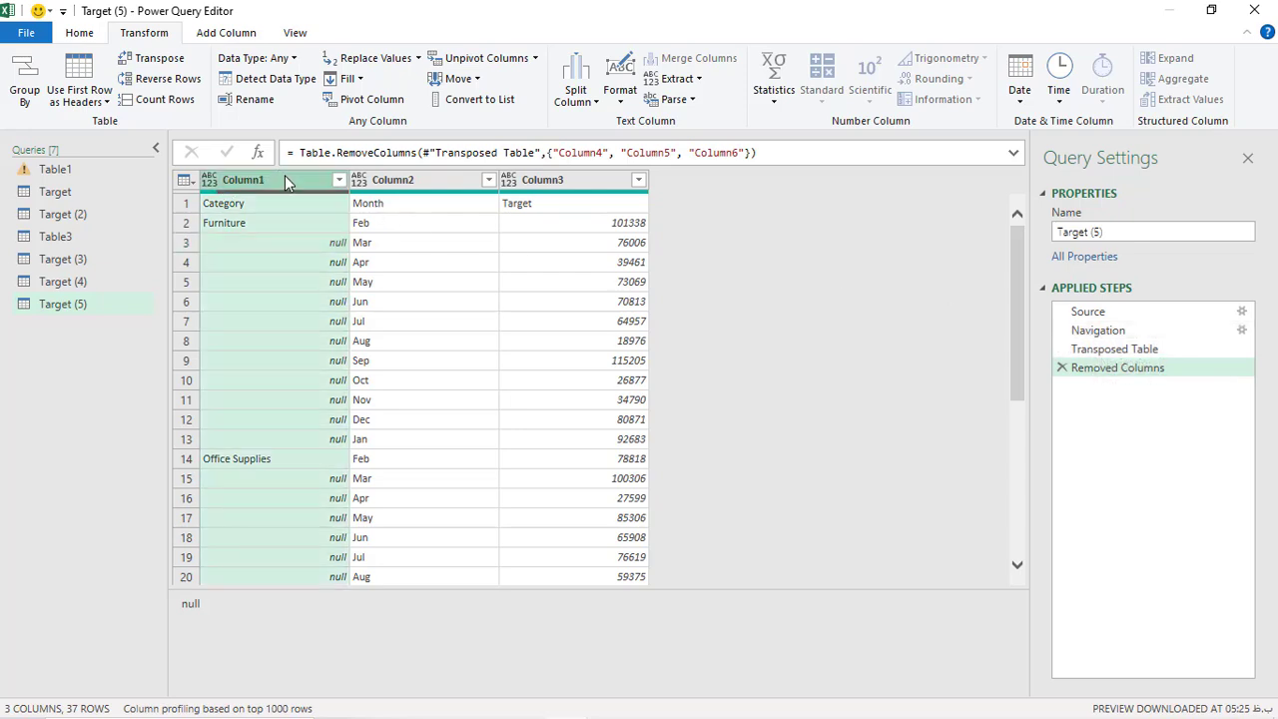
{"action": "left_click", "coordinate": [349, 79]}
{"action": "left_click", "coordinate": [364, 101]}
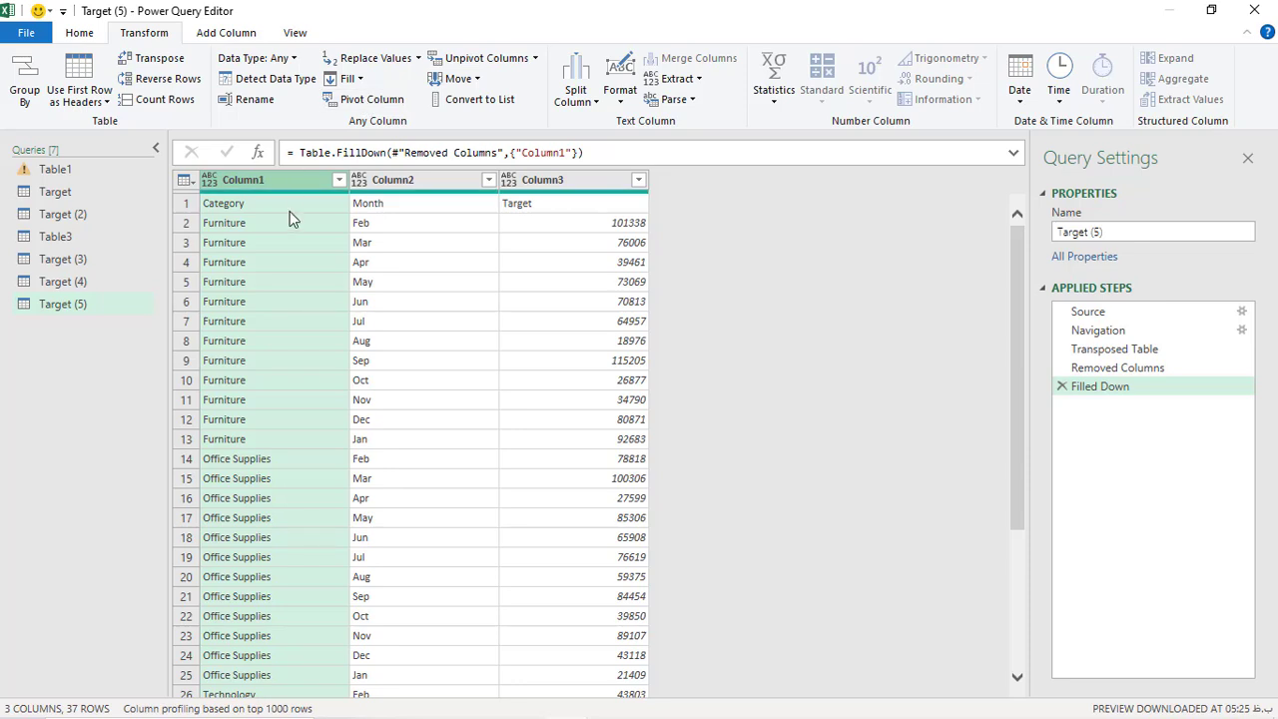
{"action": "left_click", "coordinate": [84, 66]}
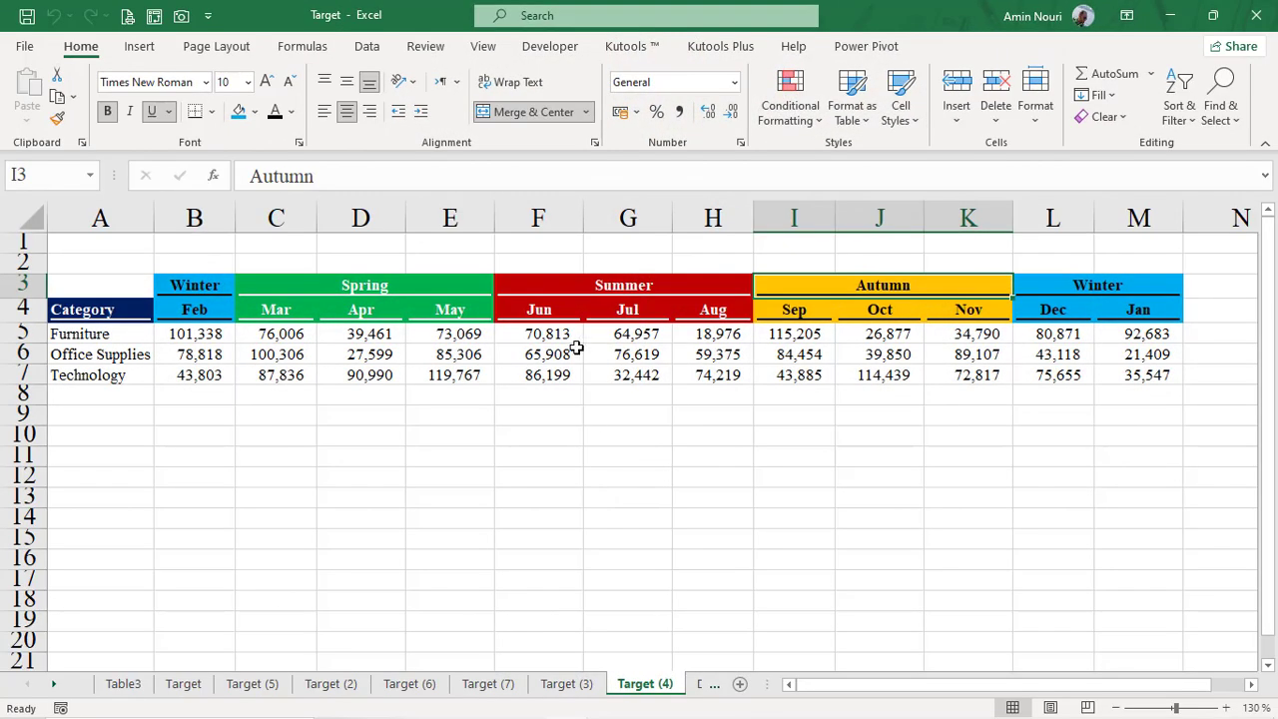
Step: Examine the Target (4) sheet's season and month header rows, category column and target values
{"action": "left_click", "coordinate": [290, 288]}
{"action": "left_click_drag", "start_coordinate": [440, 314], "coordinate": [354, 311]}
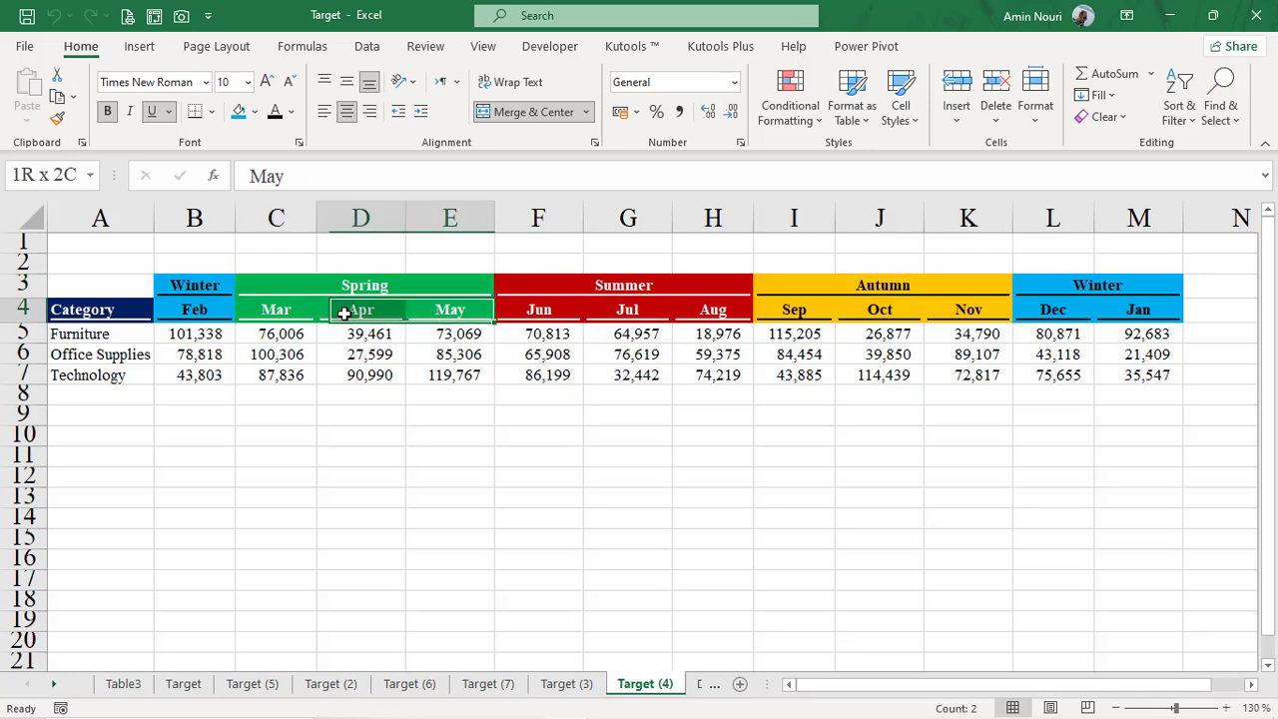
{"action": "left_click_drag", "start_coordinate": [130, 309], "coordinate": [129, 375]}
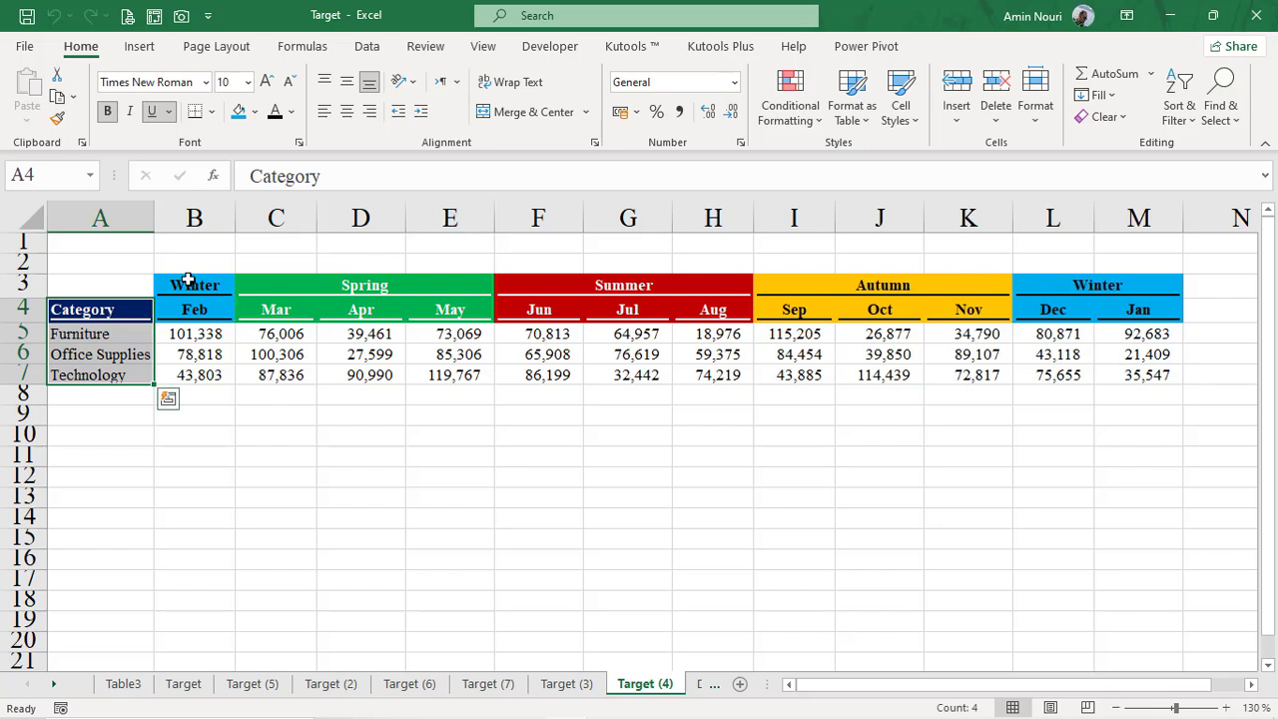
{"action": "left_click_drag", "start_coordinate": [188, 281], "coordinate": [1066, 344]}
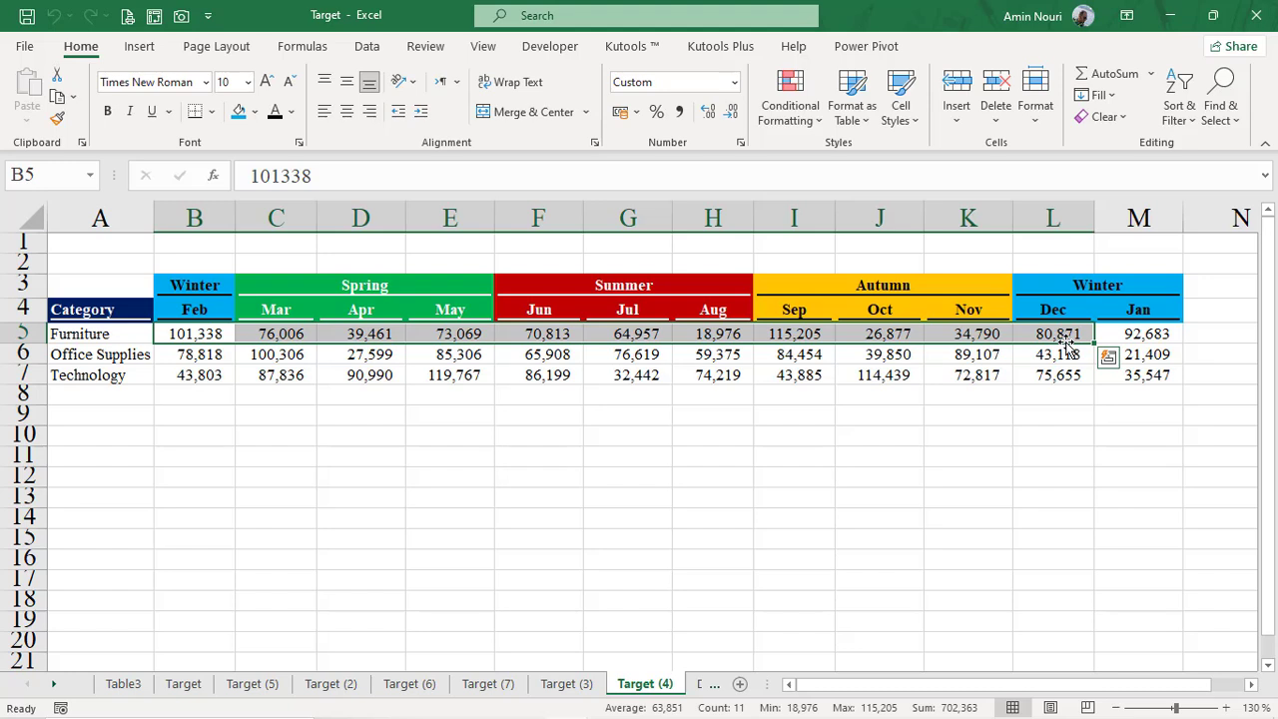
{"action": "left_click", "coordinate": [355, 371]}
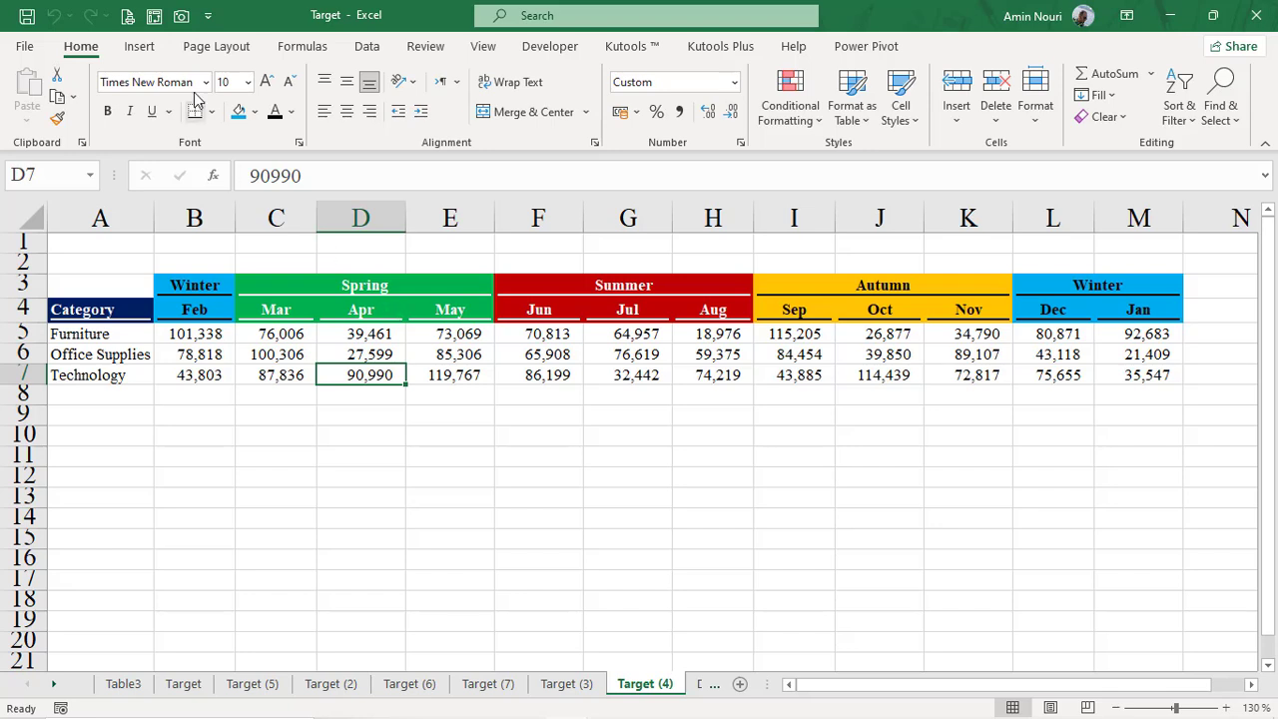
Step: Import the Target (4) sheet from the Target workbook and open it for transformation in Power Query
{"action": "left_click", "coordinate": [366, 46]}
{"action": "left_click", "coordinate": [25, 100]}
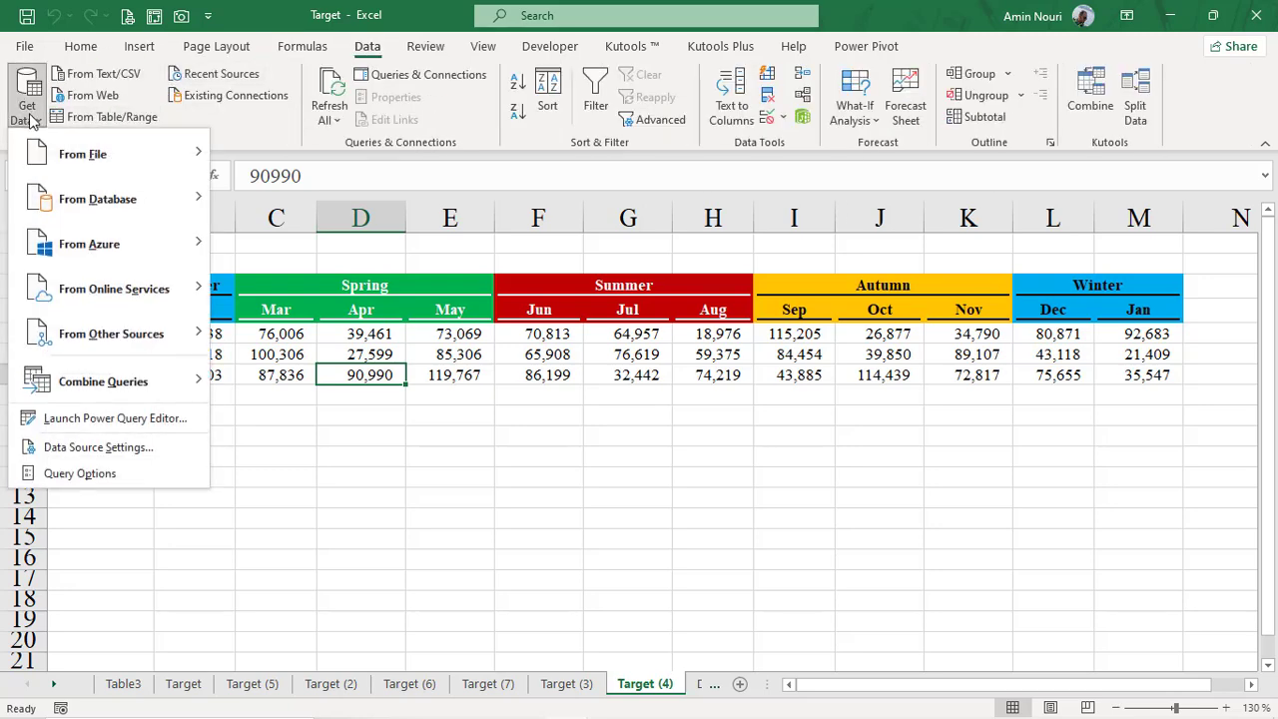
{"action": "mouse_move", "coordinate": [60, 151]}
{"action": "left_click", "coordinate": [294, 154]}
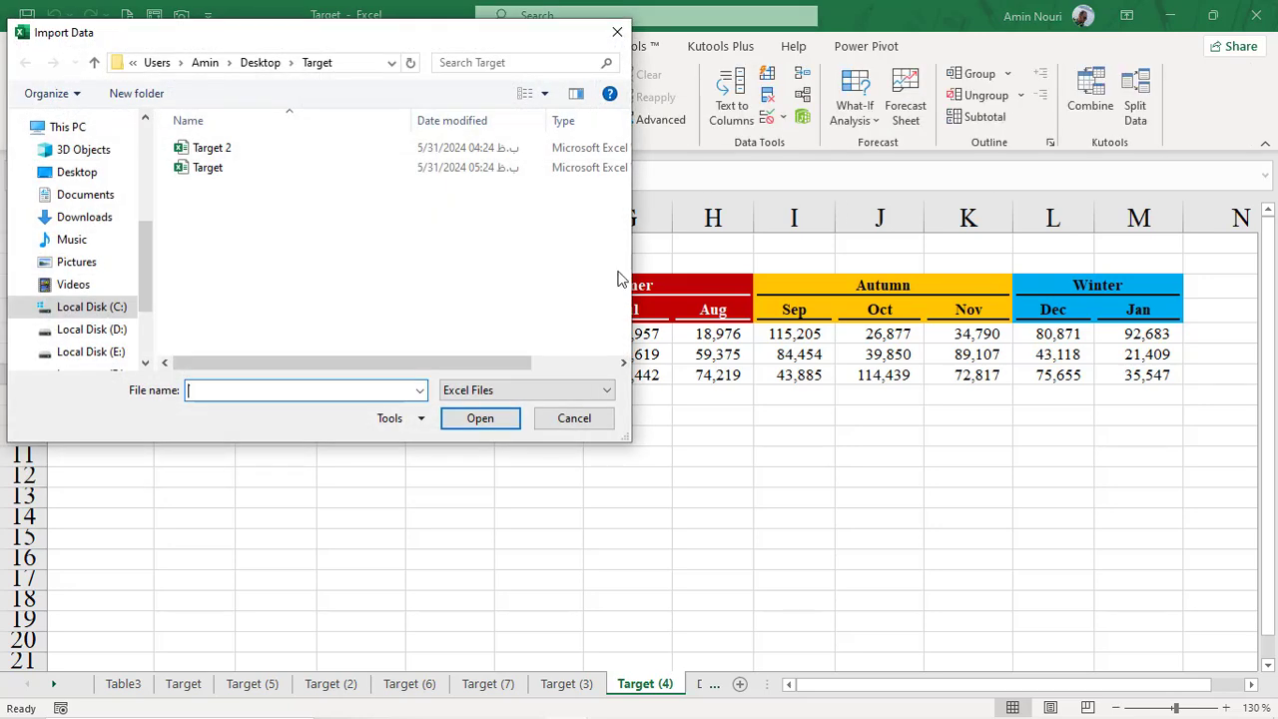
{"action": "left_click", "coordinate": [208, 167]}
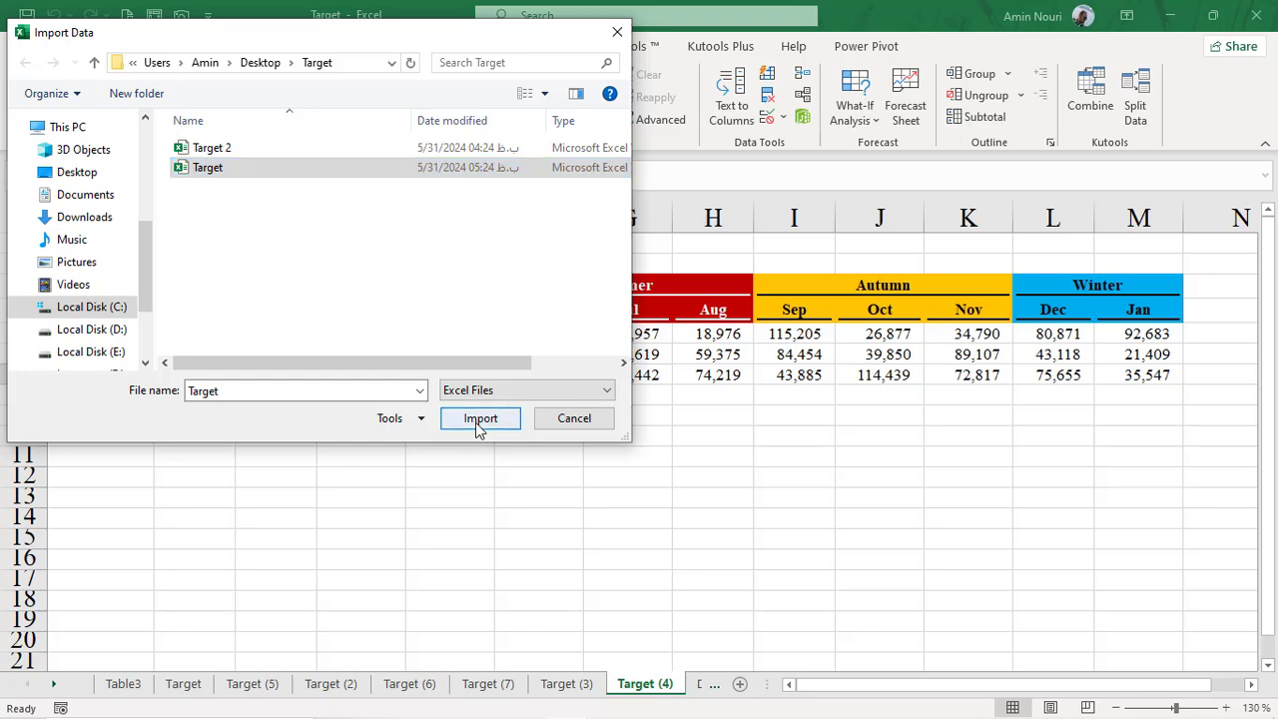
{"action": "left_click", "coordinate": [476, 422]}
{"action": "left_click", "coordinate": [335, 283]}
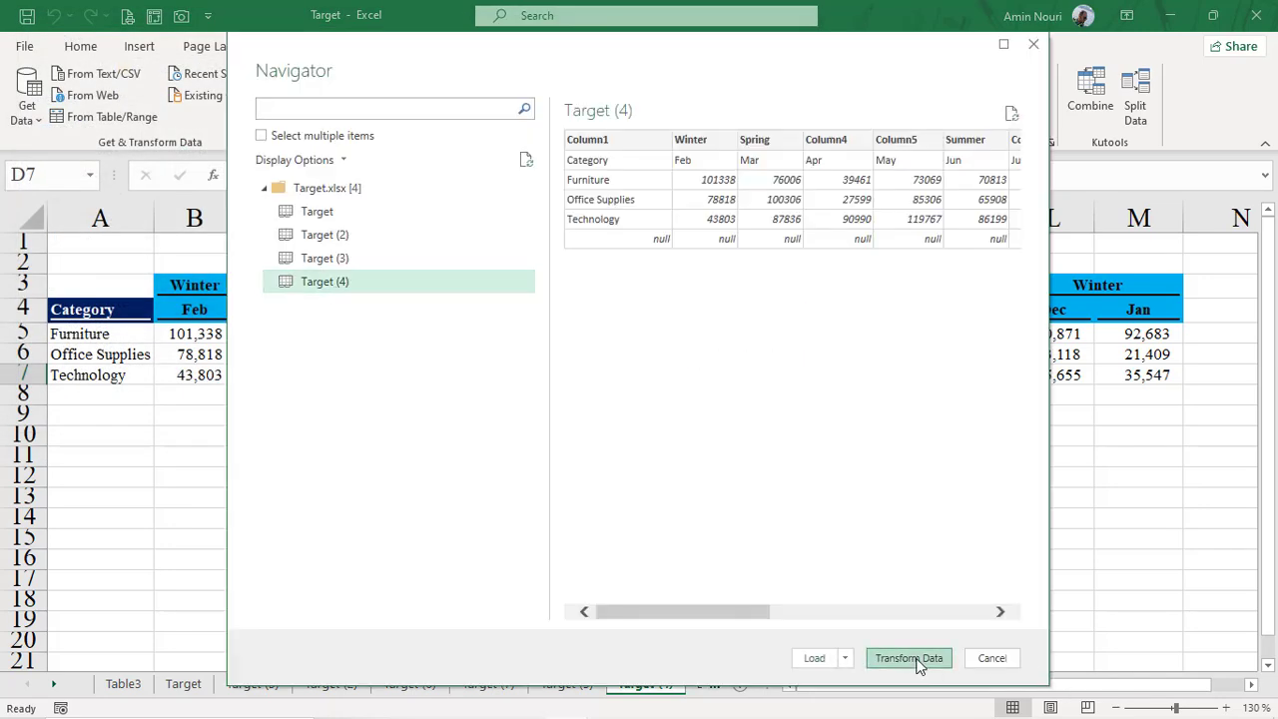
{"action": "left_click", "coordinate": [903, 659]}
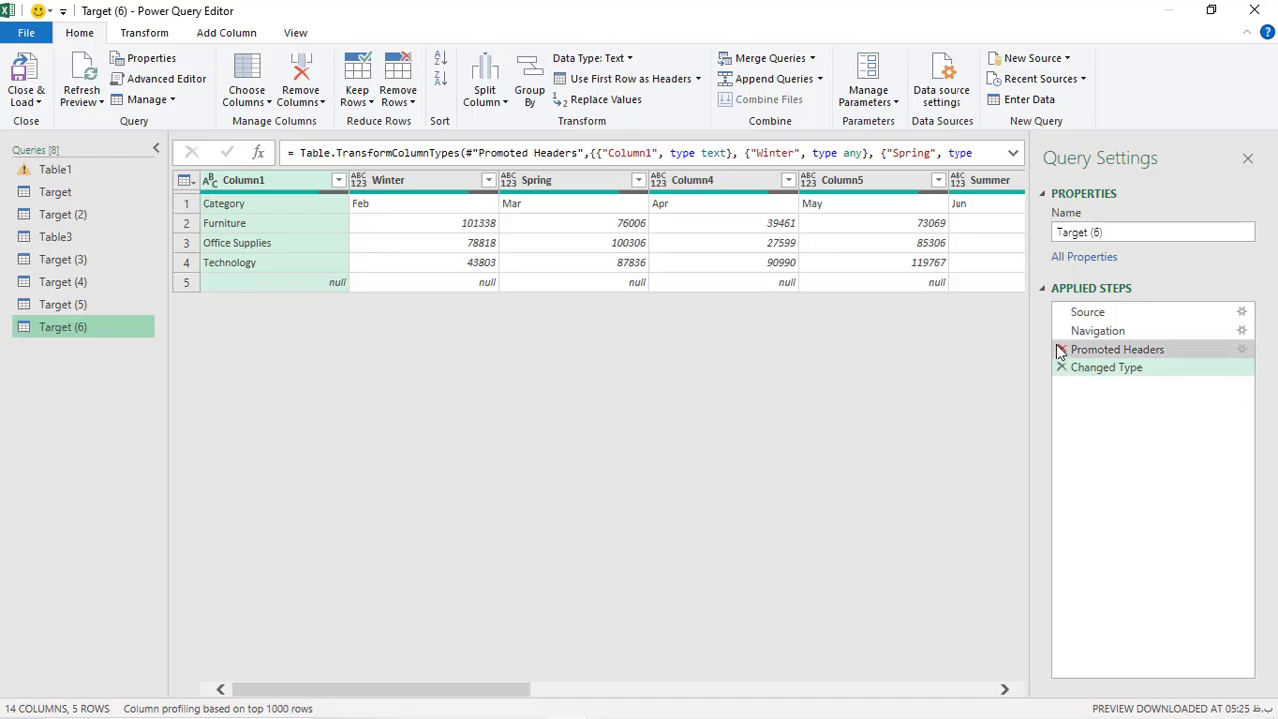
Step: Delete the Promoted Headers and Changed Type steps of the Target (6) query and transpose the table
{"action": "left_click", "coordinate": [1061, 350]}
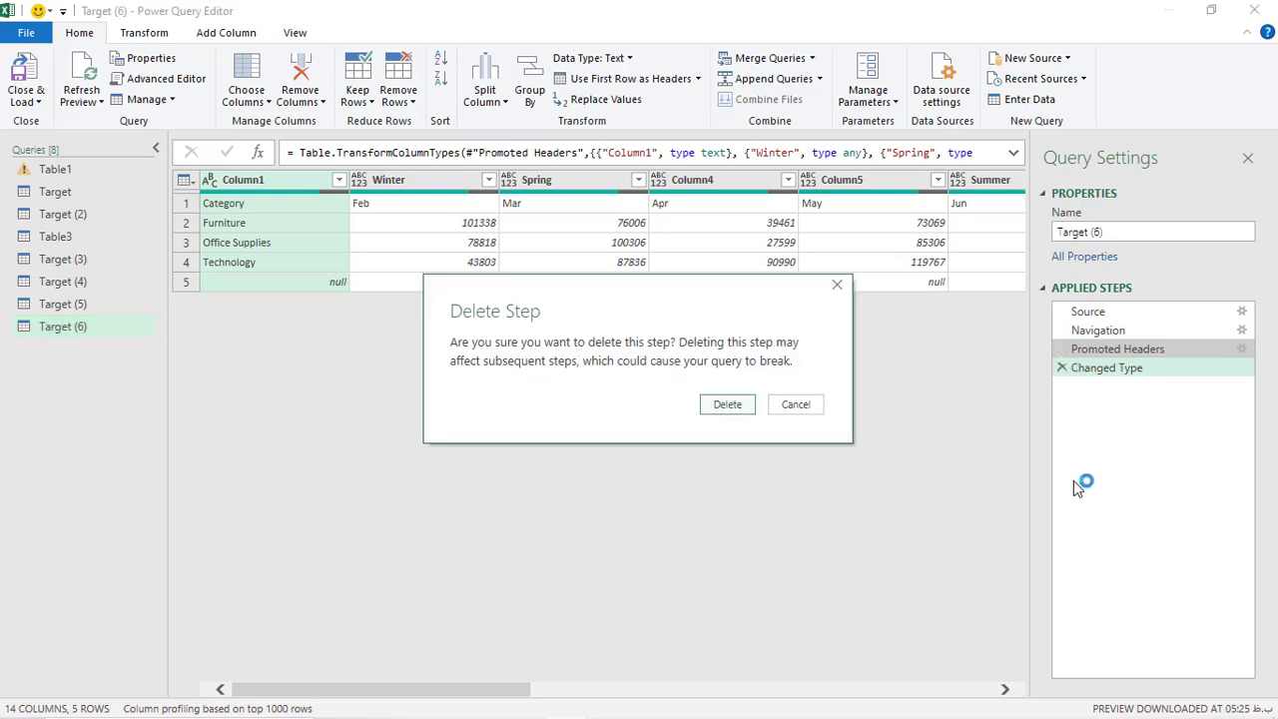
{"action": "left_click", "coordinate": [727, 405]}
{"action": "left_click", "coordinate": [1061, 349]}
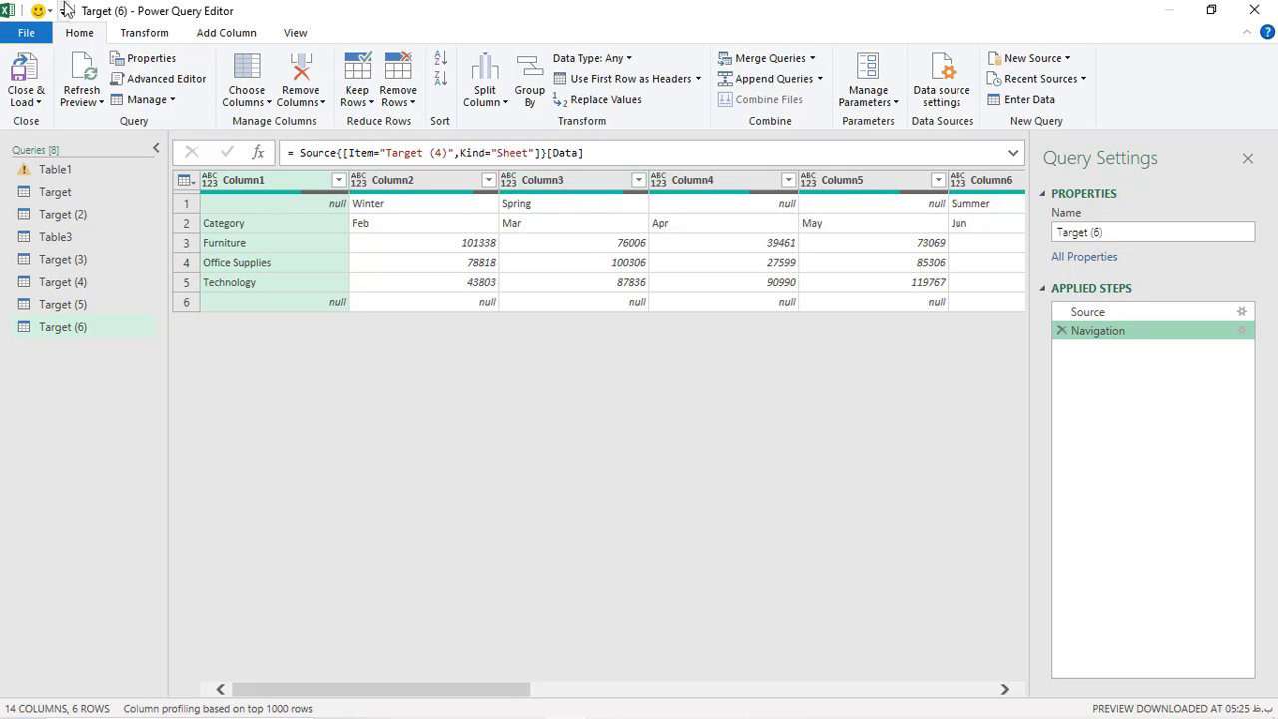
{"action": "left_click", "coordinate": [132, 37]}
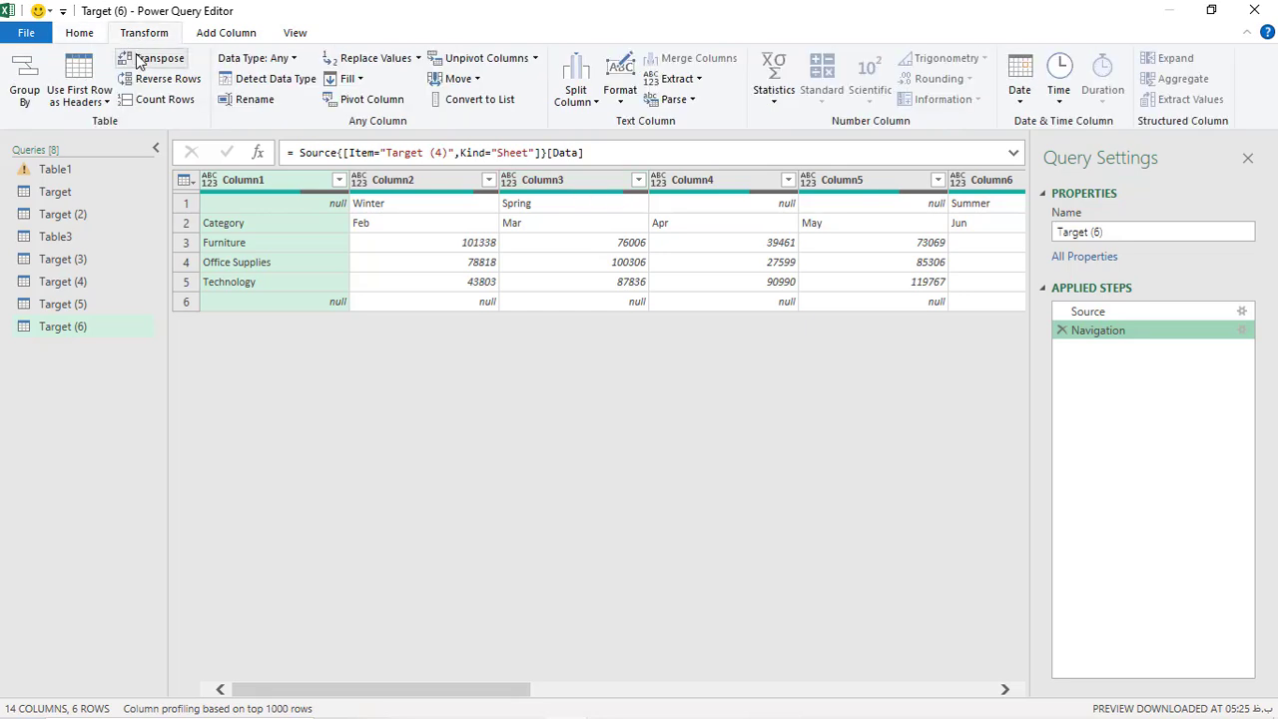
{"action": "left_click", "coordinate": [153, 58]}
Step: Remove the empty Column6 from the transposed Target (6) table
{"action": "scroll", "coordinate": [949, 176], "scroll_direction": "right", "scroll_amount": 2}
{"action": "left_click", "coordinate": [949, 176]}
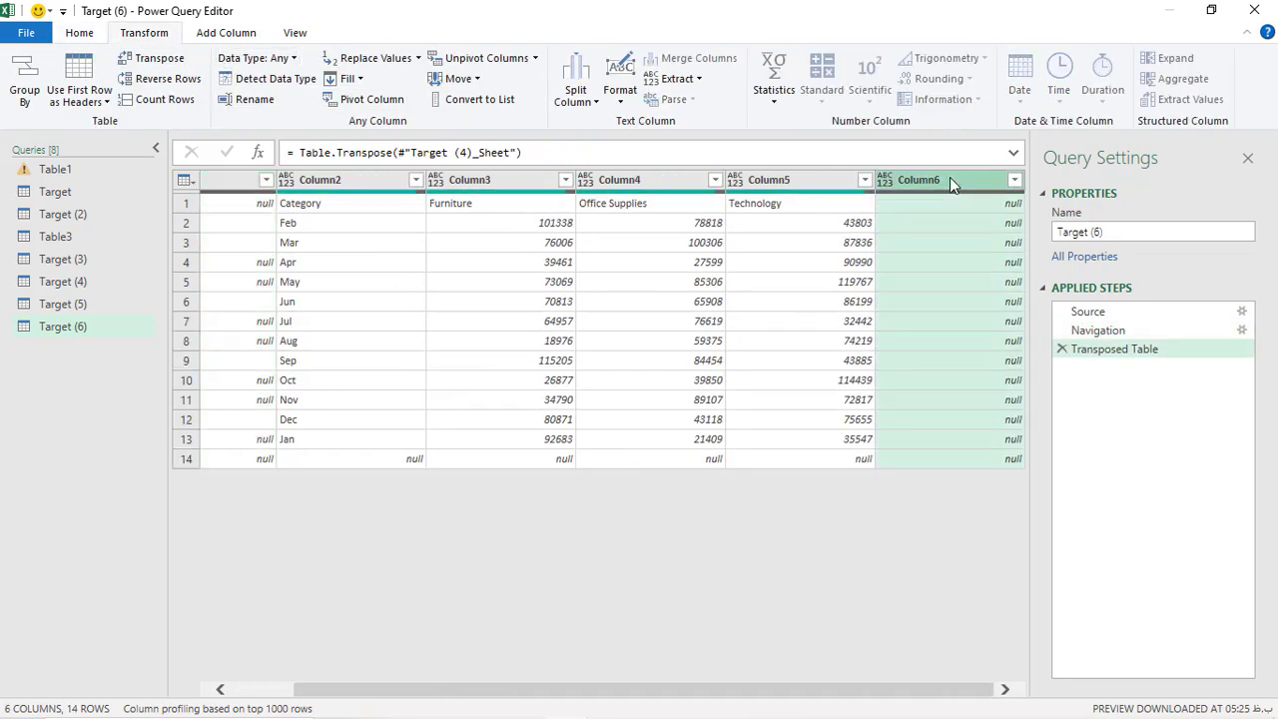
{"action": "right_click", "coordinate": [949, 177]}
{"action": "left_click", "coordinate": [993, 223]}
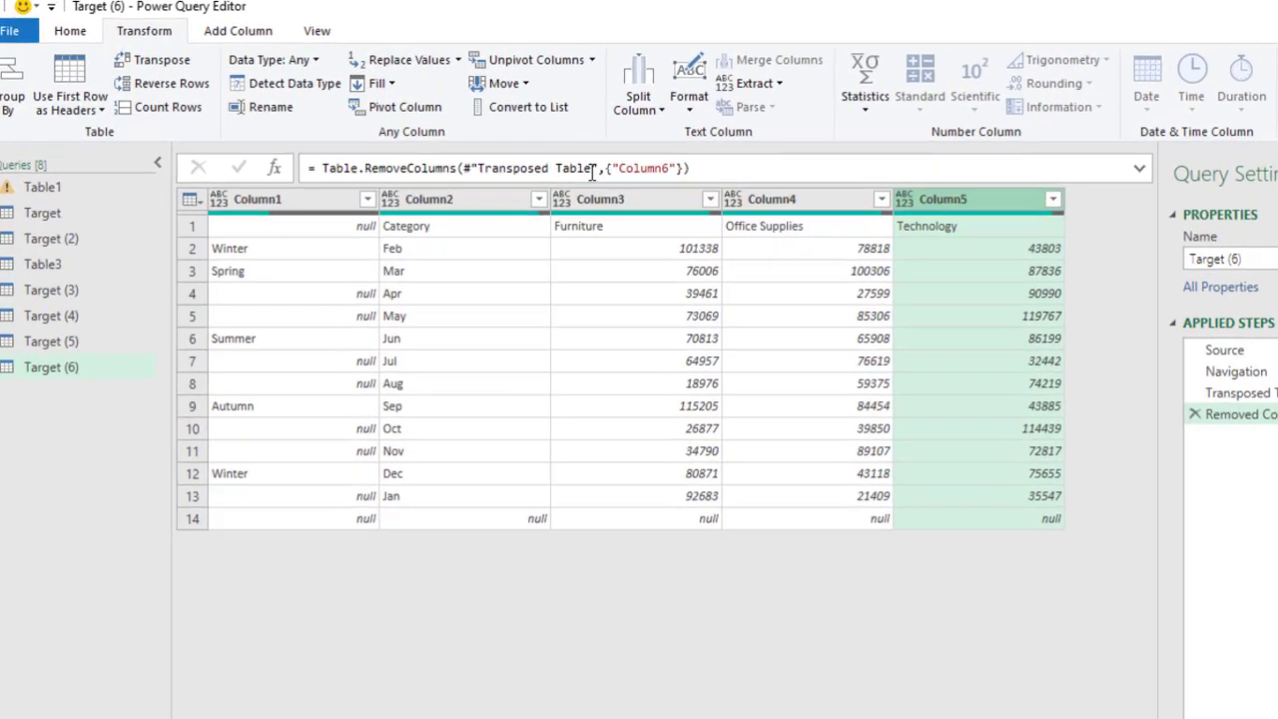
Step: Fill the season names down in Column1 and promote the first row to column headers
{"action": "left_click", "coordinate": [294, 183]}
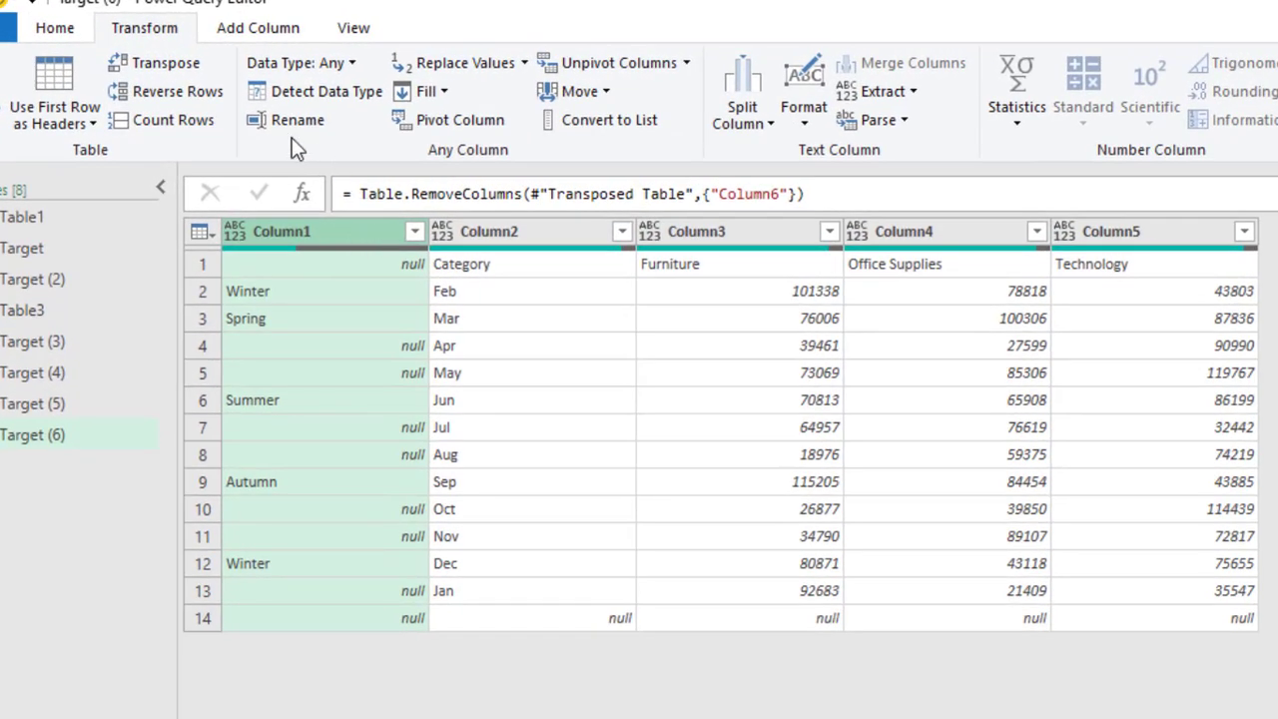
{"action": "left_click", "coordinate": [437, 91]}
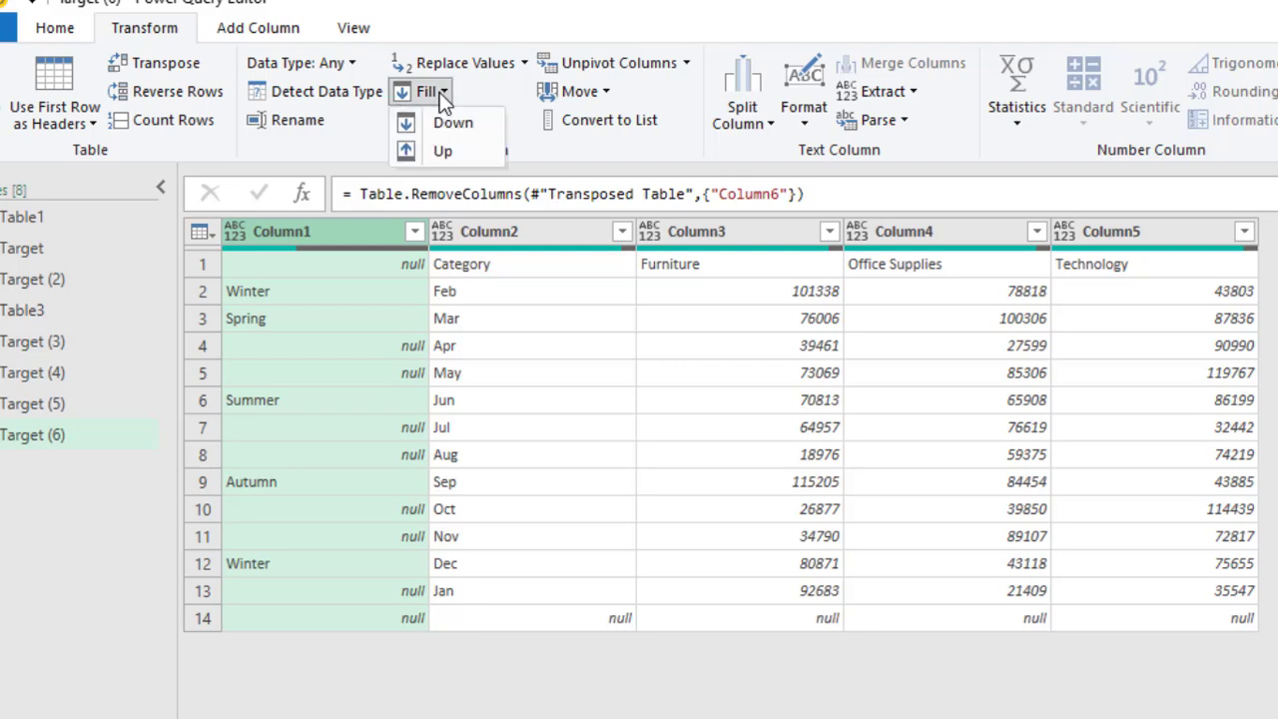
{"action": "left_click", "coordinate": [449, 123]}
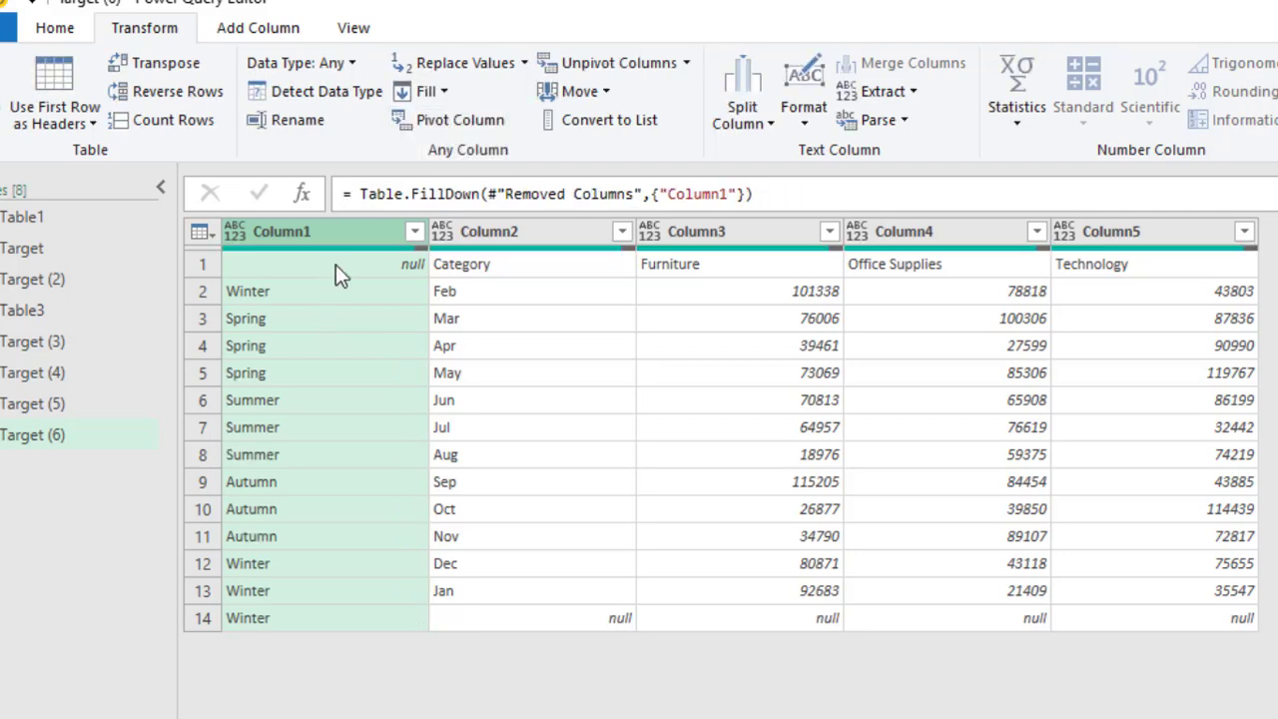
{"action": "left_click", "coordinate": [664, 264]}
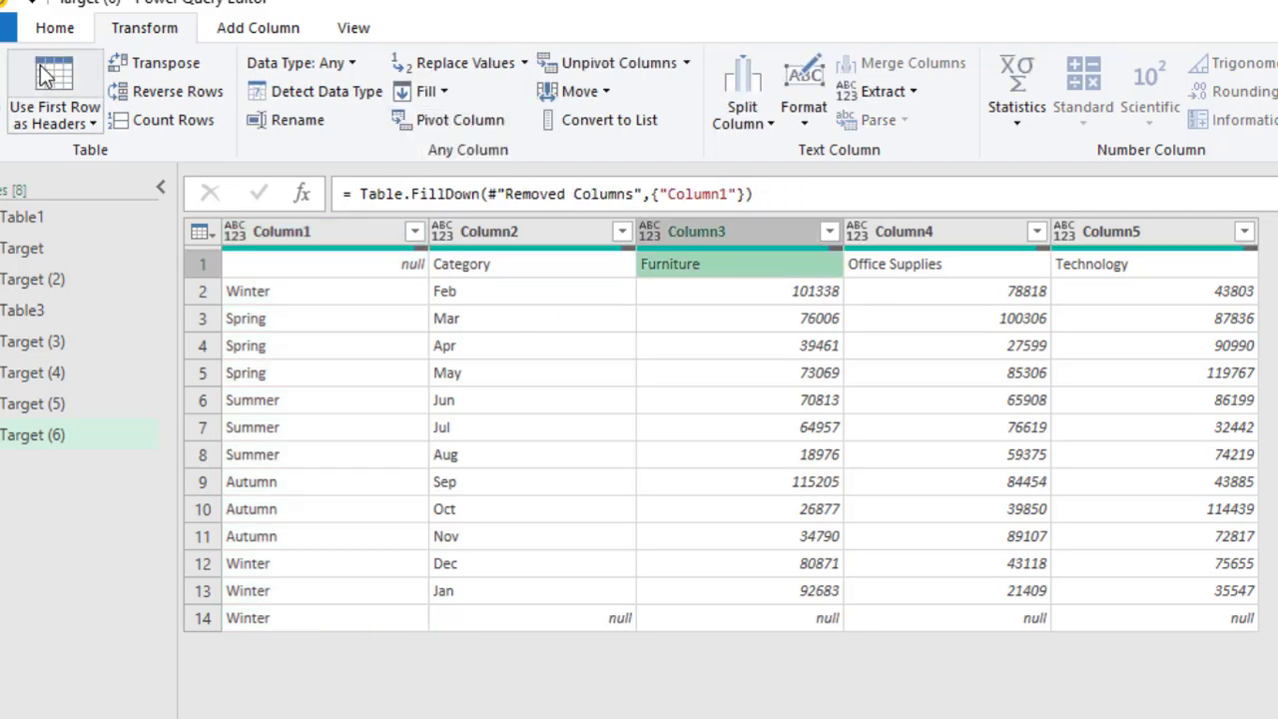
{"action": "left_click", "coordinate": [44, 77]}
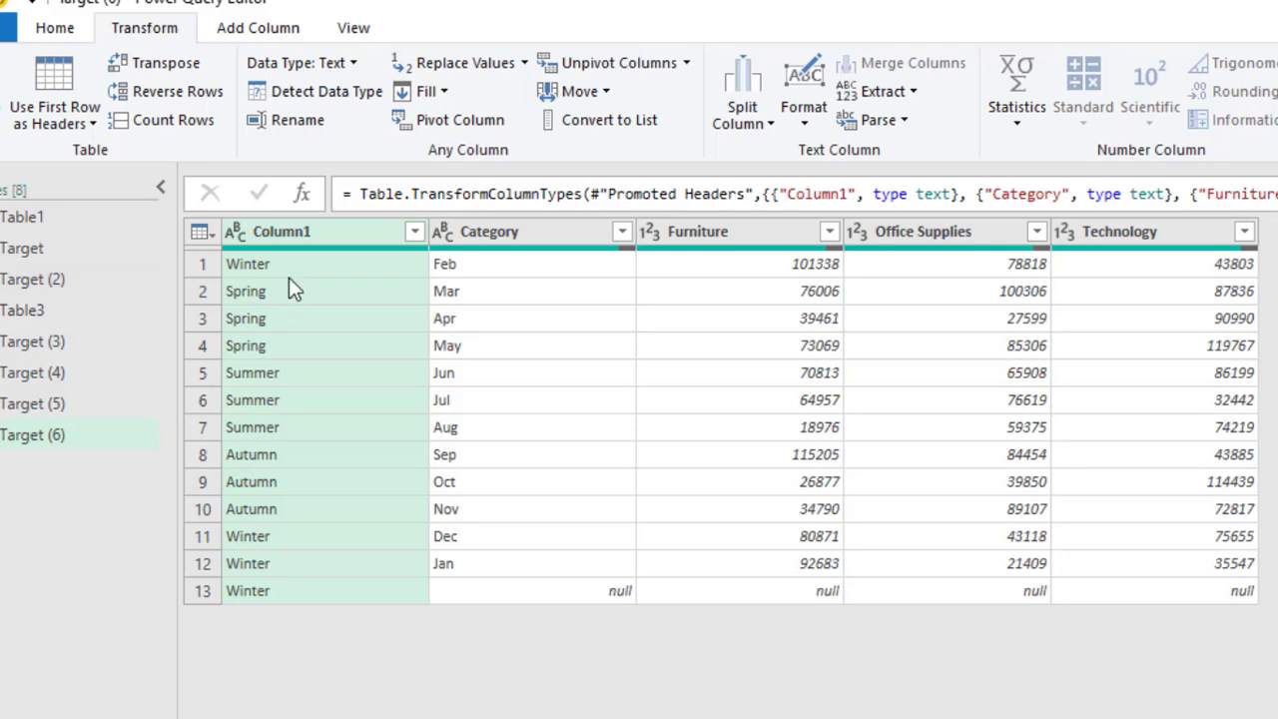
Step: Unpivot the Furniture, Office Supplies and Technology columns into attribute and value columns
{"action": "left_click", "coordinate": [701, 231]}
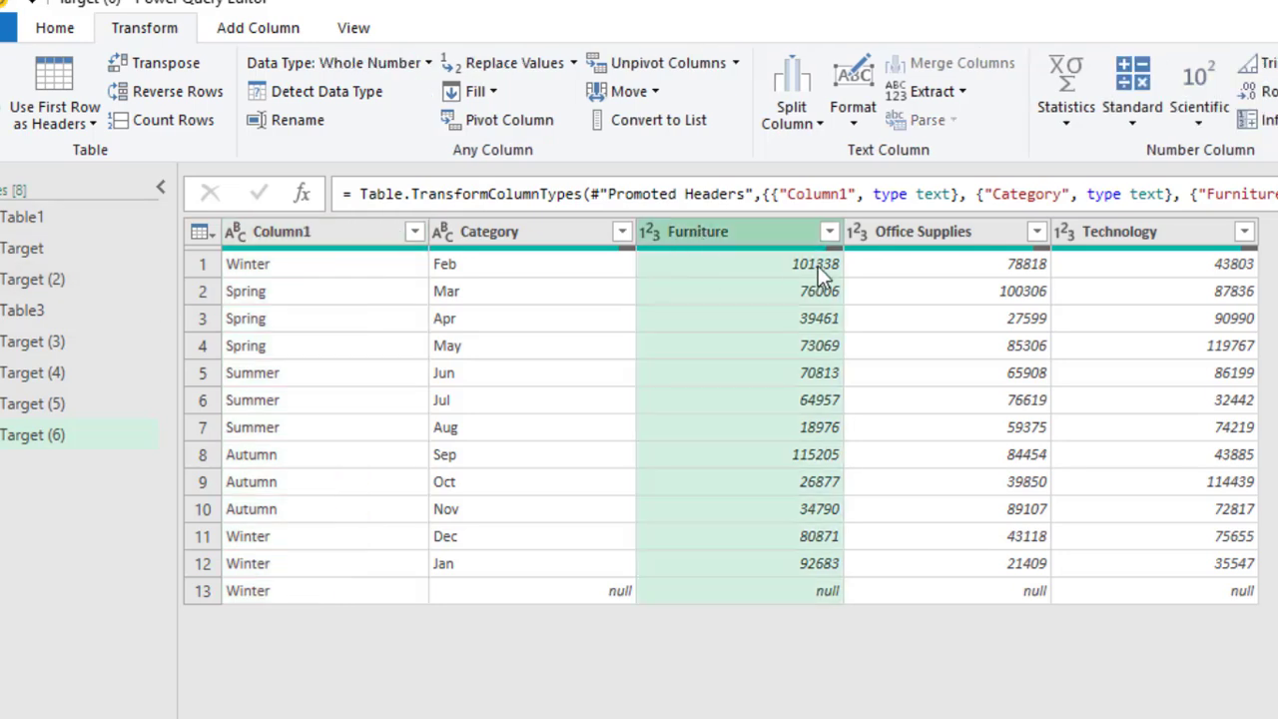
{"action": "left_click", "coordinate": [944, 235], "text": "ctrl"}
{"action": "left_click", "coordinate": [1168, 240], "text": "ctrl"}
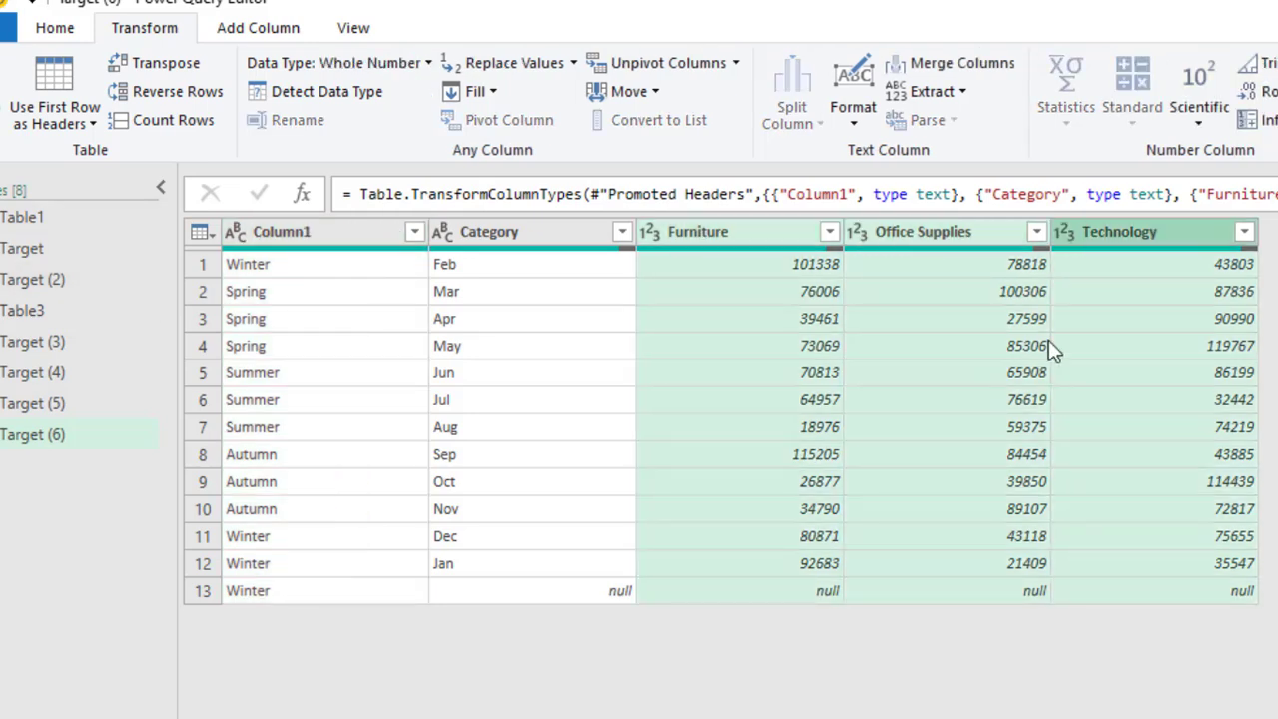
{"action": "right_click", "coordinate": [765, 239]}
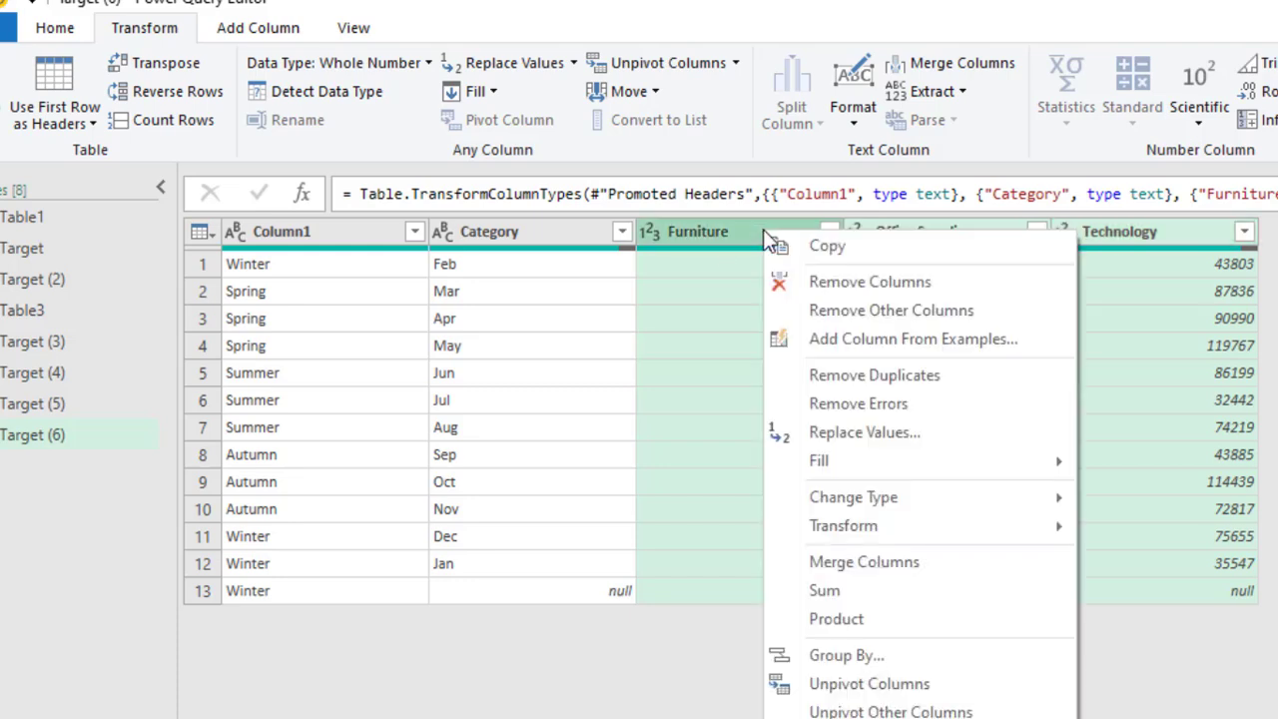
{"action": "left_click", "coordinate": [925, 685]}
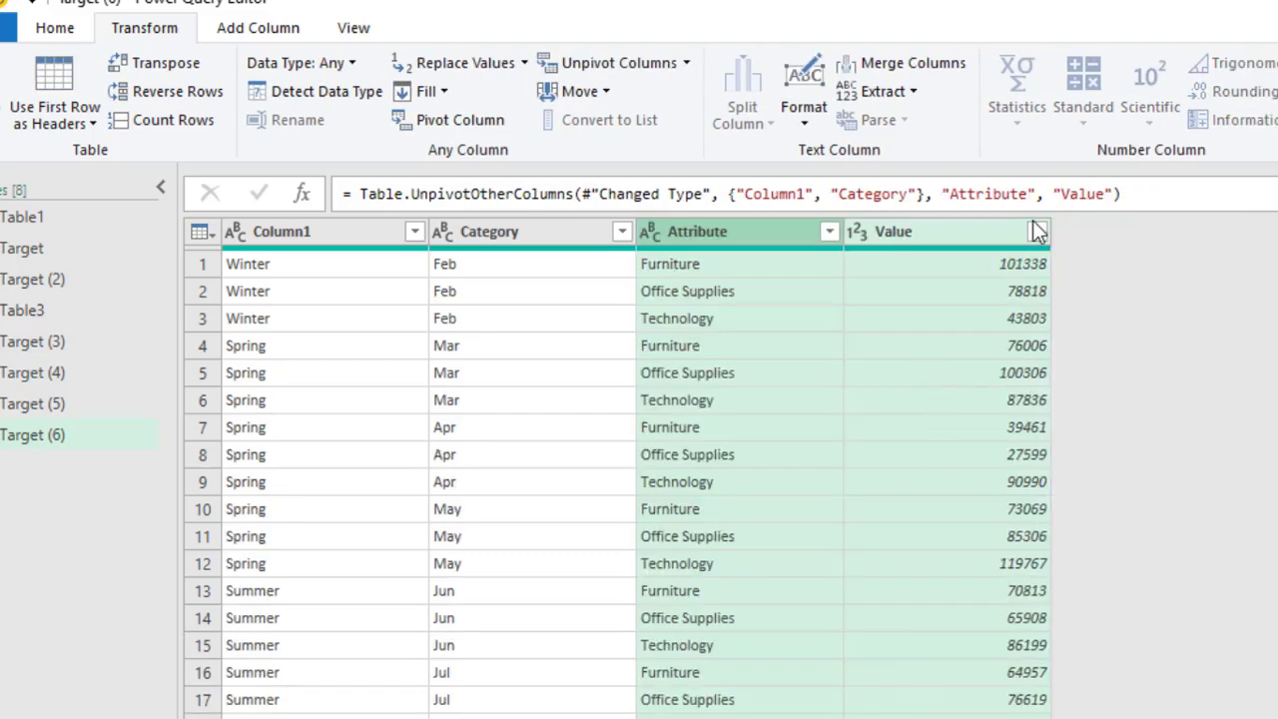
Step: Rename Column1 as Season and the column holding the month names as Month
{"action": "left_click", "coordinate": [258, 235]}
{"action": "double_click", "coordinate": [278, 235]}
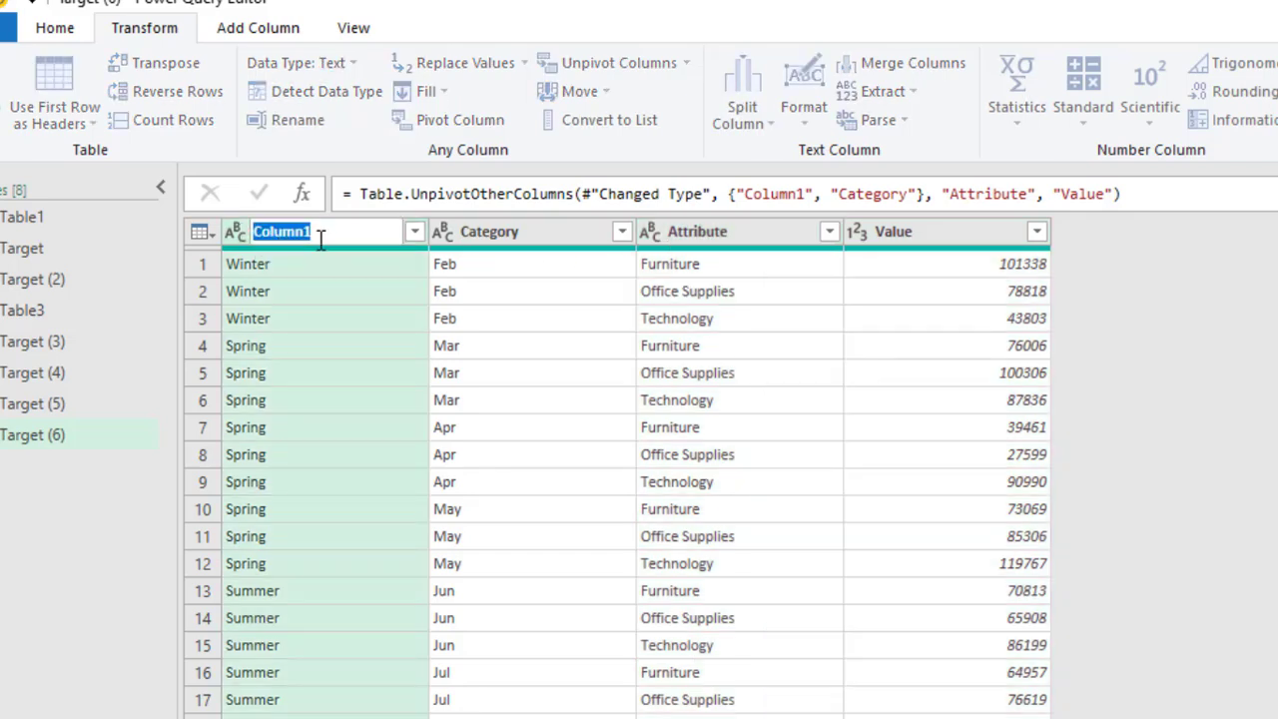
{"action": "type", "text": "Sea"}
{"action": "type", "text": "son"}
{"action": "double_click", "coordinate": [529, 236]}
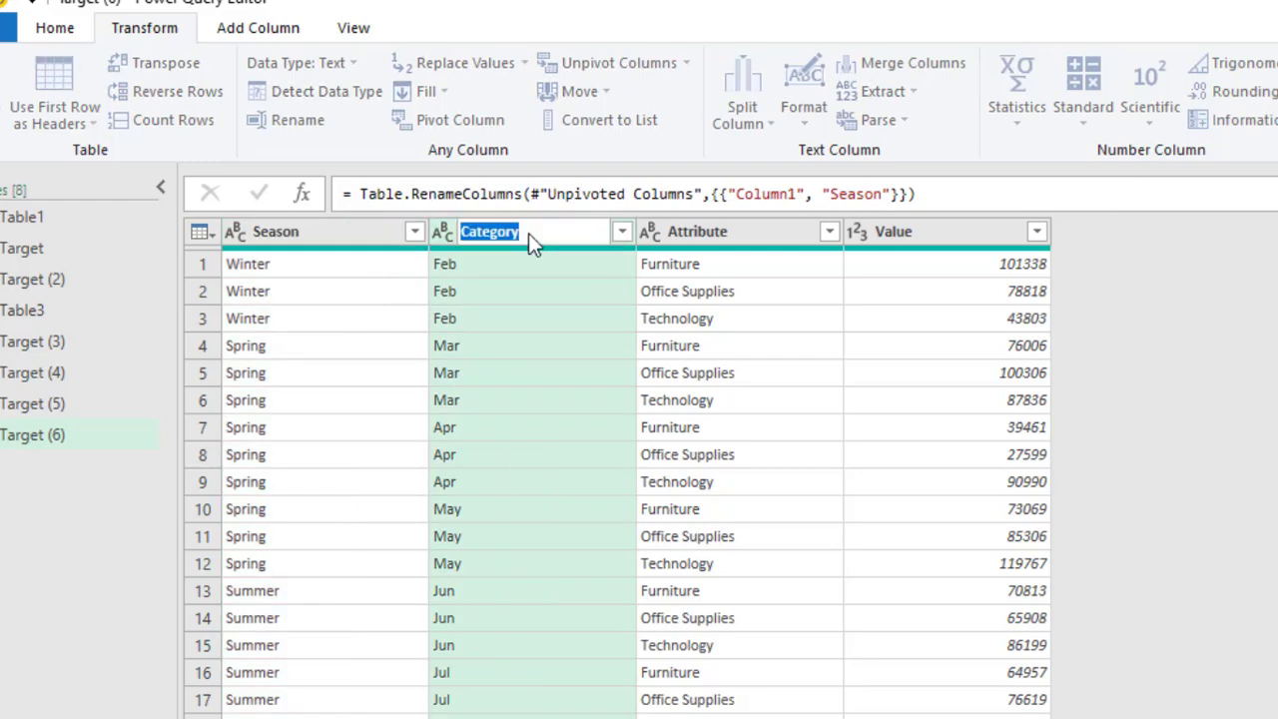
{"action": "type", "text": "Month"}
Step: Rename the Attribute column as Category and the Value column as Target
{"action": "double_click", "coordinate": [700, 235]}
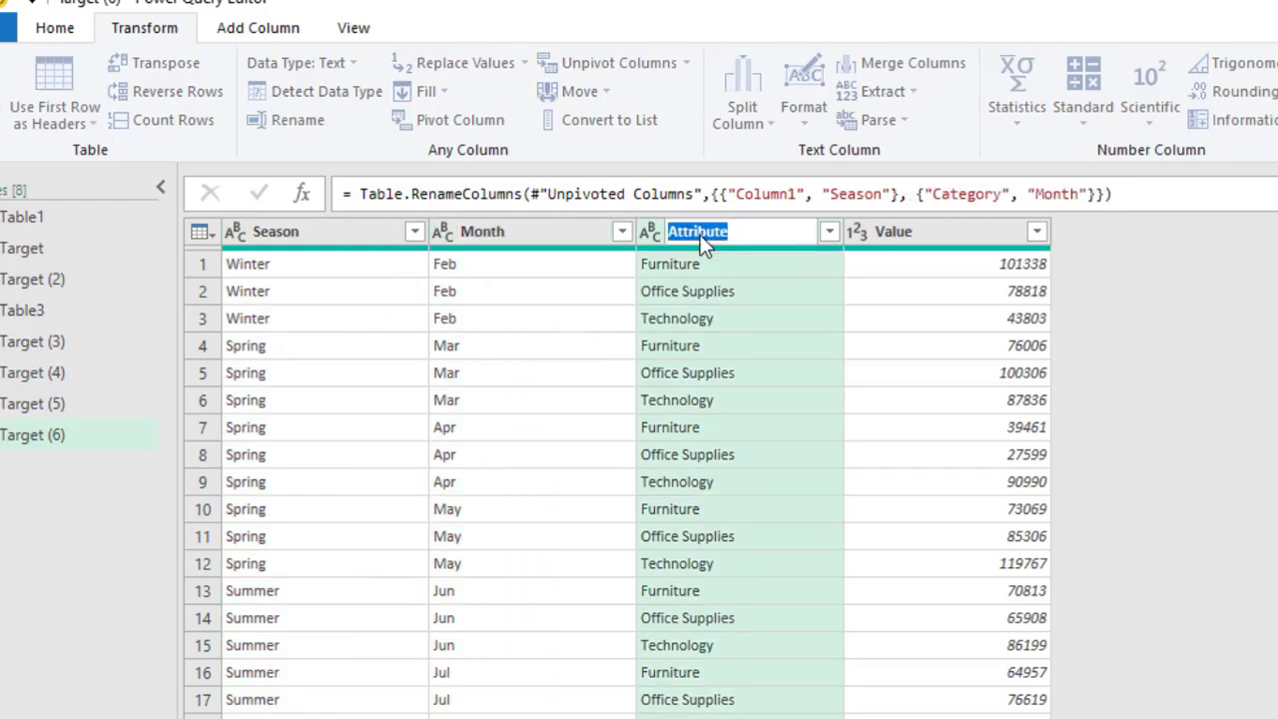
{"action": "type", "text": "Category"}
{"action": "key", "text": "Return"}
{"action": "left_click", "coordinate": [897, 240]}
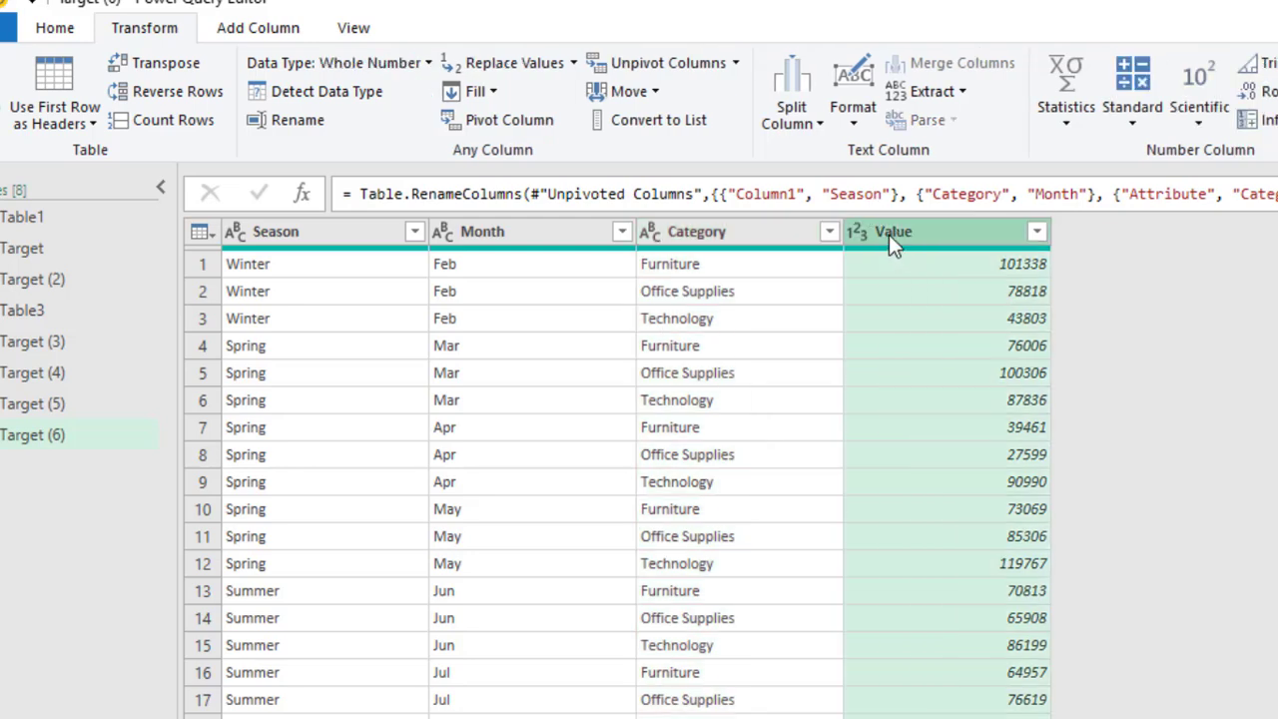
{"action": "double_click", "coordinate": [891, 240]}
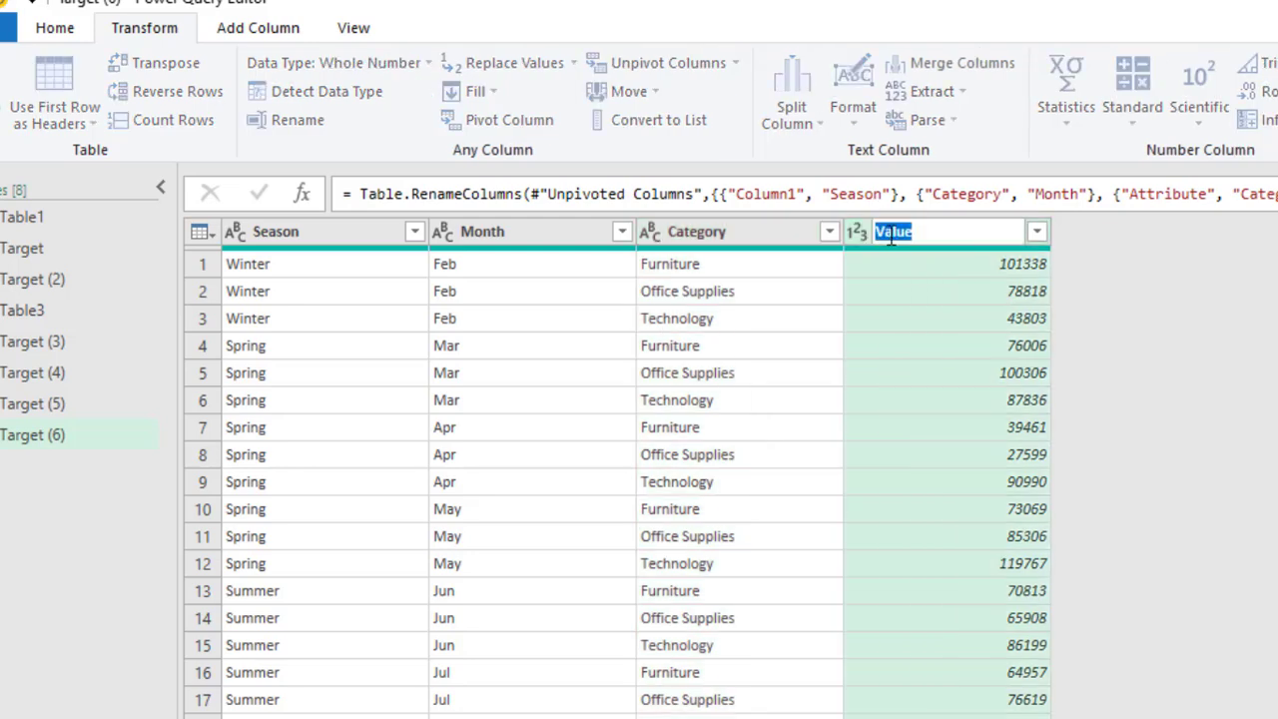
{"action": "type", "text": "Target"}
{"action": "key", "text": "Return"}
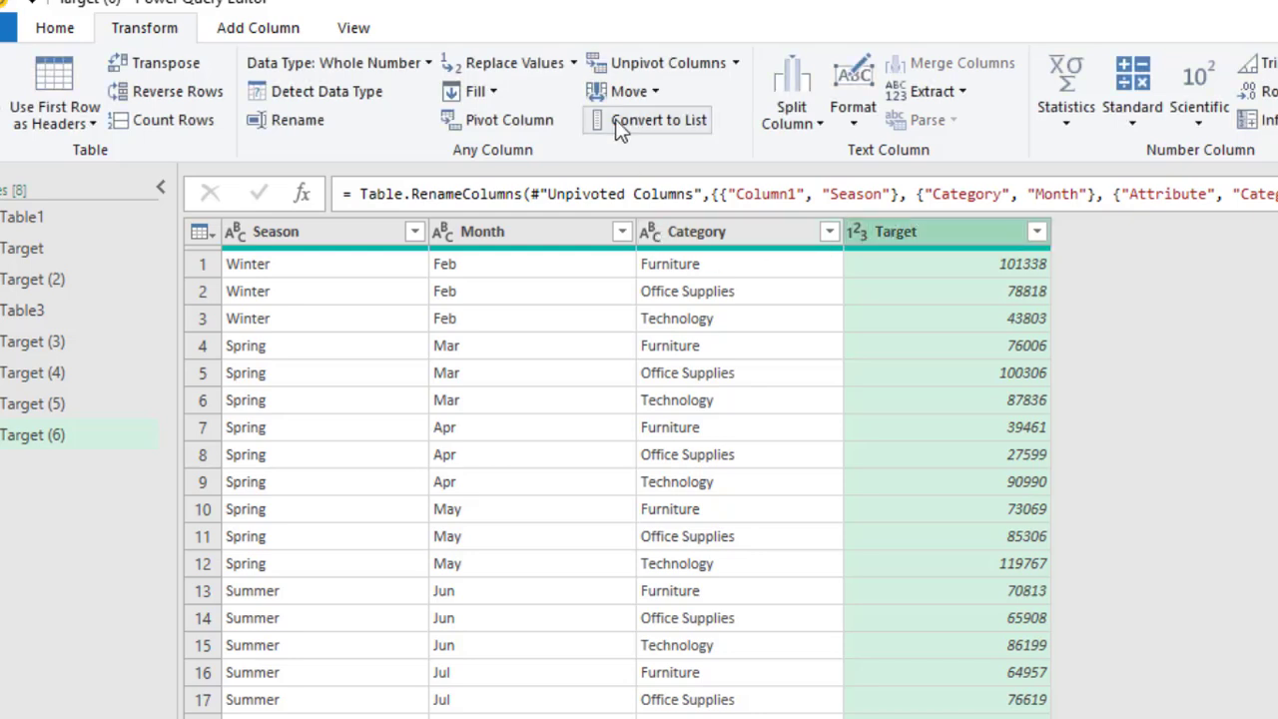
Step: Compare the flattened Technology target for March with the matching cell in the source worksheet
{"action": "left_click", "coordinate": [662, 269]}
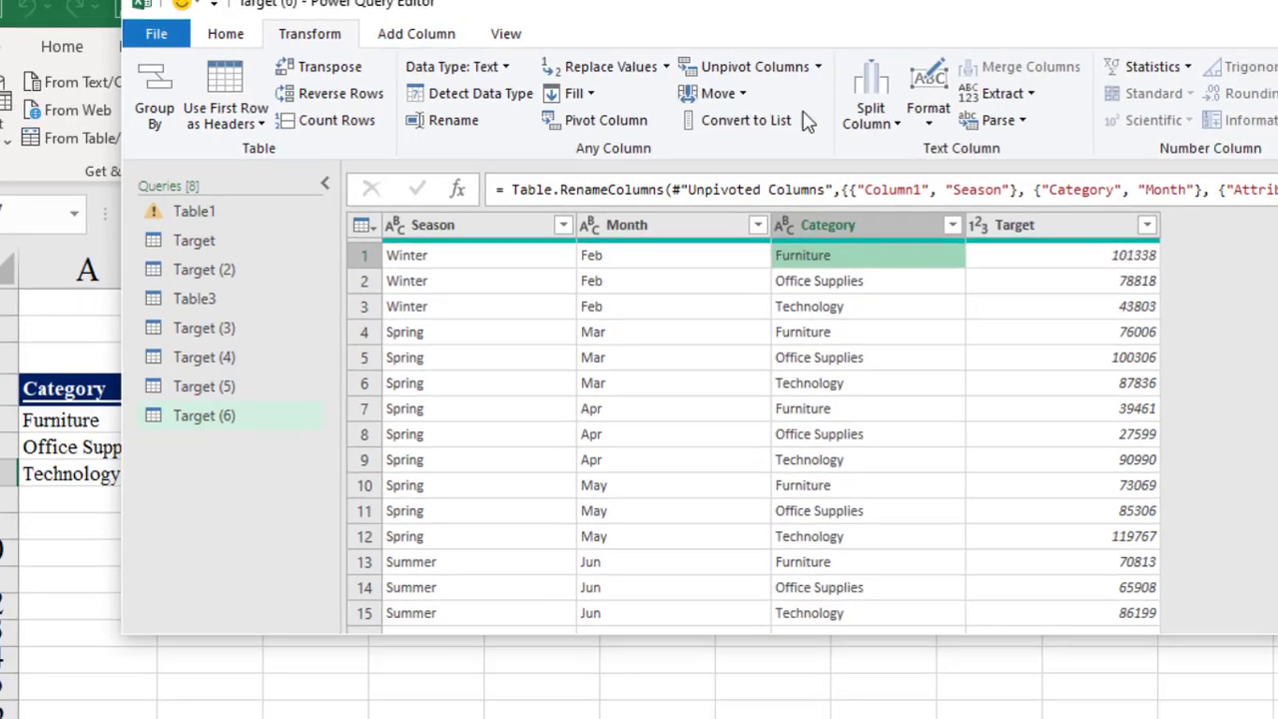
{"action": "left_click_drag", "start_coordinate": [835, 4], "coordinate": [567, 361]}
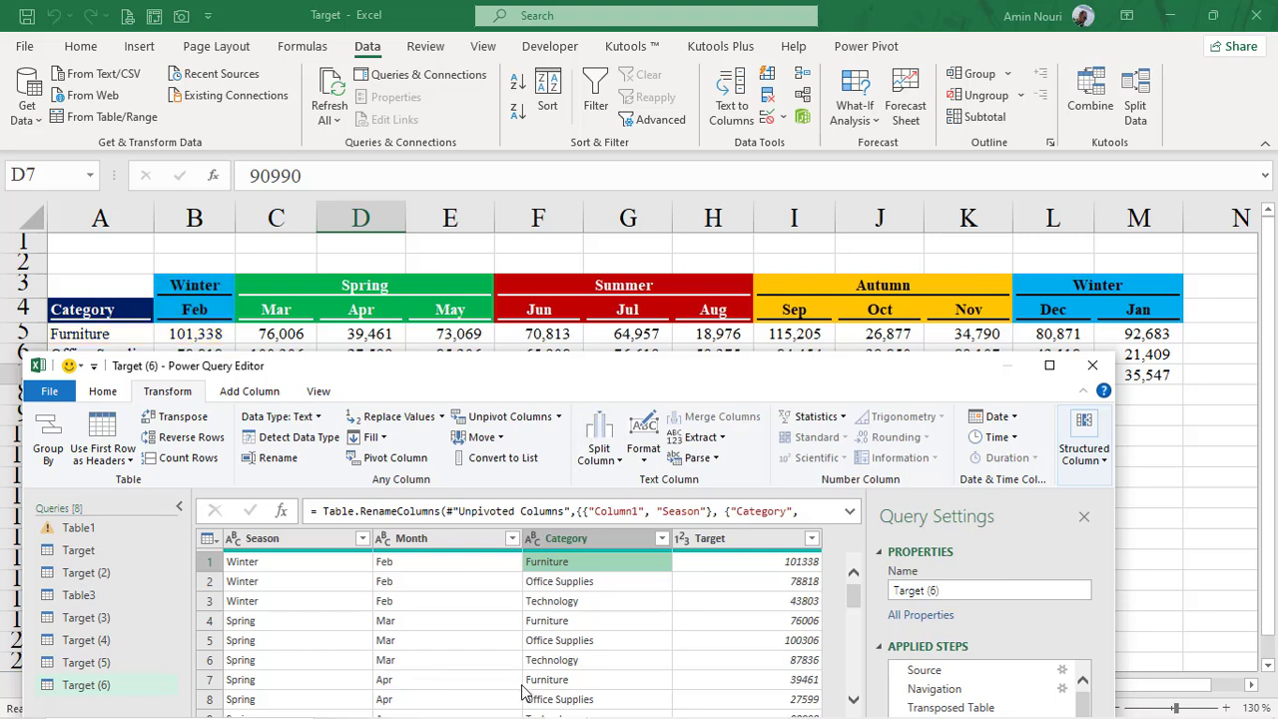
{"action": "left_click", "coordinate": [555, 665]}
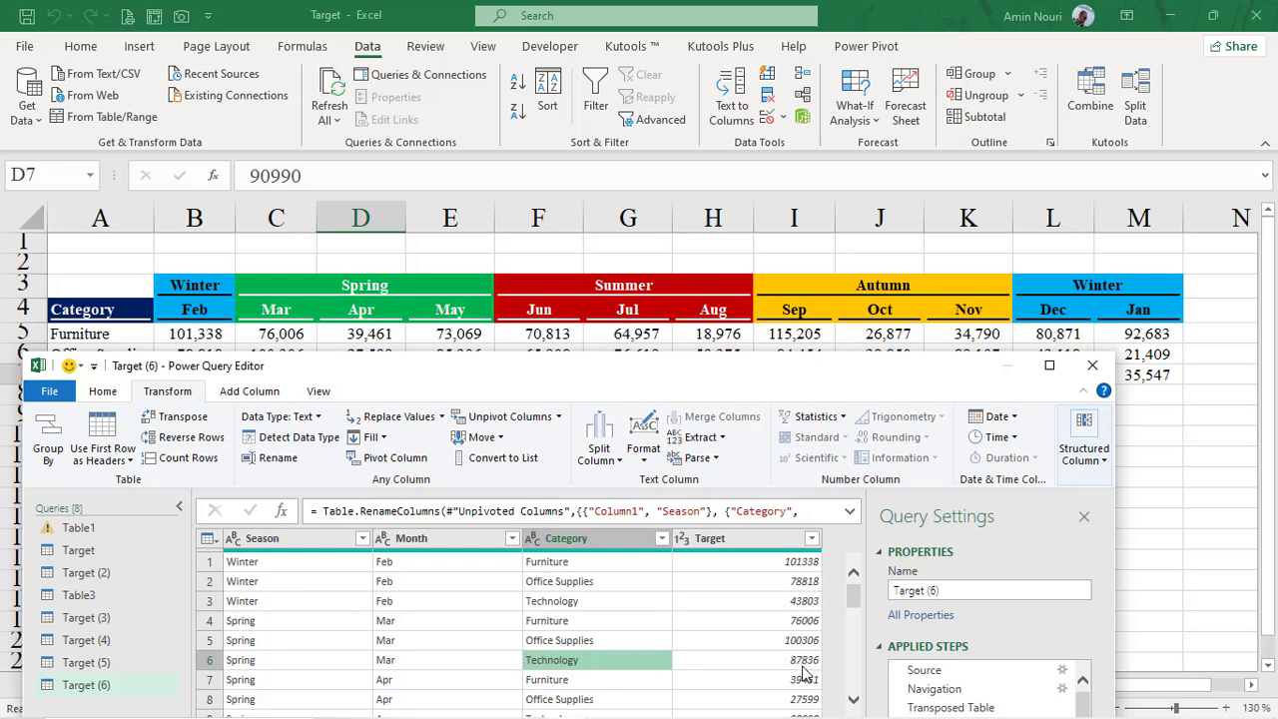
{"action": "left_click_drag", "start_coordinate": [444, 370], "coordinate": [448, 419]}
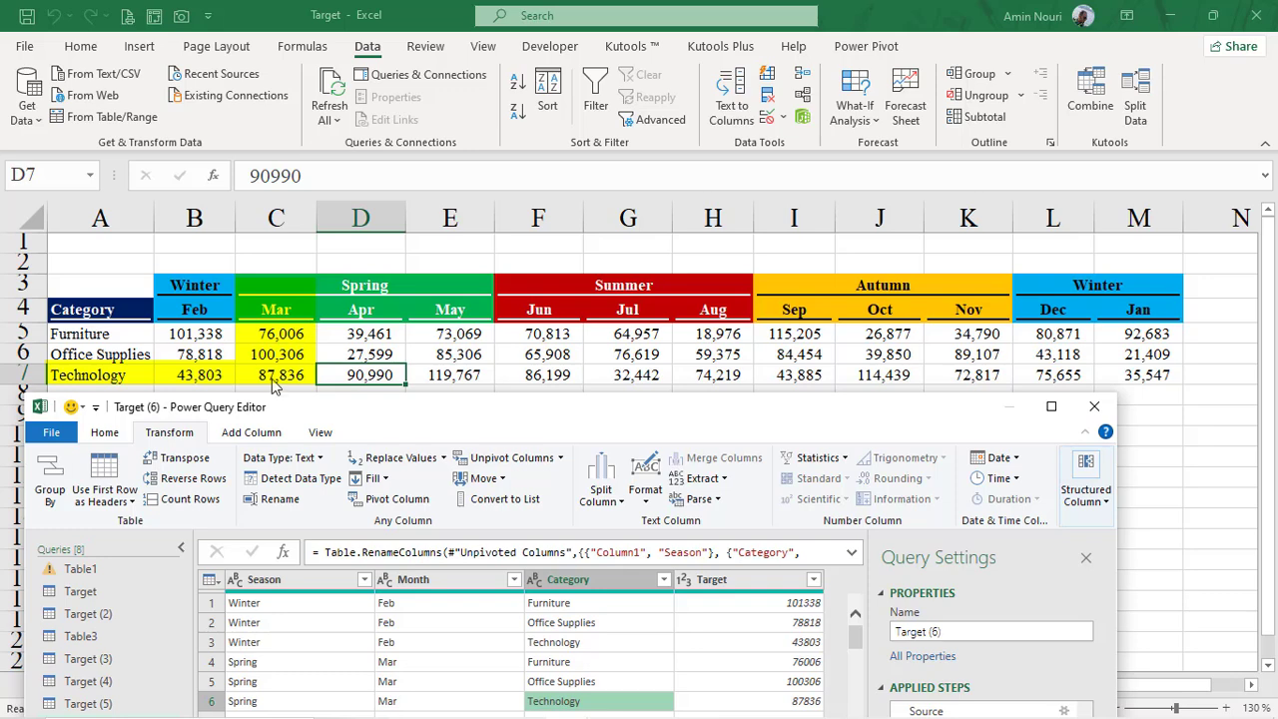
{"action": "double_click", "coordinate": [405, 404]}
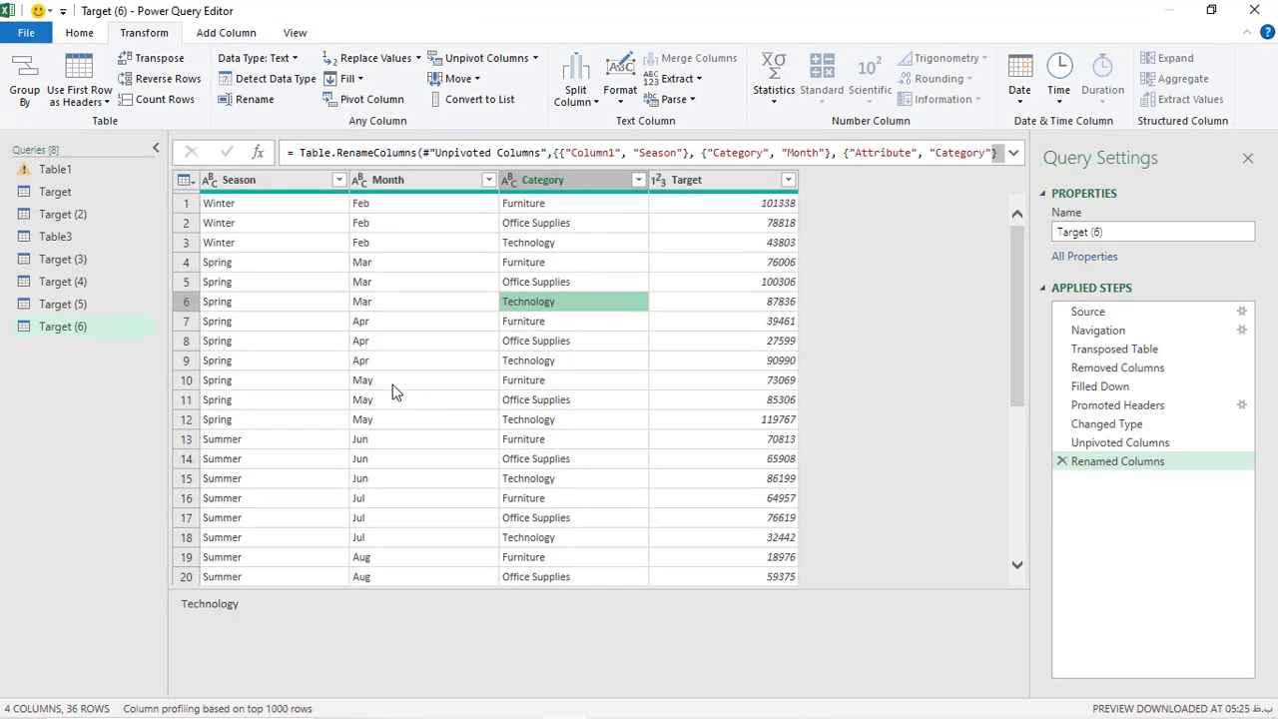
Step: Close the query editor and load the flattened target table into the workbook
{"action": "left_click", "coordinate": [80, 33]}
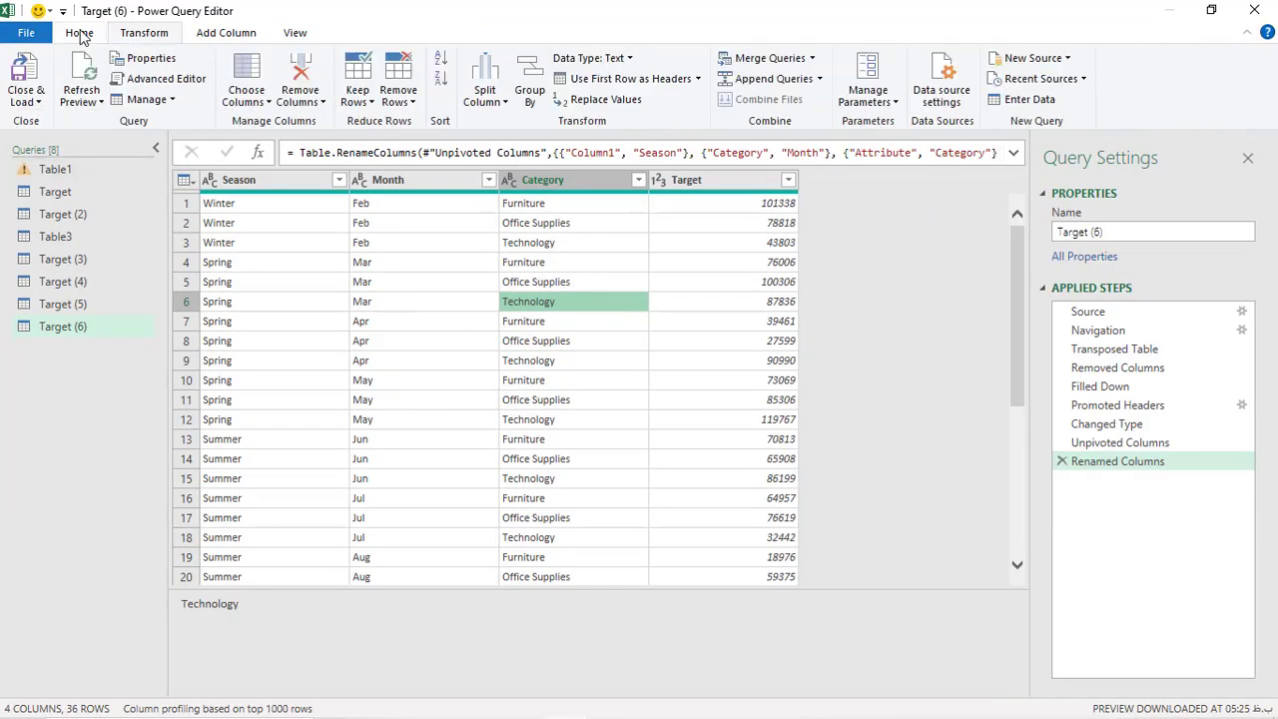